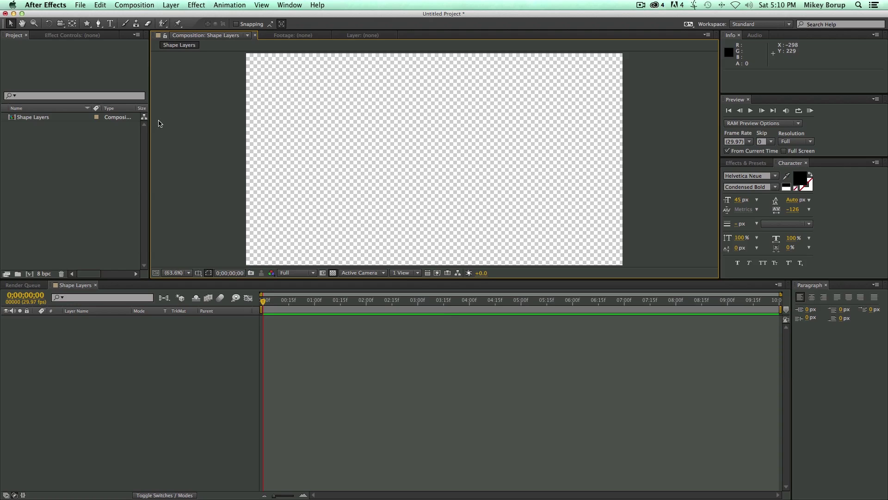
Step: Open the toolbar's shape tool flyout with Rectangle, Rounded Rectangle, Ellipse, Polygon and Star tools
left_click(87, 24)
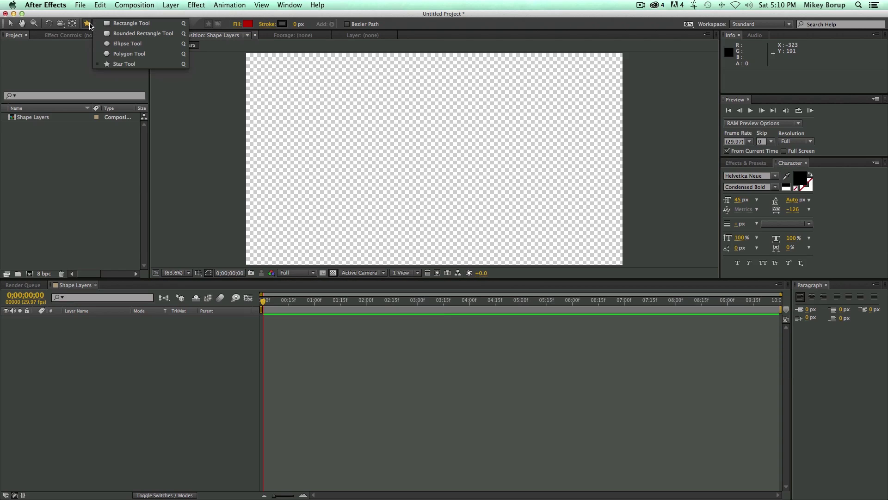
Step: Draw a red rectangle across the middle of the comp, then delete that shape layer
mouse_move(89, 26)
left_mouse_down()
mouse_move(116, 23)
mouse_move(116, 63)
mouse_move(83, 55)
mouse_move(104, 39)
mouse_move(90, 26)
mouse_move(131, 25)
left_mouse_up()
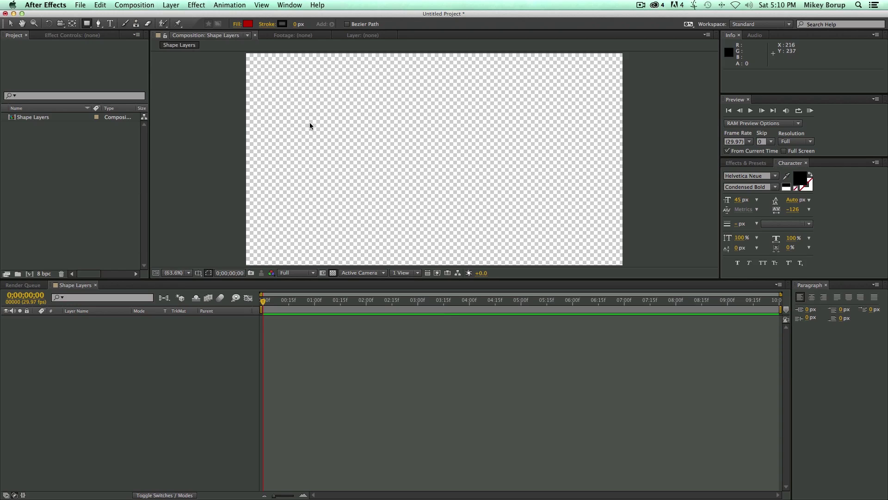
mouse_move(340, 118)
left_mouse_down()
mouse_move(420, 168)
mouse_move(490, 197)
mouse_move(537, 204)
left_mouse_up()
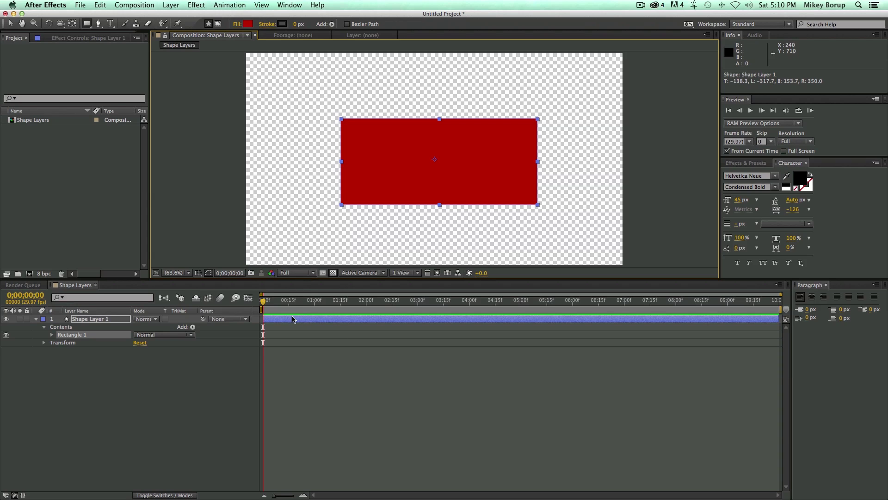
left_click(229, 335)
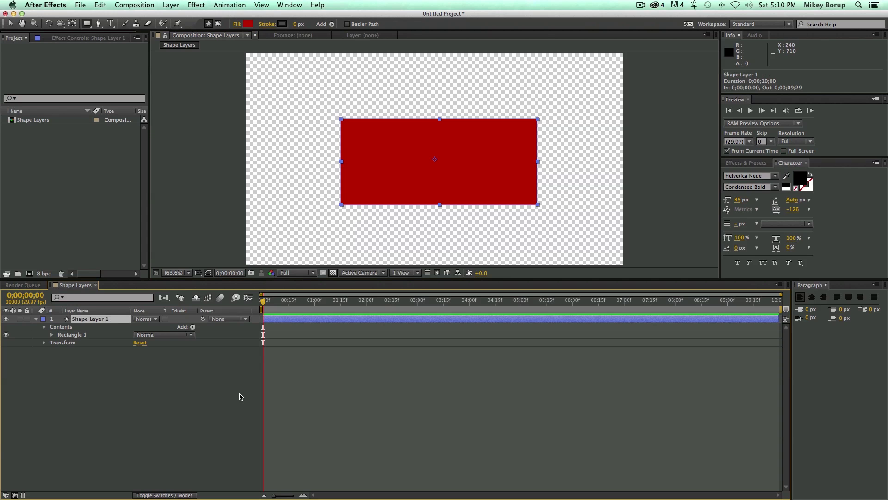
key("Delete")
Step: Create a full-frame Deep Royal Blue solid via Layer > New > Solid
left_click(164, 7)
mouse_move(199, 14)
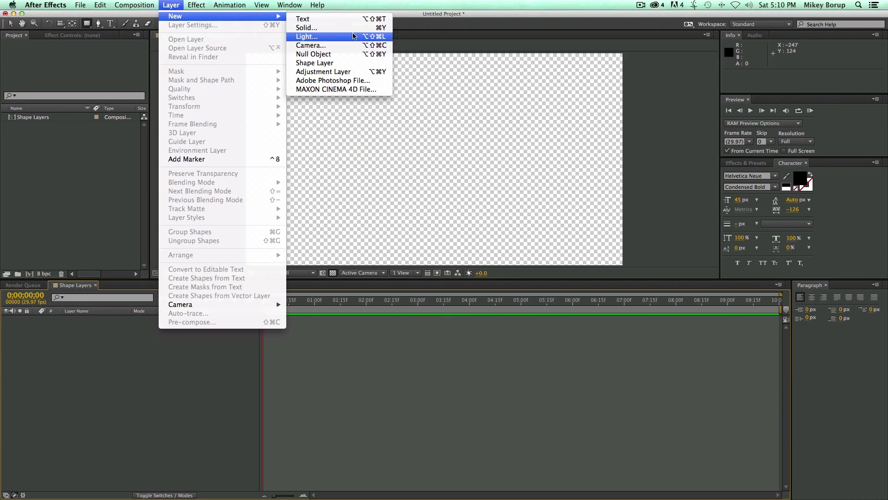
left_click(307, 23)
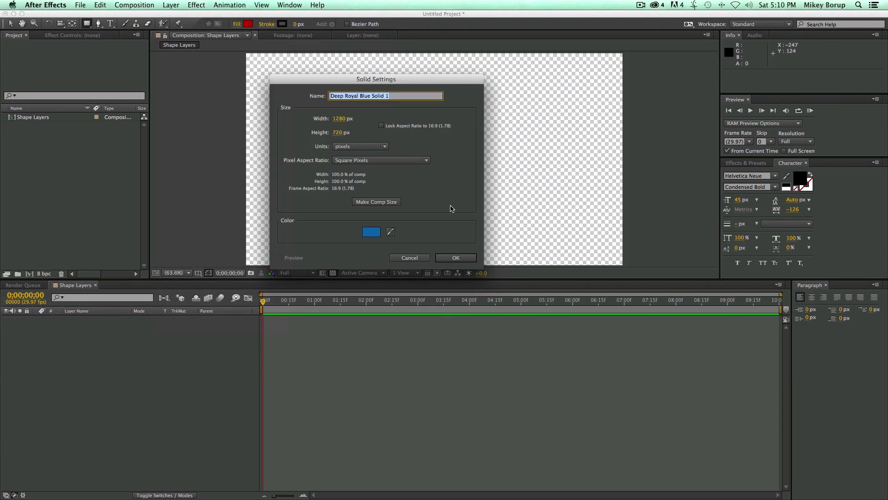
left_click(456, 258)
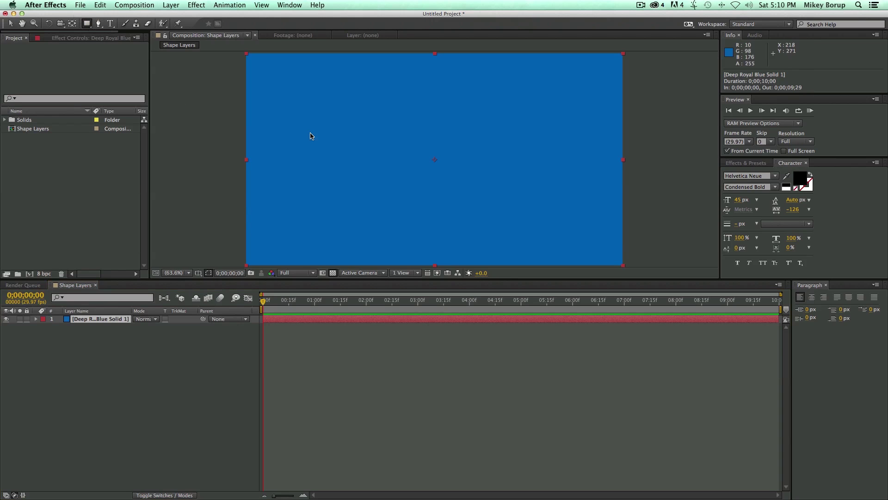
Step: Draw a rectangular mask on the blue solid, then delete it again
left_click_drag(286, 91, 470, 195)
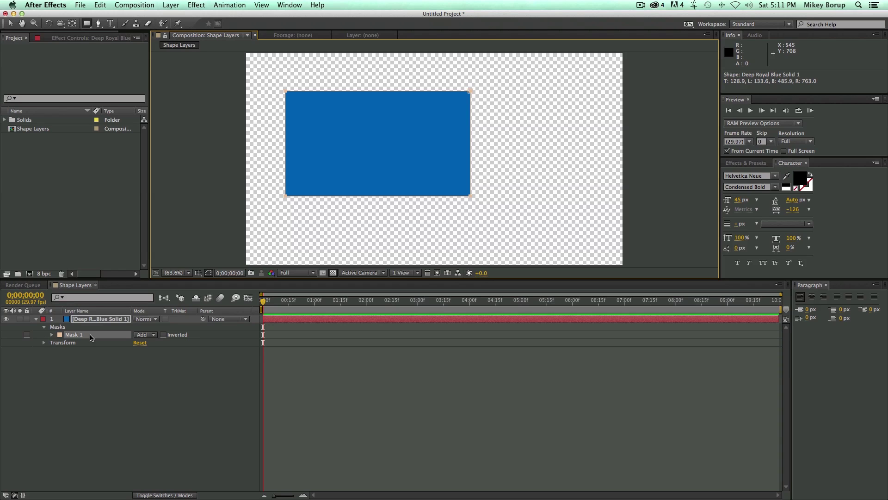
key("Delete")
left_click(301, 373)
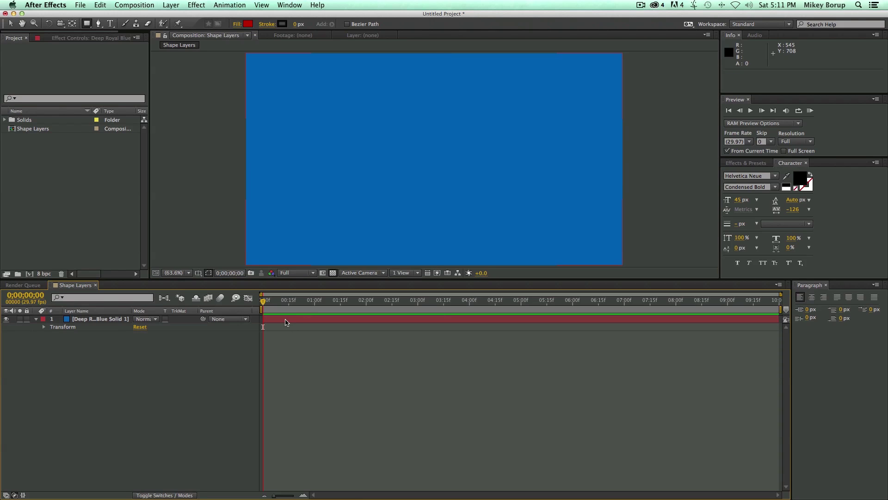
left_click(285, 322)
left_click(299, 359)
Step: Draw and undo a red rectangle, then bring up the Shape Fill Color picker
left_click_drag(346, 115, 487, 207)
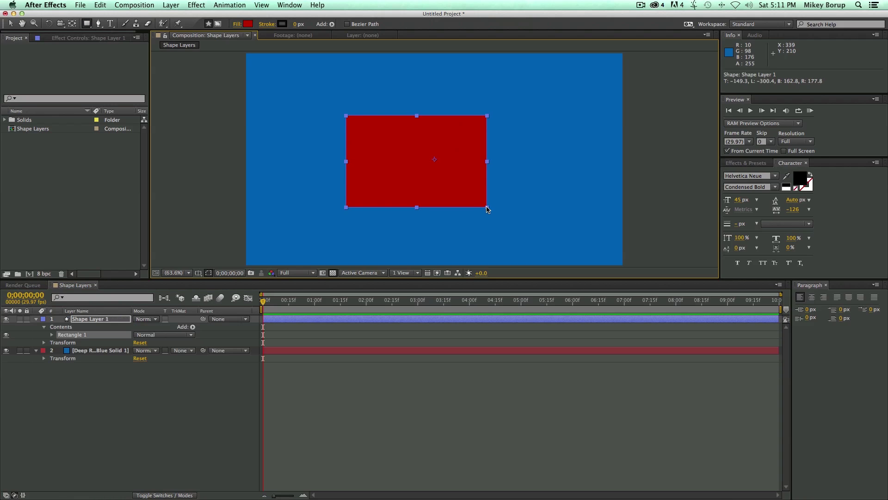
key("super+z")
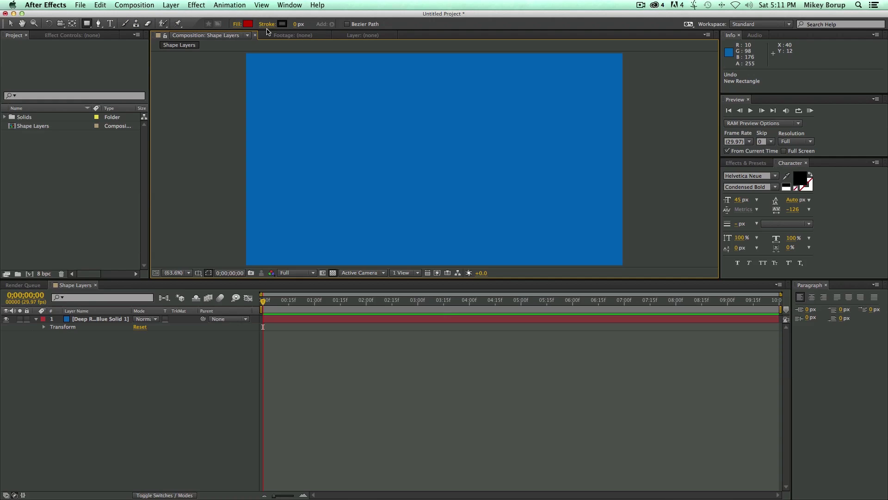
left_click(307, 319)
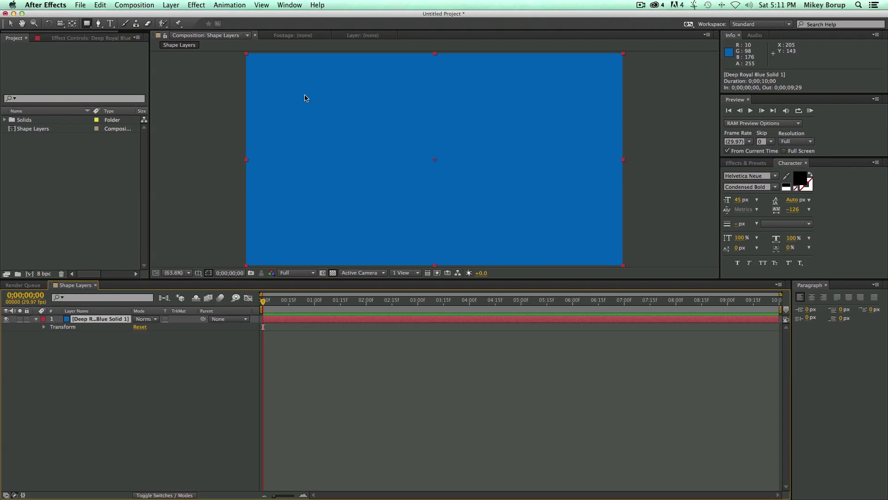
left_click(316, 339)
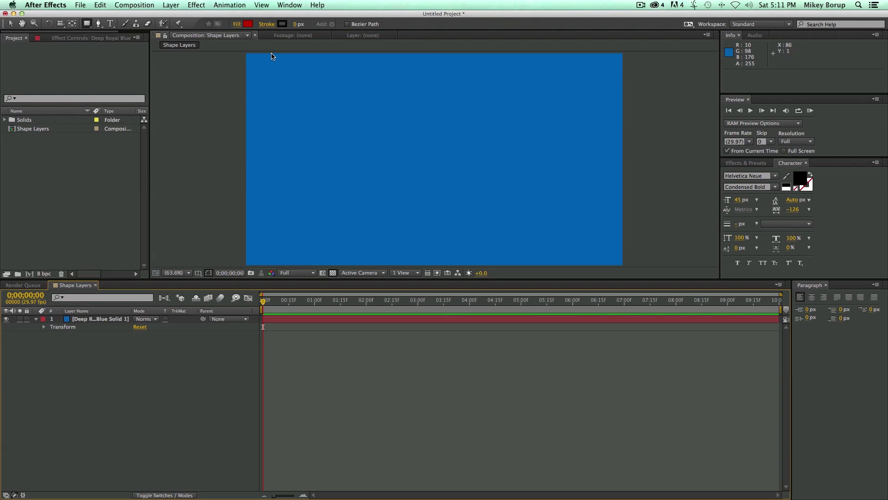
left_click(248, 24)
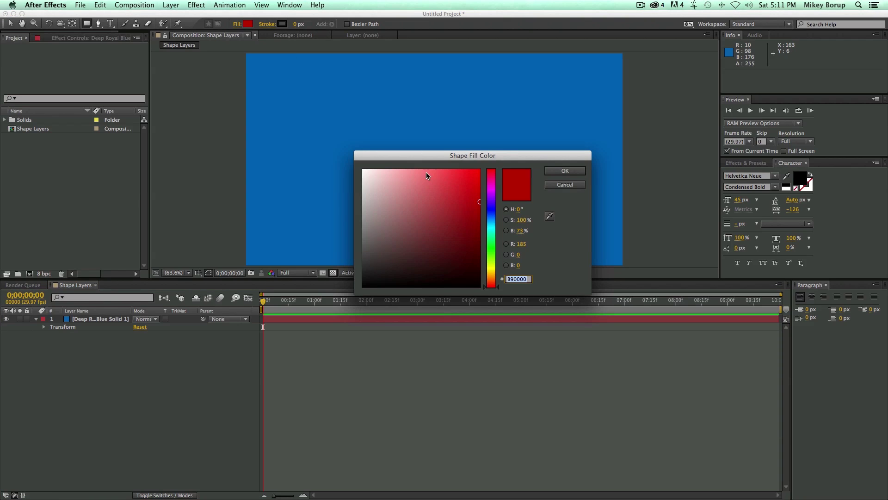
Step: Set the shape fill to 863232, the stroke to 0D0000 and the stroke width to 23 px
left_click(437, 226)
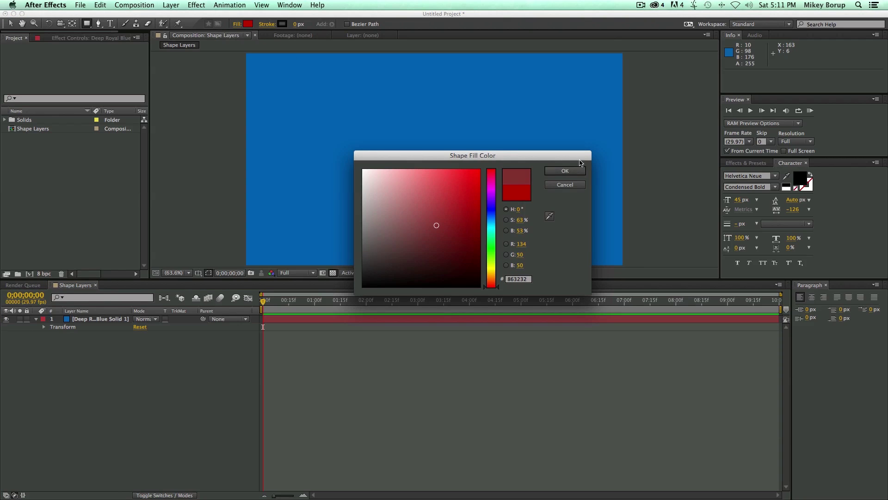
left_click(565, 171)
left_click(283, 24)
left_click_drag(445, 190, 480, 282)
left_click(564, 170)
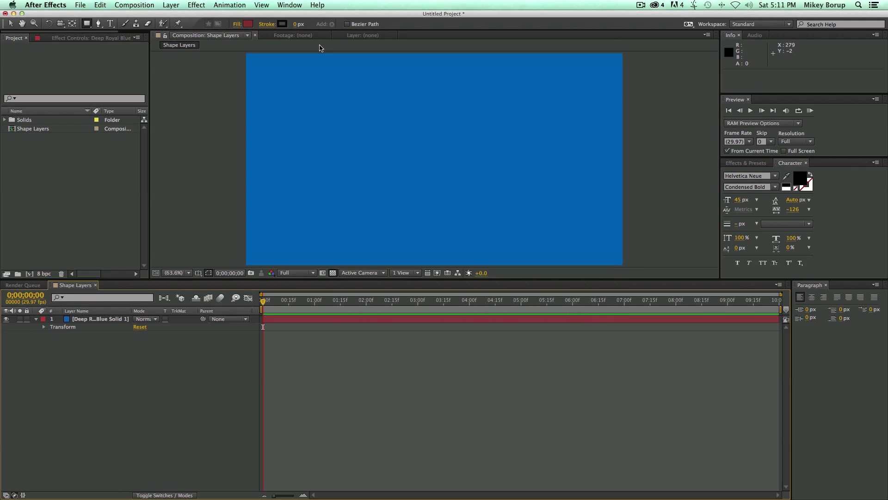
left_click_drag(296, 24, 309, 28)
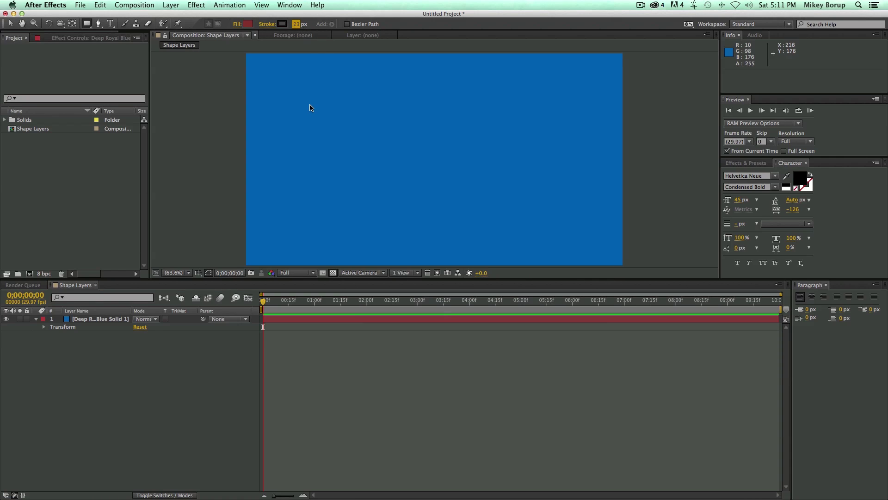
Step: Draw the dark red outlined rectangle and delete the Deep Royal Blue solid
mouse_move(309, 106)
left_mouse_down()
mouse_move(428, 175)
mouse_move(554, 222)
left_mouse_up()
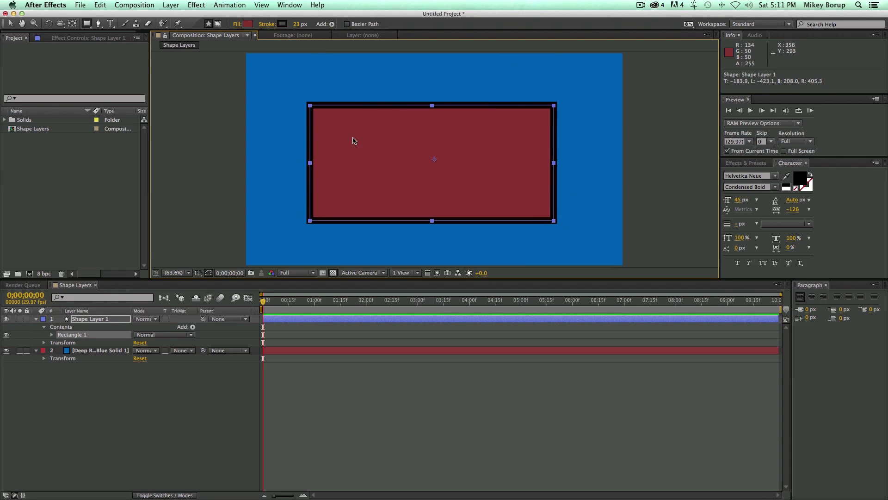
left_click(320, 376)
left_click(296, 354)
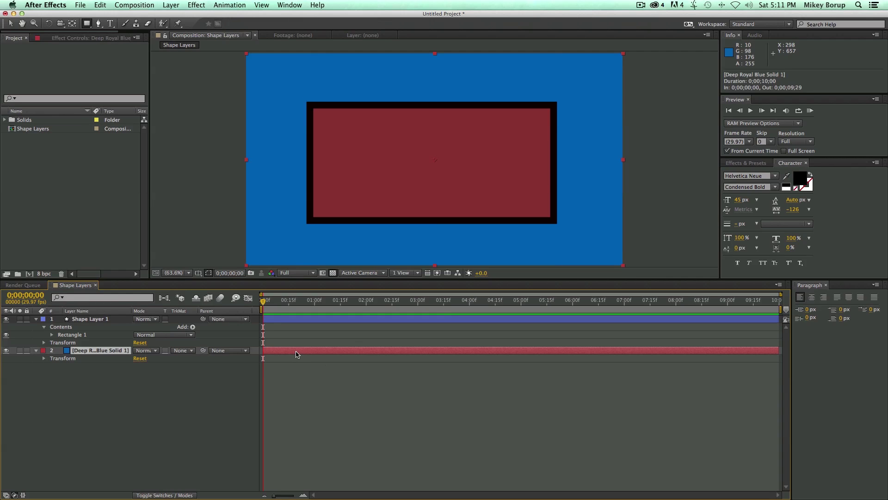
key("Delete")
left_click(307, 319)
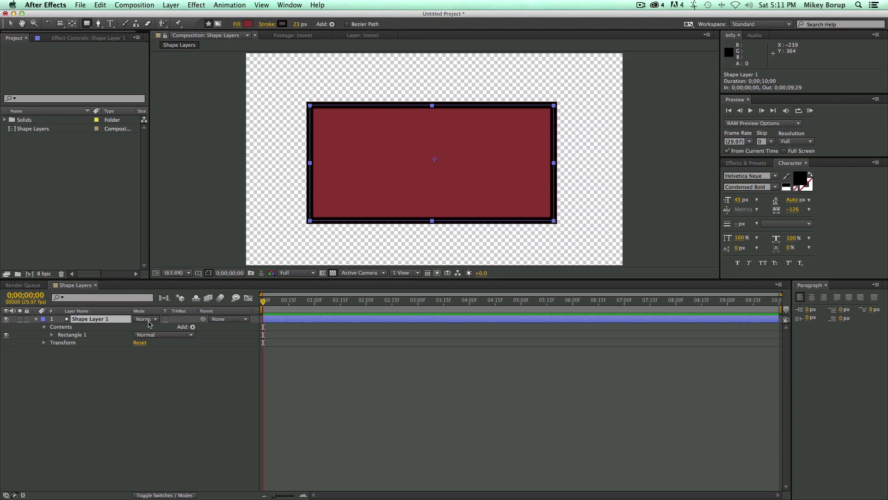
Step: Undo the extra shape property and twirl open Rectangle 1 to show its path, stroke, fill and transform
key("super+z")
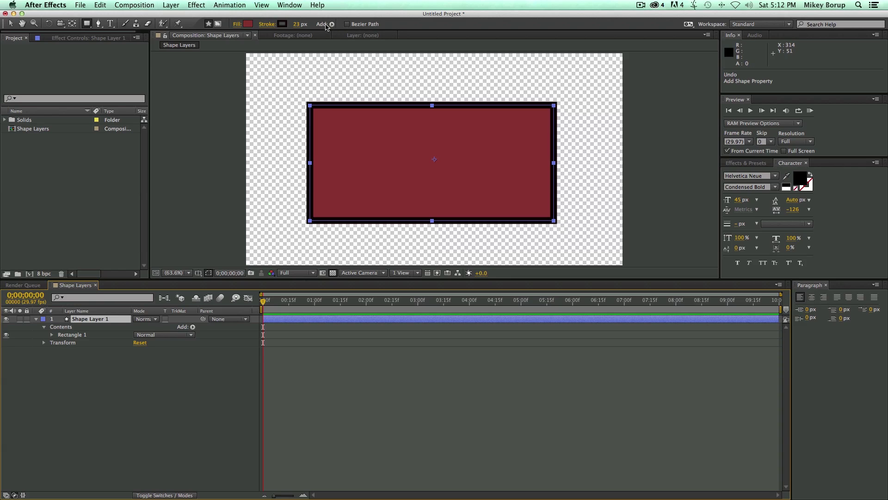
left_click(52, 335)
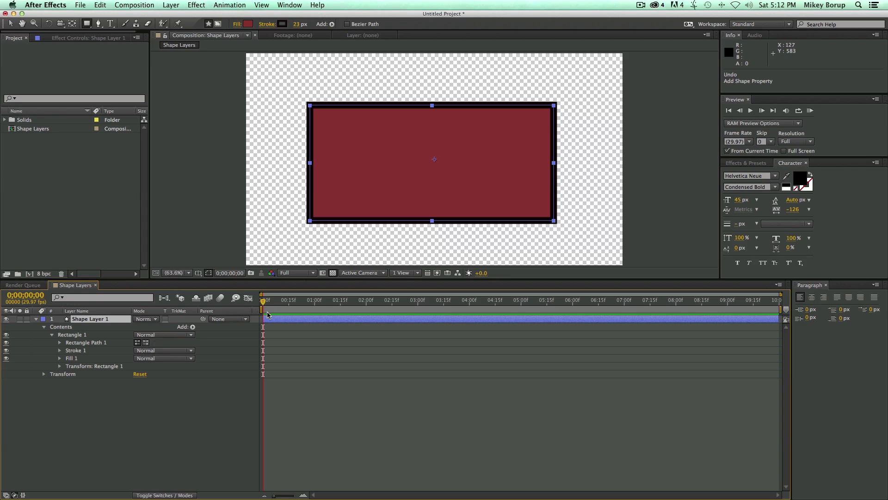
key("v")
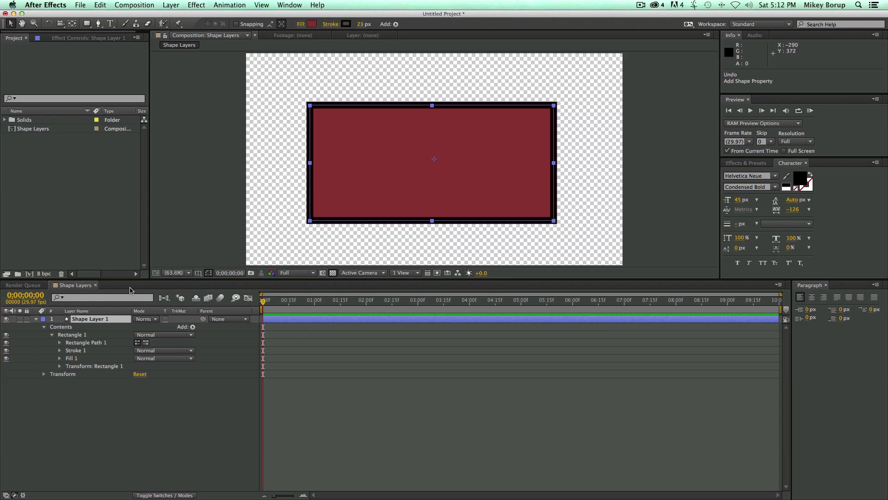
left_click(152, 383)
Step: Lower Fill 1 opacity to 80% and try adjusting Stroke 1's opacity
left_click(392, 167)
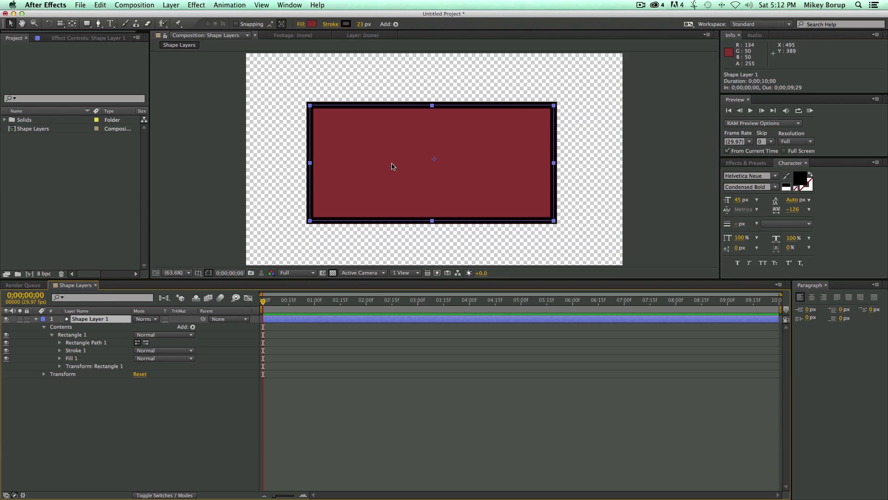
left_click(61, 358)
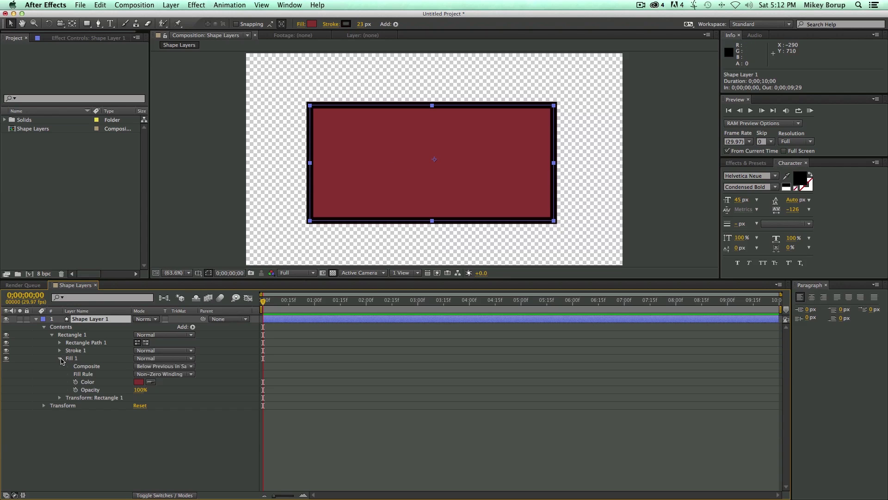
mouse_move(140, 390)
left_mouse_down()
mouse_move(98, 390)
mouse_move(125, 389)
left_mouse_up()
left_click(59, 350)
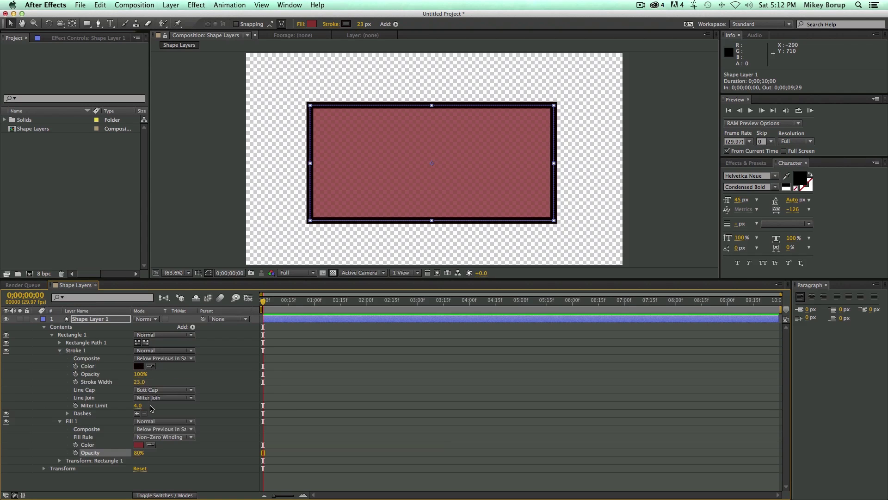
mouse_move(141, 375)
left_mouse_down()
mouse_move(100, 375)
mouse_move(163, 375)
left_mouse_up()
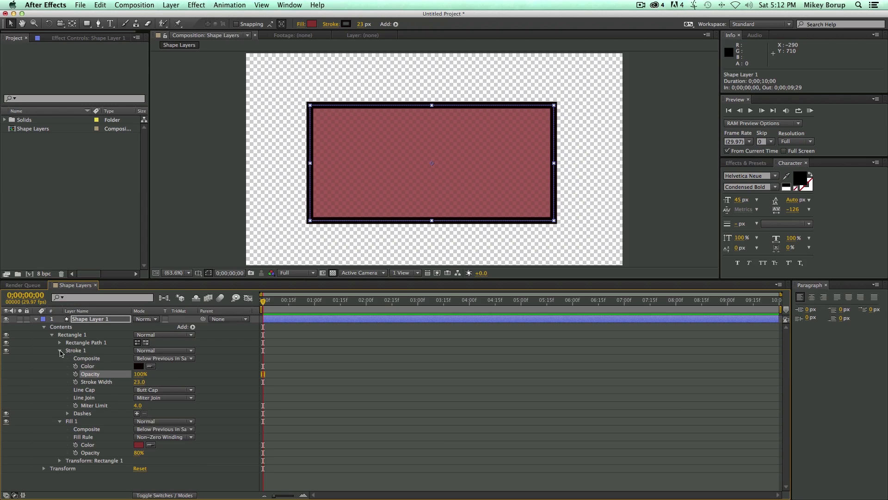
left_click(60, 352)
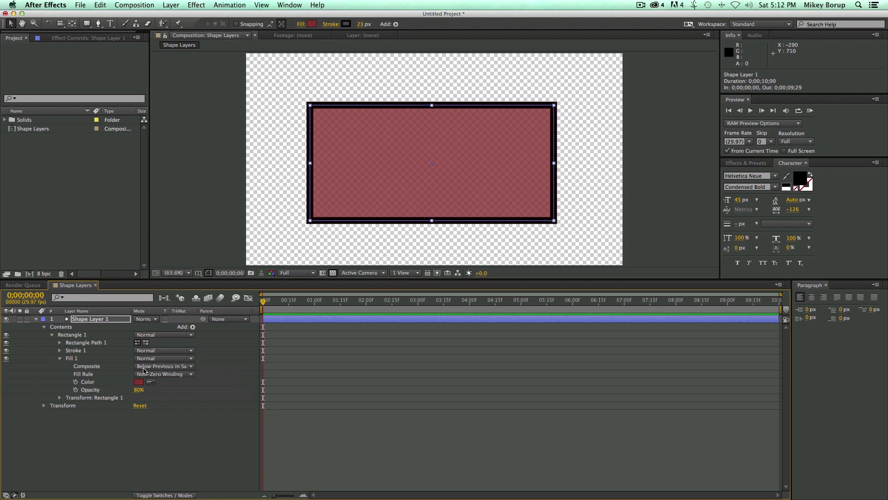
Step: Change the fill colour to maroon and raise Fill 1 opacity to 100%
left_click(139, 382)
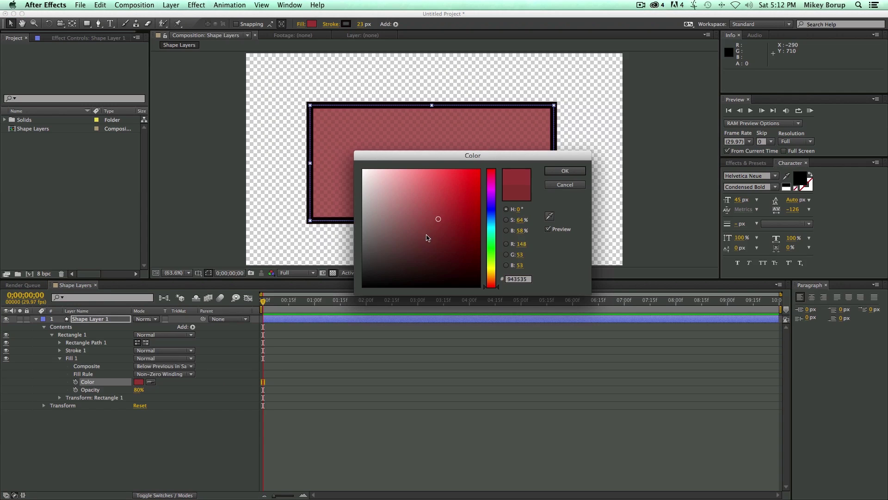
mouse_move(426, 237)
left_mouse_down()
mouse_move(395, 258)
mouse_move(453, 261)
left_mouse_up()
key("Return")
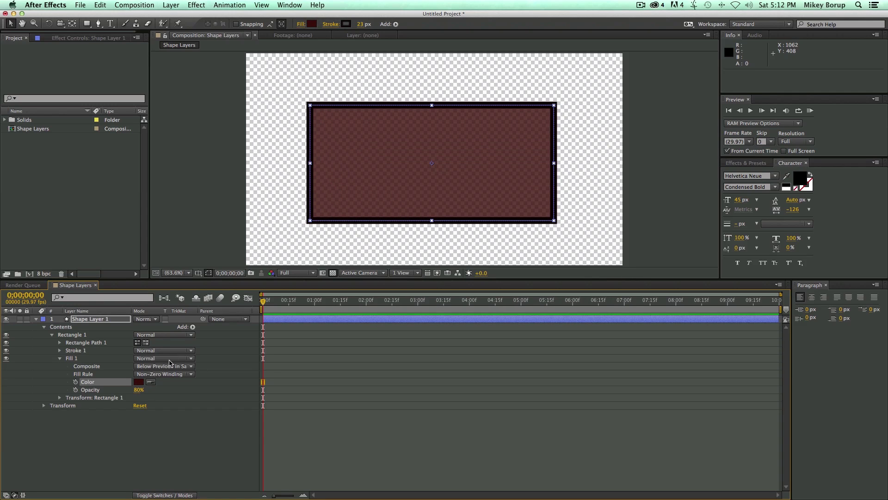
left_click_drag(138, 390, 231, 397)
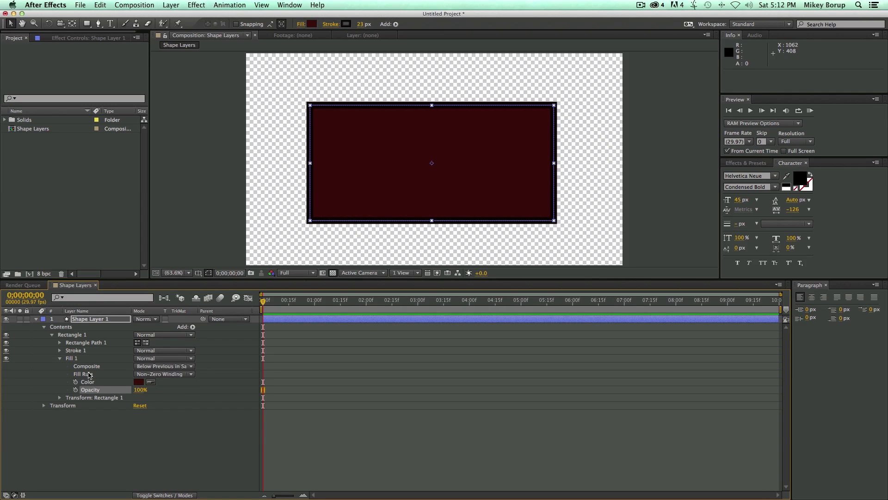
left_click(73, 359)
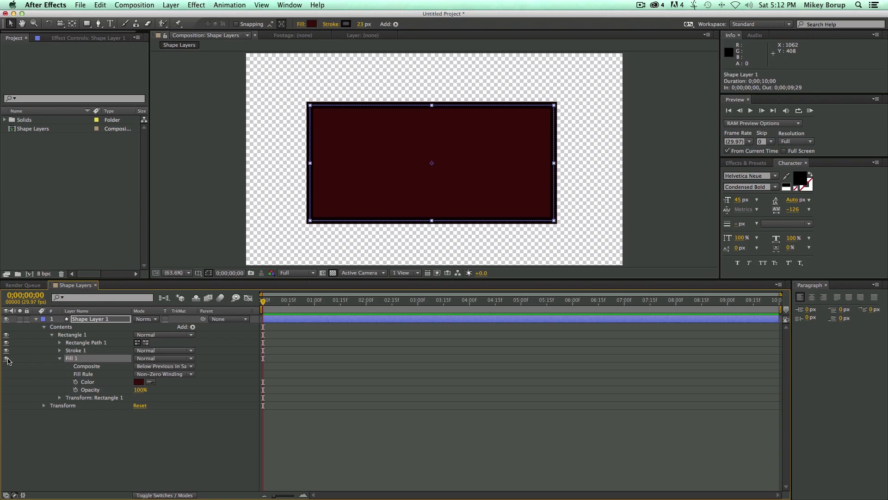
Step: Toggle Fill 1's visibility on and off to compare, leaving the fill visible
left_click(6, 358)
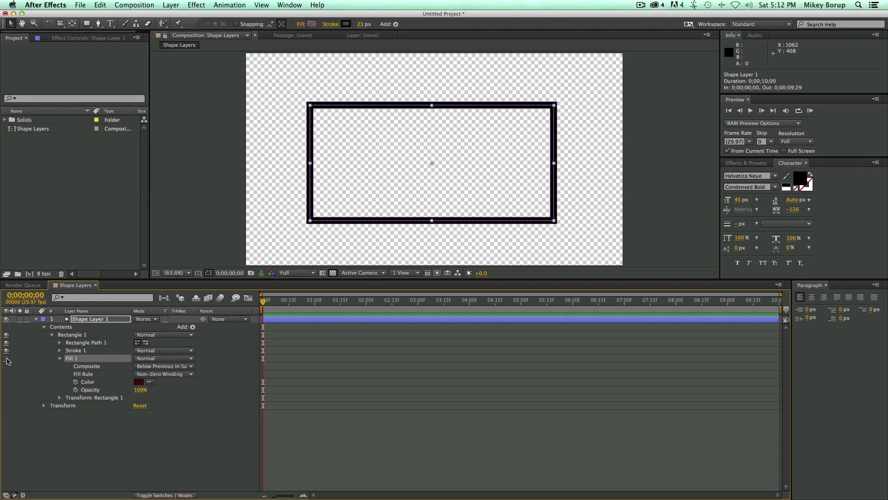
left_click(6, 359)
left_click(6, 359)
left_click(7, 359)
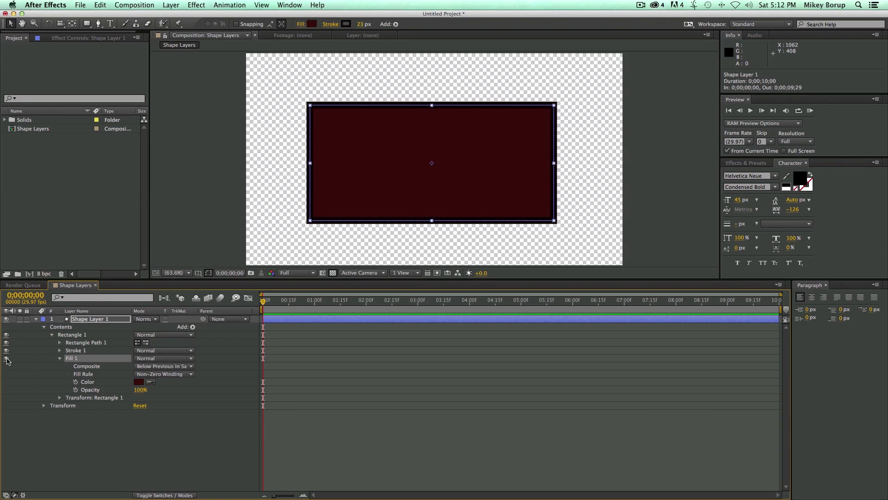
left_click(6, 359)
left_click(6, 359)
left_click(61, 359)
left_click(60, 351)
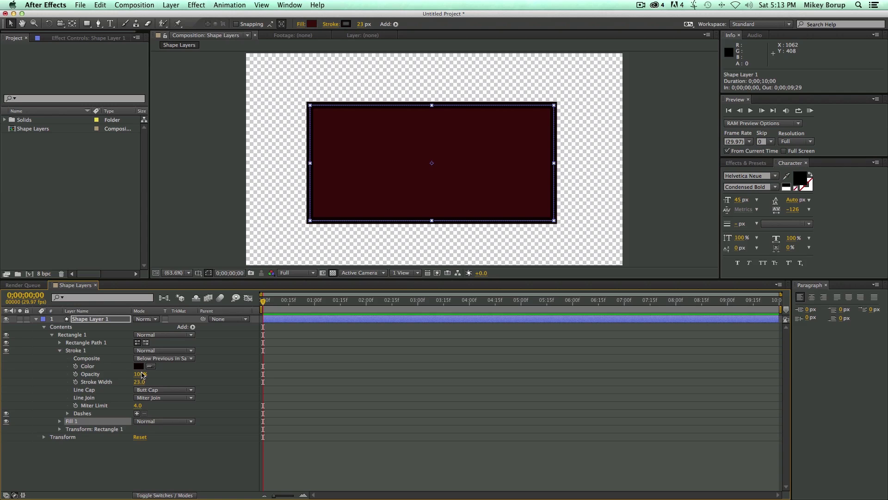
Step: Thicken the stroke width to 188 while checking the Line Cap options
mouse_move(144, 381)
left_mouse_down()
mouse_move(222, 382)
mouse_move(123, 382)
left_mouse_up()
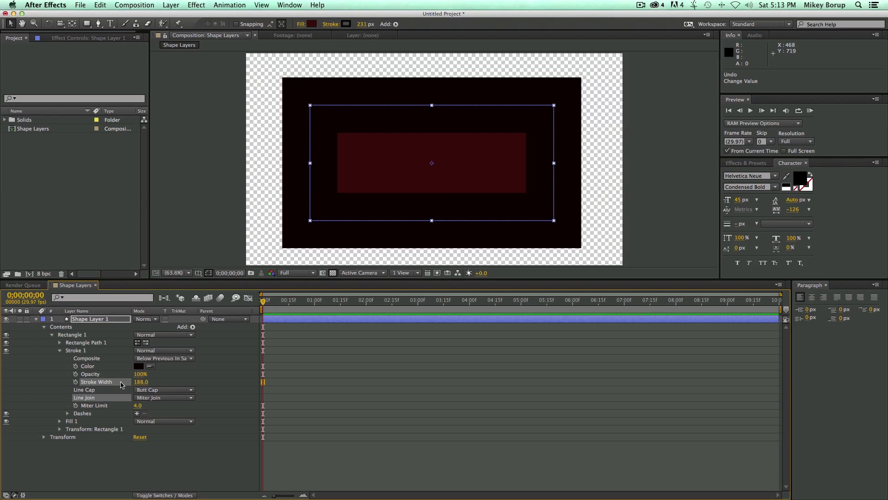
left_click(160, 393)
left_click(176, 379)
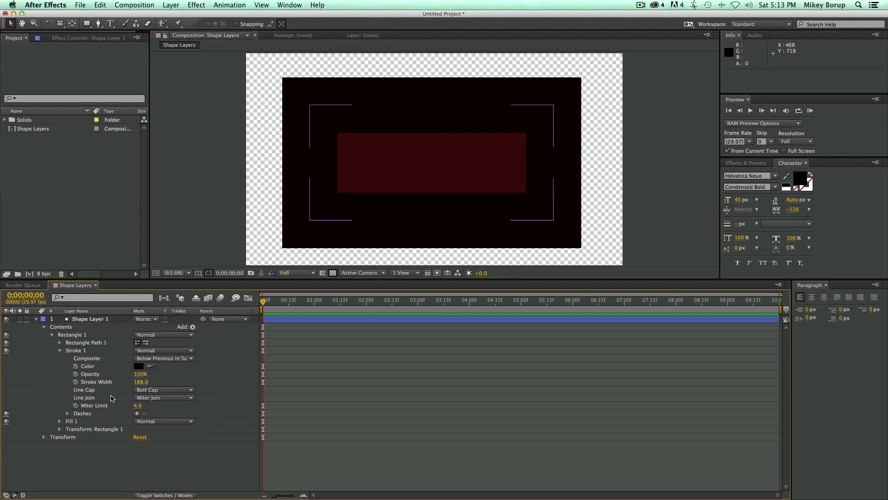
Step: Set Line Join to Round Join, then Bevel Join, and add a dash to the stroke
left_click(171, 399)
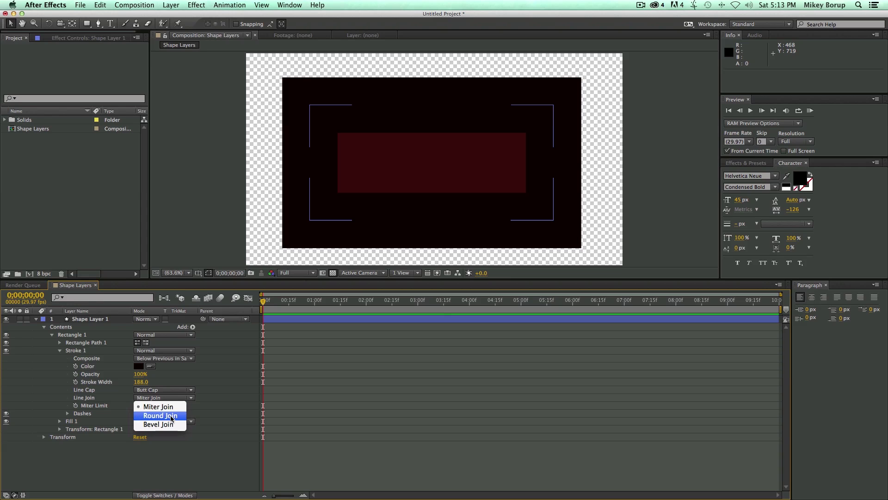
left_click(160, 416)
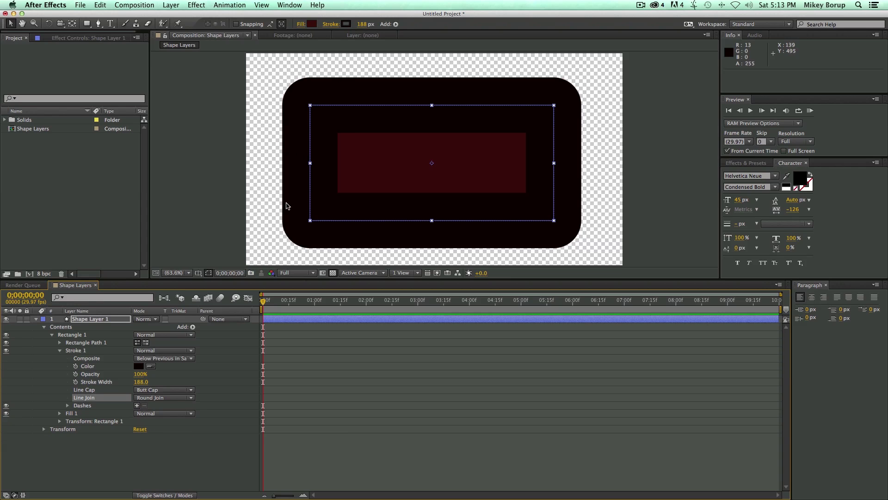
left_click(164, 399)
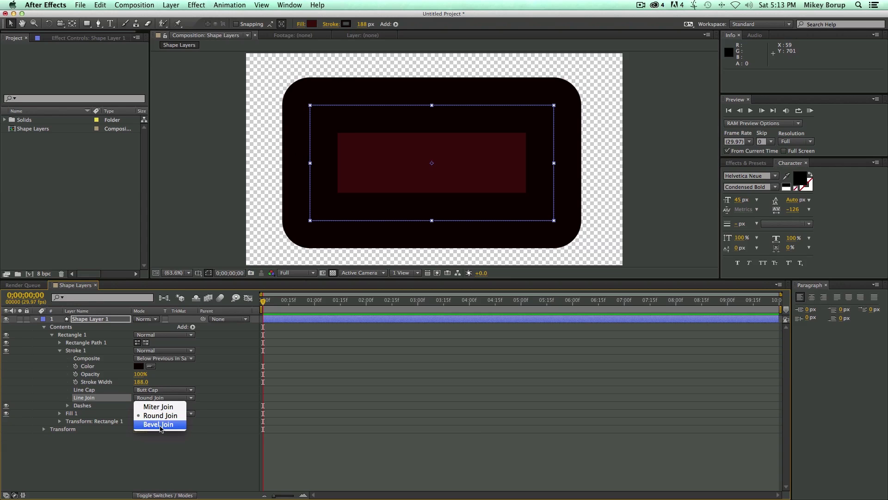
left_click(160, 425)
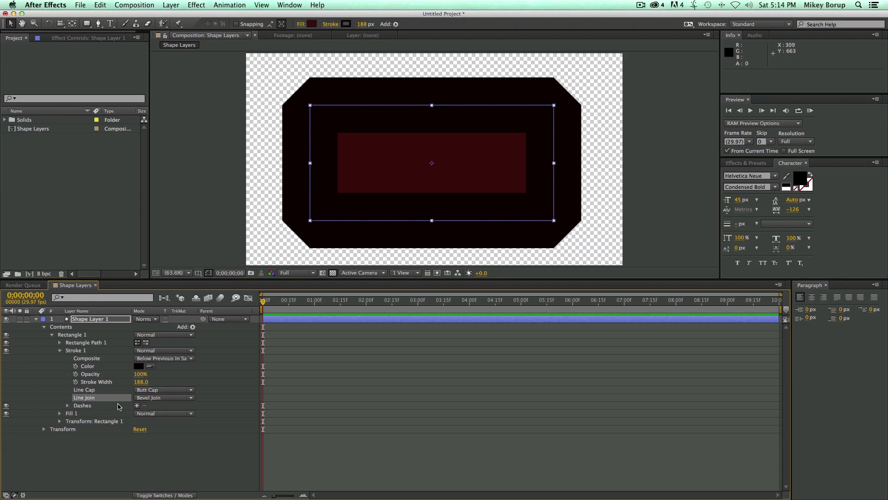
left_click(137, 406)
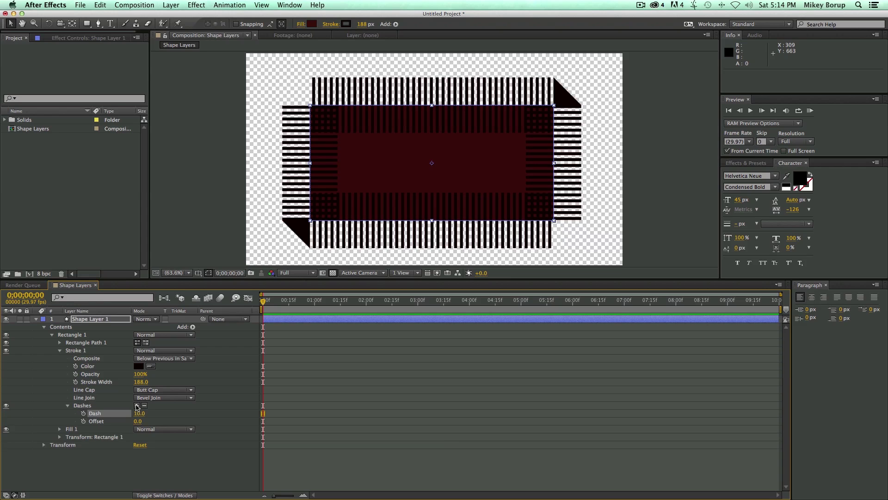
Step: Return Line Join to Miter Join, lengthen the dashes and add a wide gap
left_click(161, 401)
left_click(162, 405)
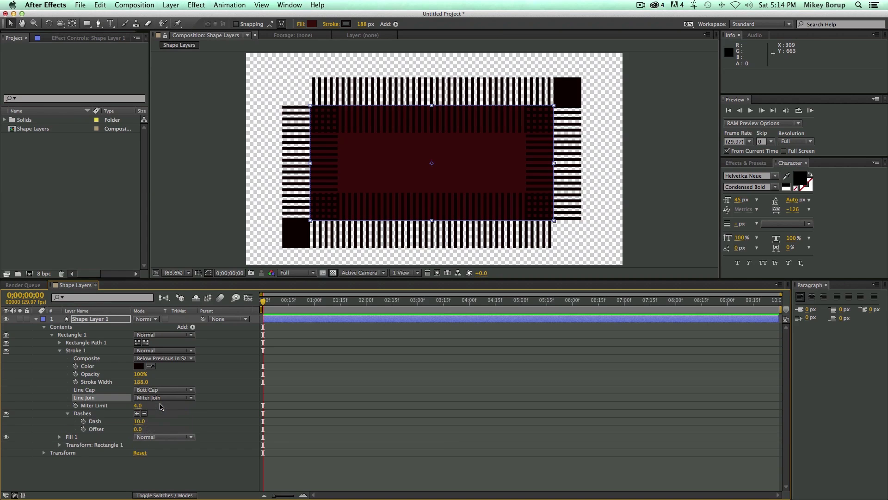
mouse_move(140, 425)
left_mouse_down()
mouse_move(284, 438)
mouse_move(185, 439)
left_mouse_up()
left_click(137, 413)
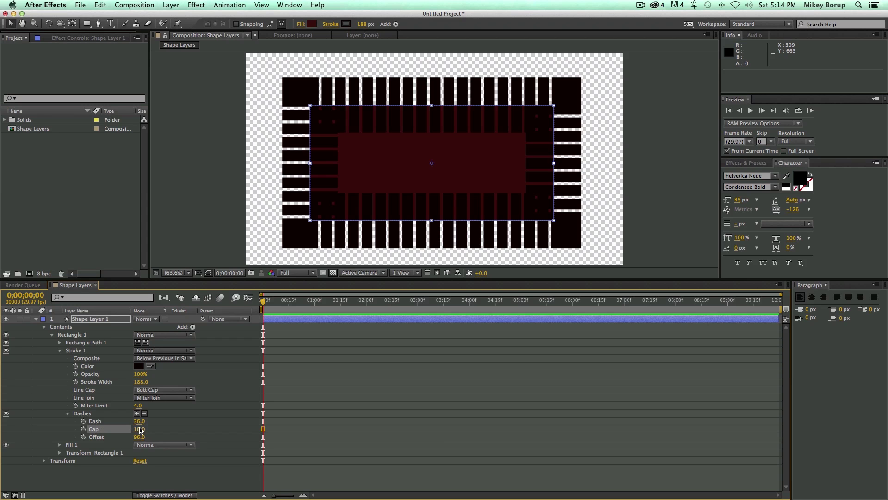
mouse_move(140, 430)
left_mouse_down()
mouse_move(301, 452)
mouse_move(365, 449)
left_mouse_up()
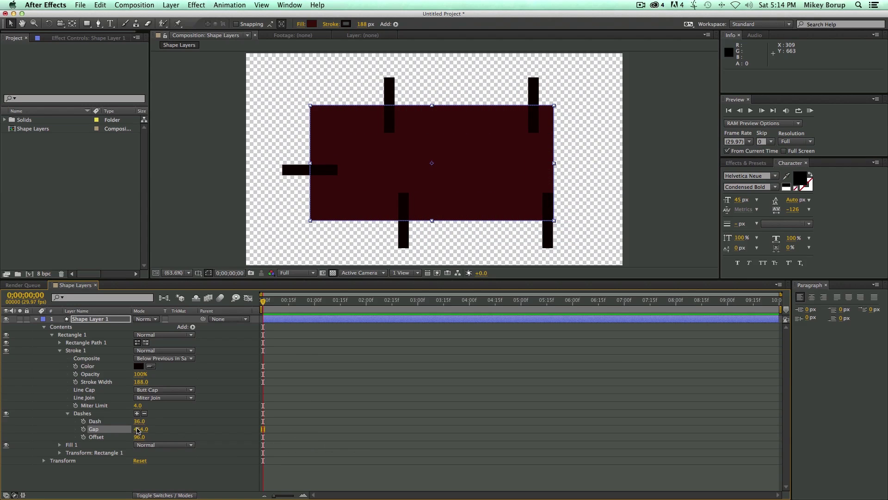
Step: Tune the dashes to Dash 255, Gap 562 and Offset -23
mouse_move(138, 431)
left_mouse_down()
mouse_move(203, 437)
mouse_move(190, 434)
left_mouse_up()
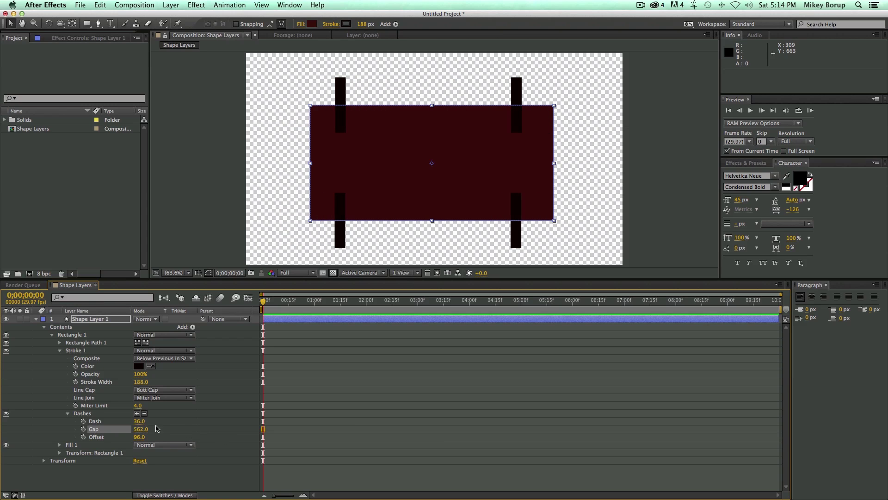
mouse_move(140, 424)
left_mouse_down()
mouse_move(337, 451)
mouse_move(148, 437)
mouse_move(234, 437)
left_mouse_up()
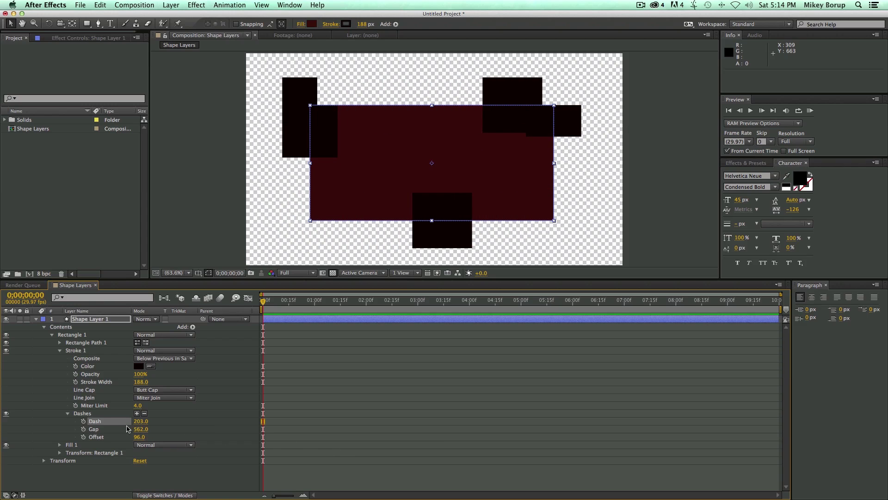
mouse_move(140, 420)
left_mouse_down()
mouse_move(234, 430)
mouse_move(135, 431)
mouse_move(211, 438)
mouse_move(162, 406)
left_mouse_up()
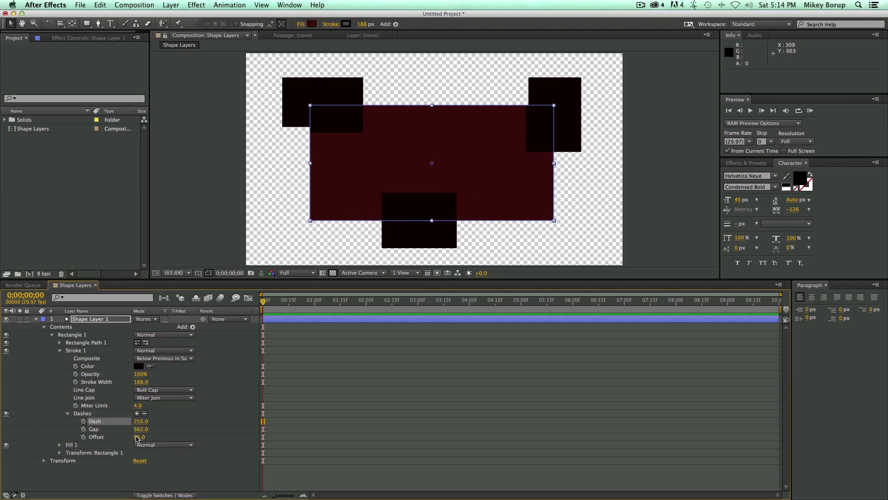
mouse_move(137, 438)
left_mouse_down()
mouse_move(198, 440)
mouse_move(54, 436)
mouse_move(311, 446)
mouse_move(72, 429)
left_mouse_up()
Step: Keyframe the dash Offset at about two seconds, preview the motion, then remove the keyframes
left_click(84, 437)
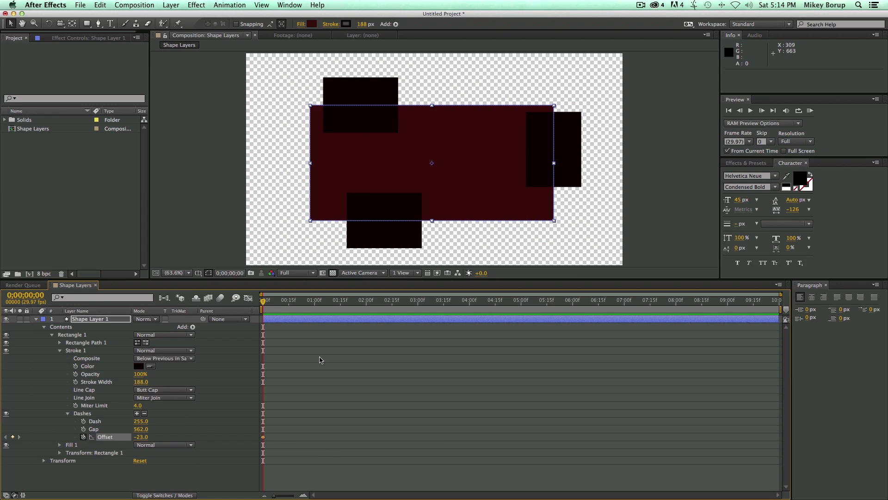
left_click_drag(277, 308, 375, 307)
left_click_drag(140, 437, 608, 465)
left_click_drag(141, 437, 288, 444)
key("Home")
key("space")
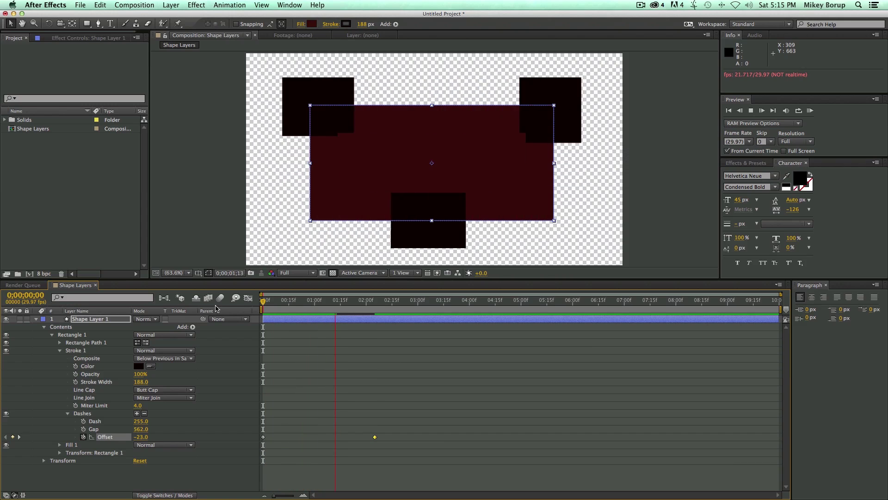
key("space")
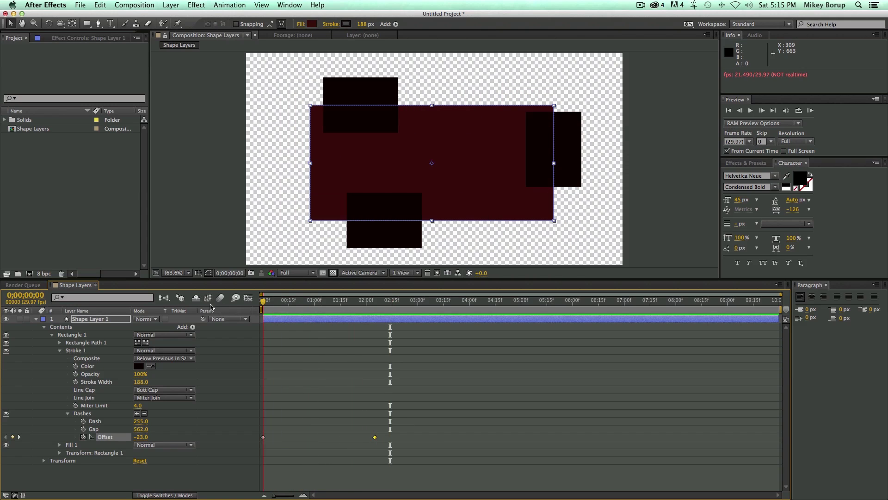
left_click(84, 437)
Step: Hide Stroke 1 so the rectangle loses its dashed outline, and collapse it
left_click(82, 351)
left_click(6, 351)
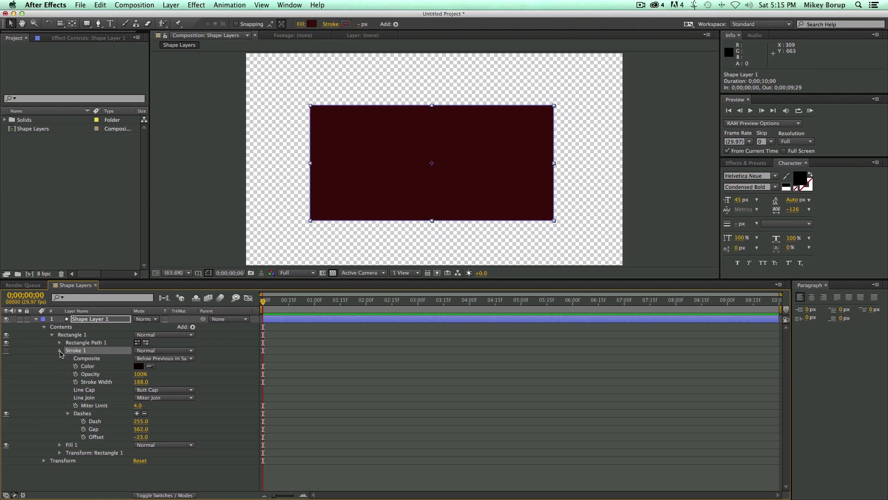
left_click(59, 351)
left_click(60, 366)
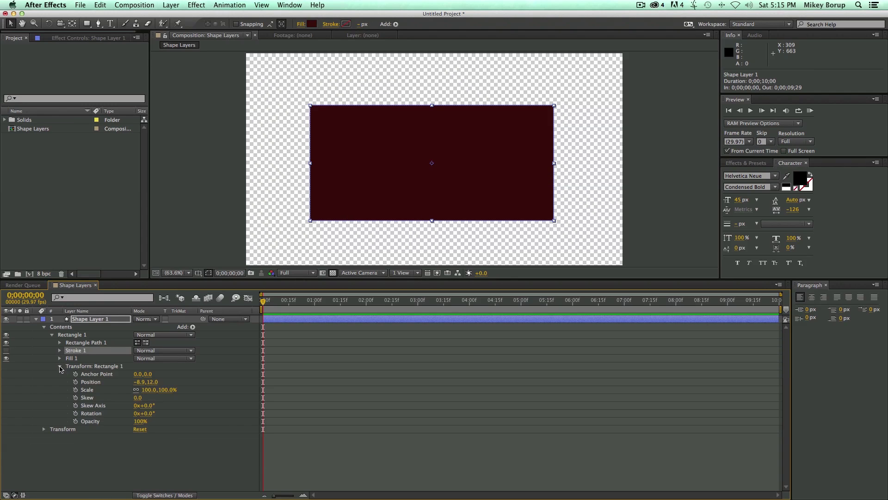
left_click(60, 366)
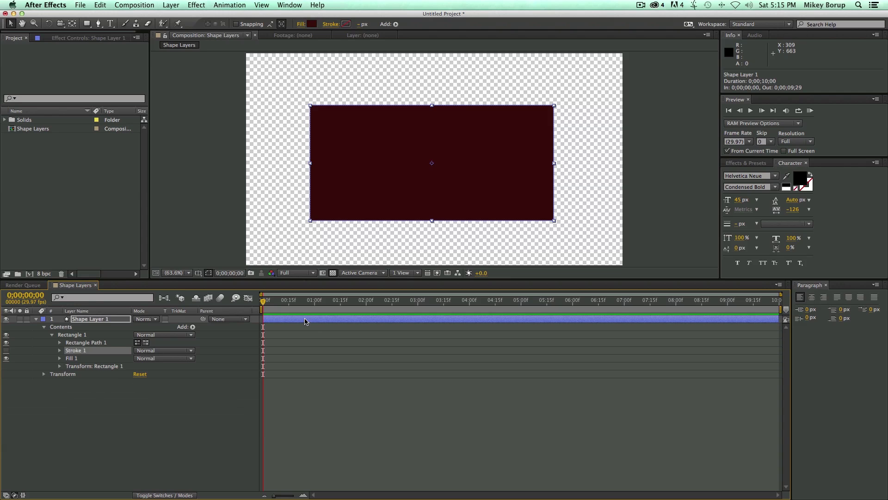
Step: Try moving the whole layer left via its Transform, then undo the move
left_click(305, 321)
left_click(43, 378)
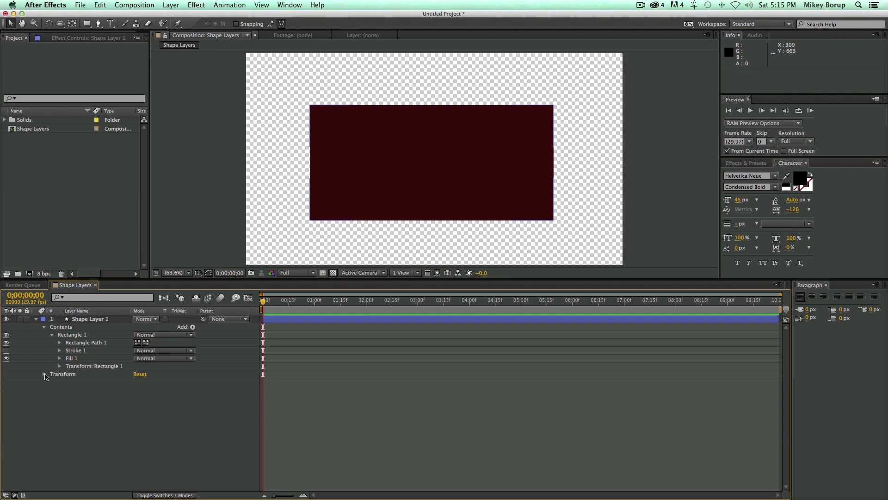
left_click(44, 374)
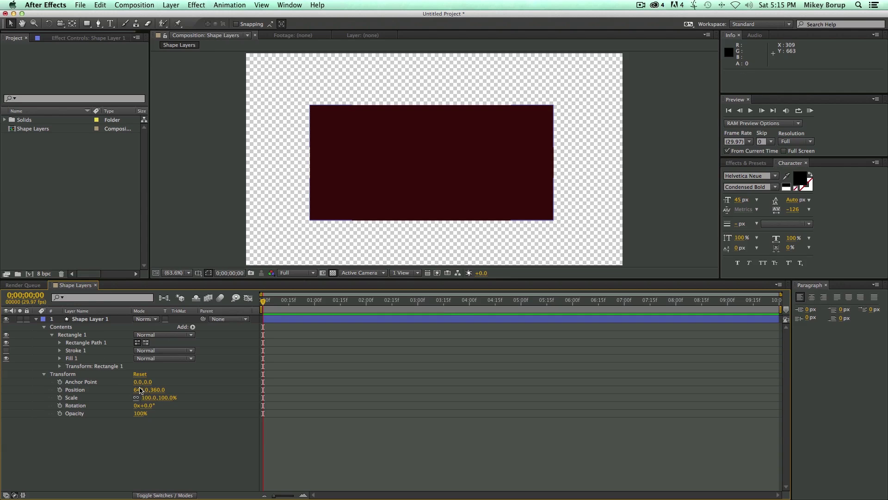
mouse_move(140, 390)
left_mouse_down()
mouse_move(199, 403)
mouse_move(136, 402)
left_mouse_up()
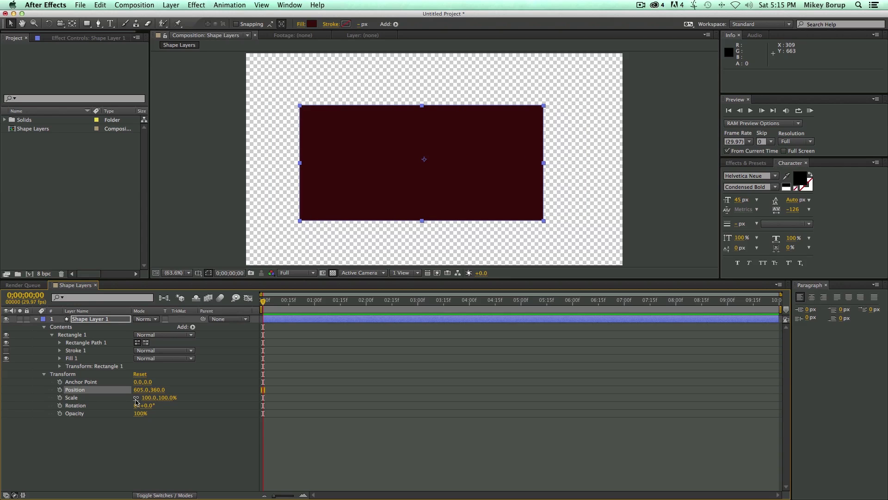
key("super+z")
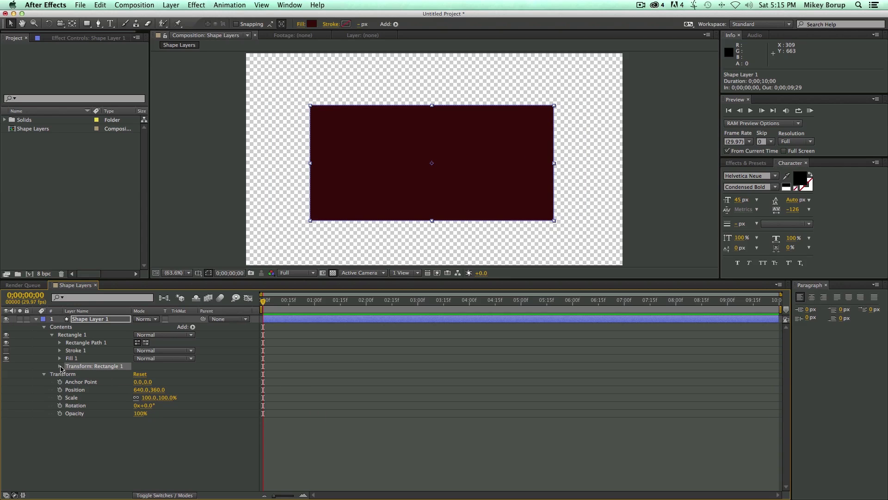
Step: Set Transform: Rectangle 1 Position to 0, 0 to centre the rectangle in its layer
left_click(60, 366)
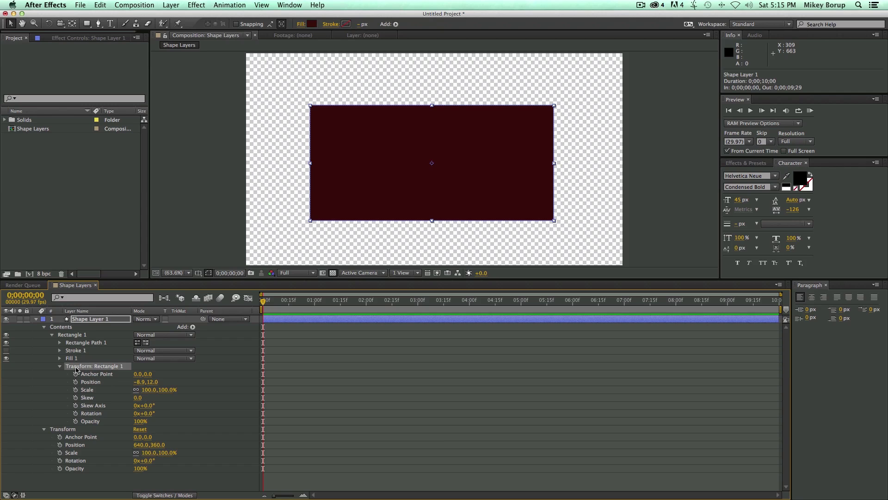
left_click_drag(142, 383, 116, 383)
left_click(138, 382)
type("0")
key("Tab")
type("0")
key("Return")
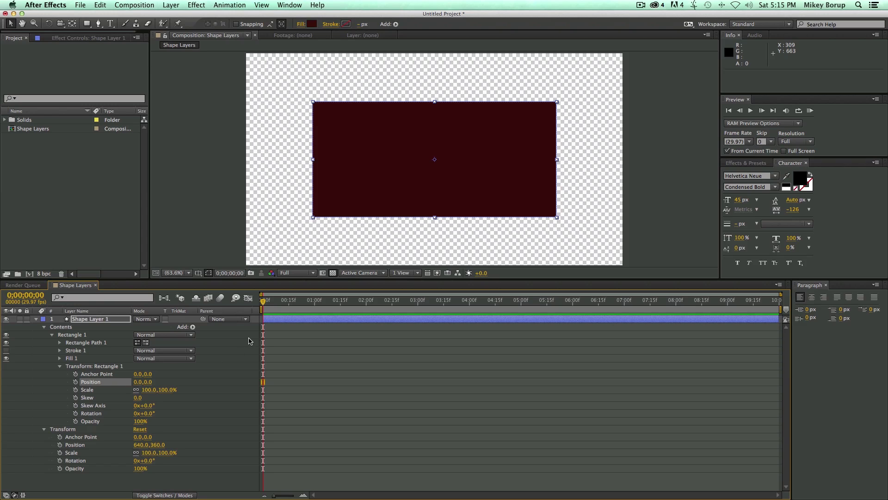
left_click(284, 323)
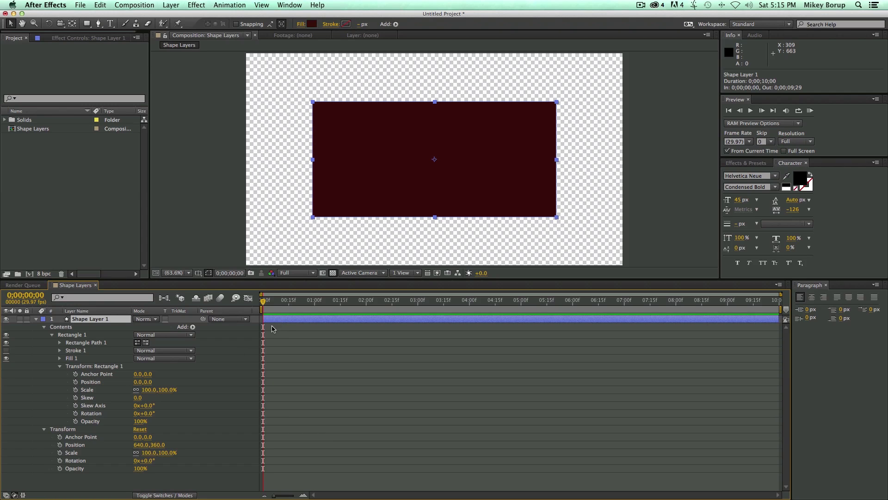
left_click(86, 24)
Step: Draw a star, Polystar 1, at the upper left and open its transform properties
left_click_drag(87, 24, 119, 65)
left_click_drag(288, 101, 314, 136)
key("shift+Page_Down")
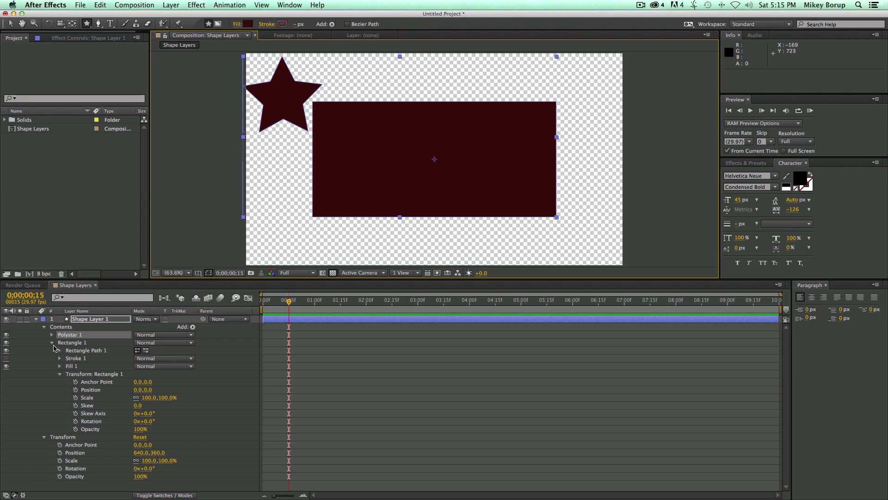
left_click(52, 343)
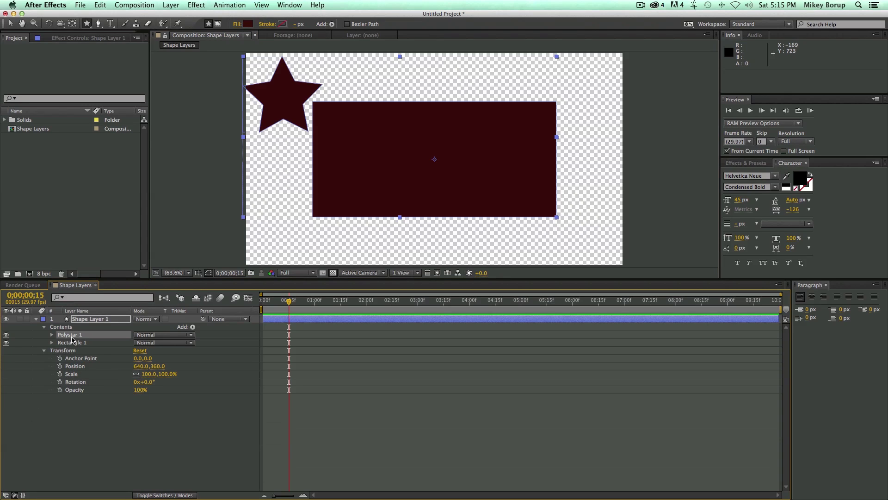
left_click(65, 345)
left_click(67, 335)
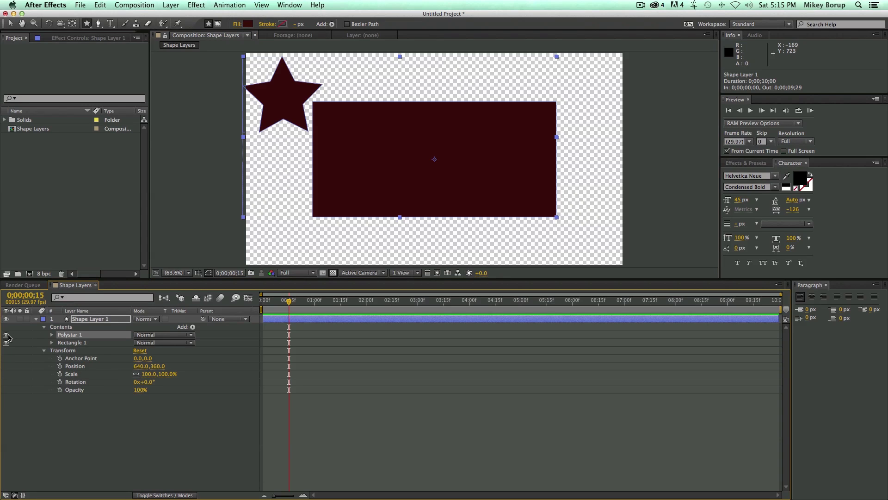
left_click(51, 335)
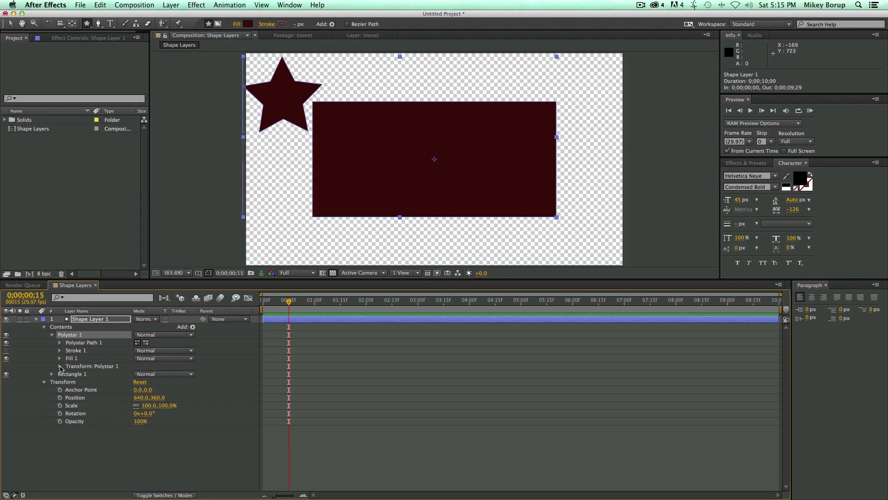
left_click(60, 366)
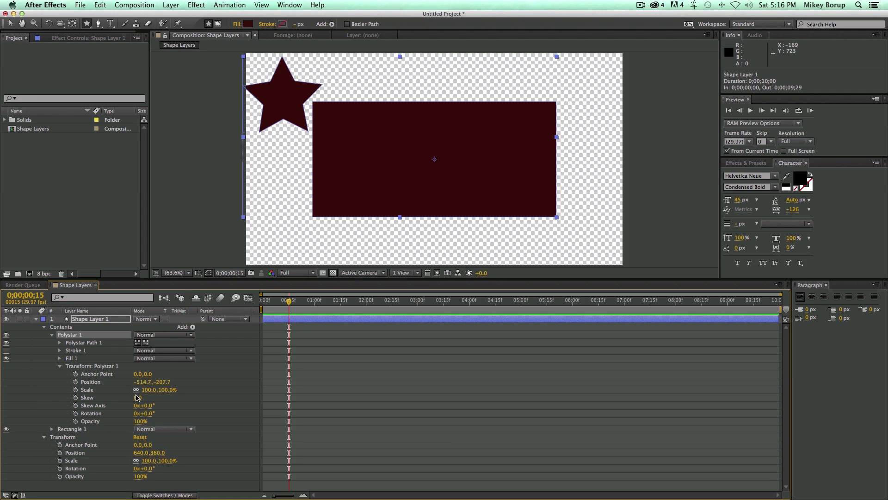
Step: Move the star to -501.7, -207.7 and scale it to 306% over the rectangle
left_click_drag(142, 384, 89, 383)
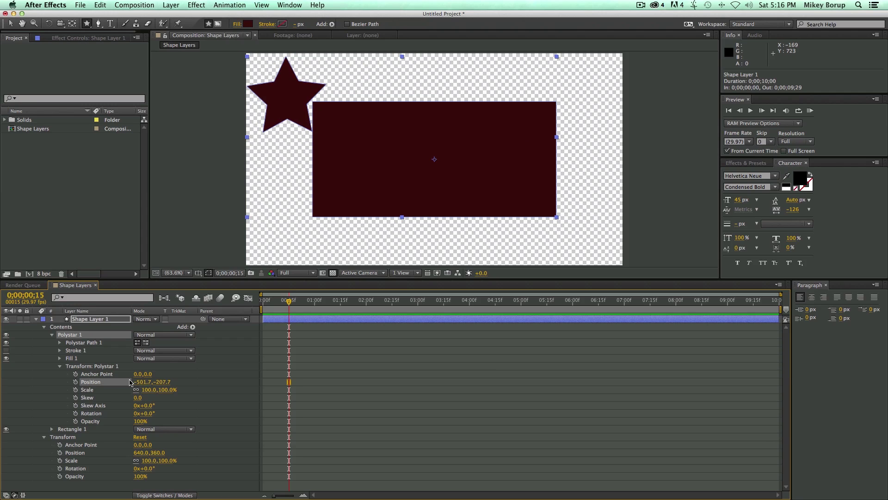
mouse_move(147, 391)
left_mouse_down()
mouse_move(183, 391)
mouse_move(134, 392)
mouse_move(138, 406)
left_mouse_up()
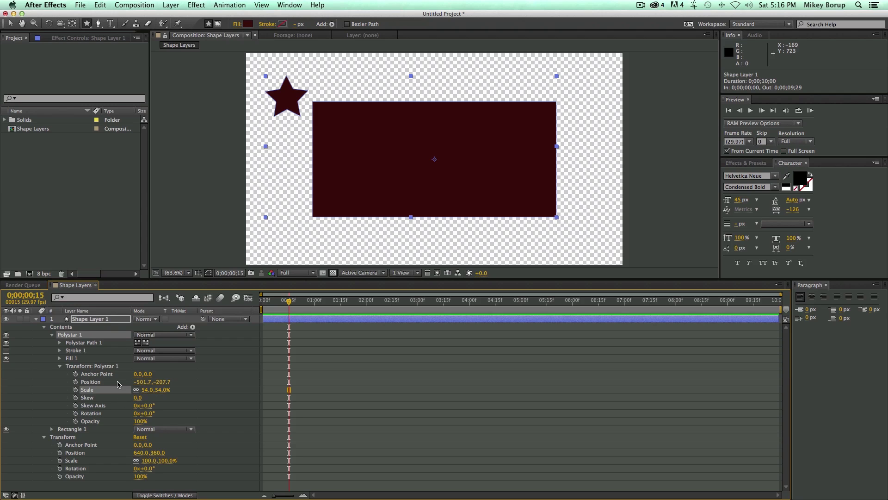
left_click_drag(147, 391, 271, 398)
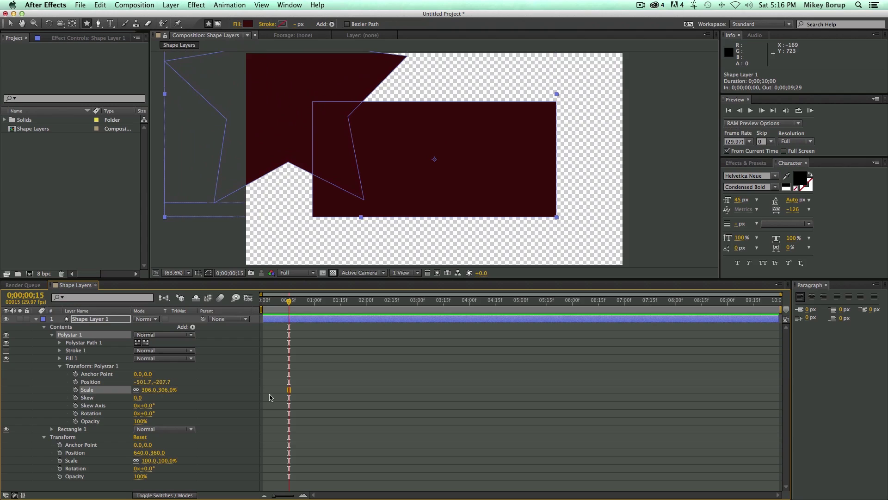
left_click(52, 335)
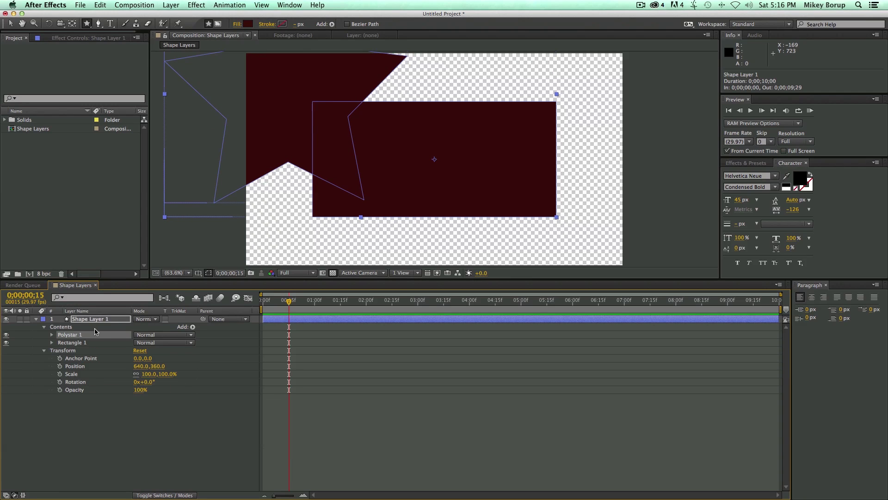
Step: Add a Merge Paths operation to the star and rectangle and reveal its Mode setting
left_click(192, 328)
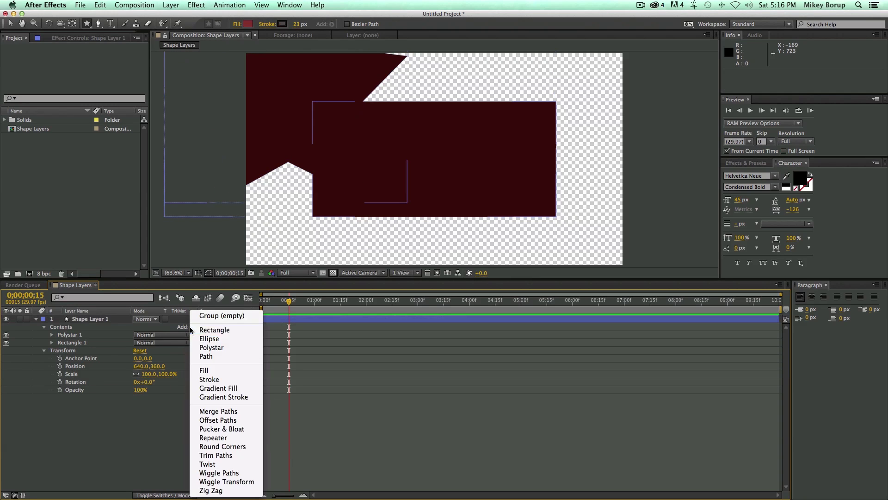
left_click(219, 411)
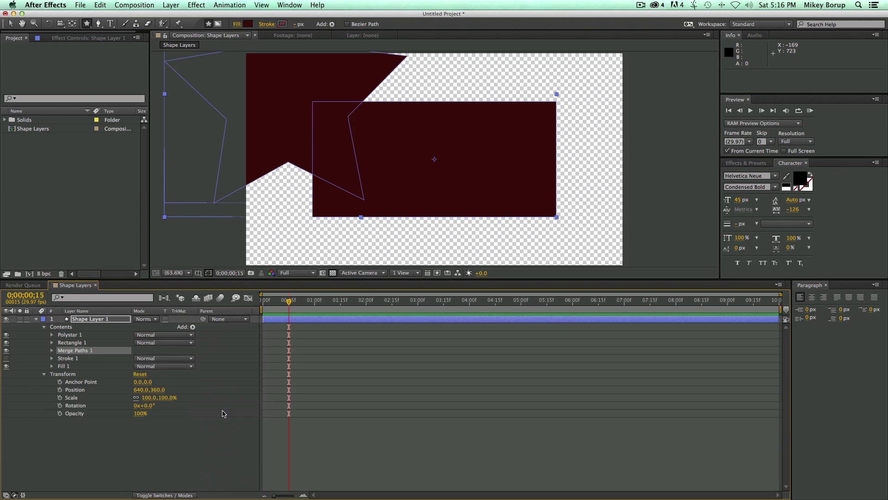
left_click(74, 335)
left_click(80, 343)
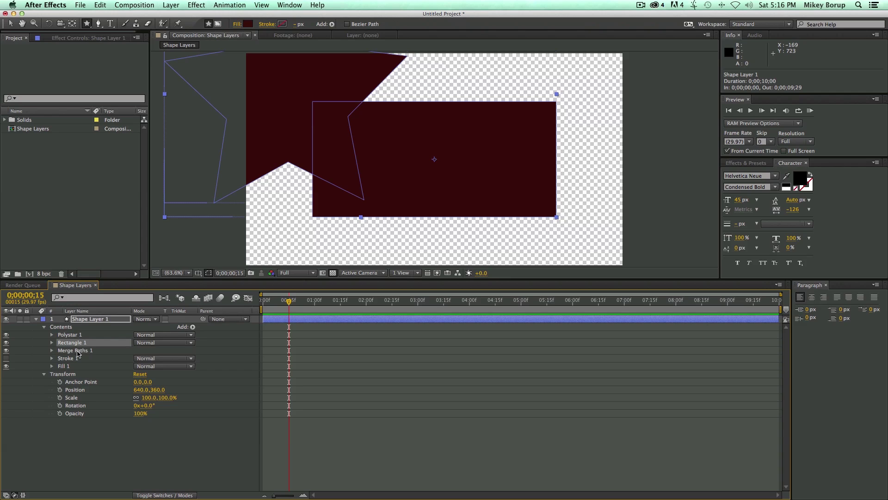
left_click(77, 351)
left_click(52, 351)
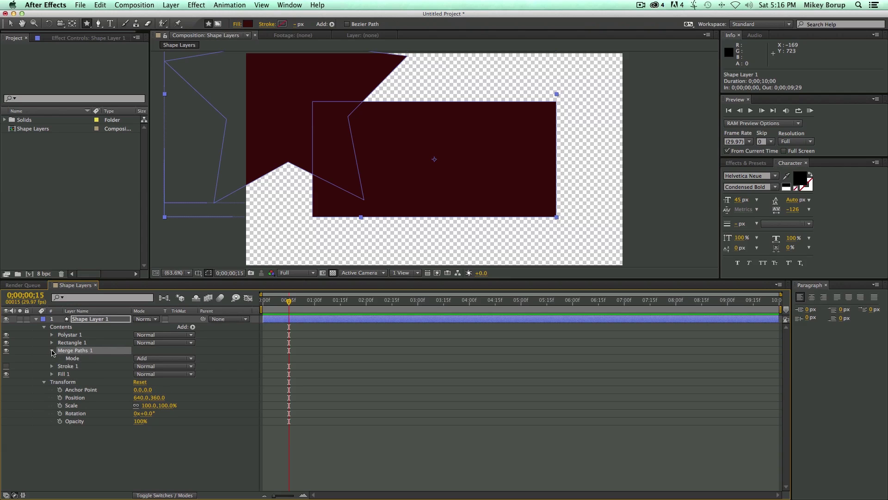
Step: Try the Merge Paths modes Subtract, Intersect, Exclude Intersections, Merge and Add, ending on Intersect
left_click(149, 359)
left_click(158, 388)
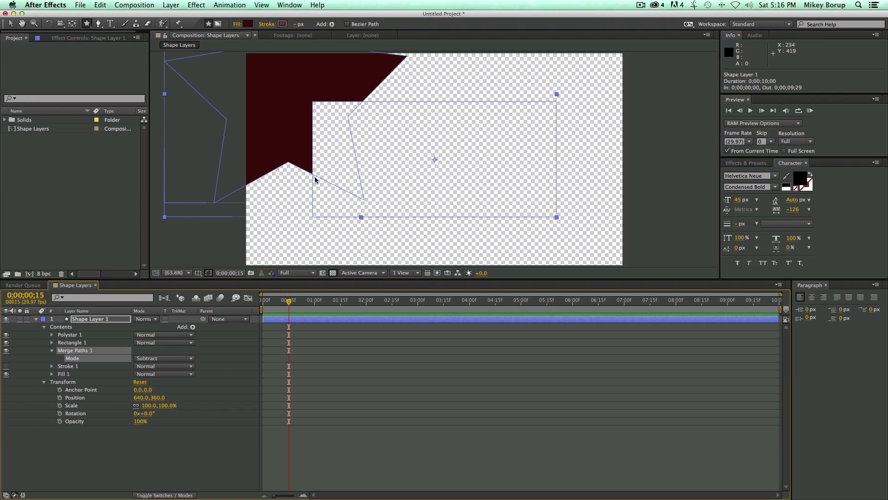
left_click(162, 359)
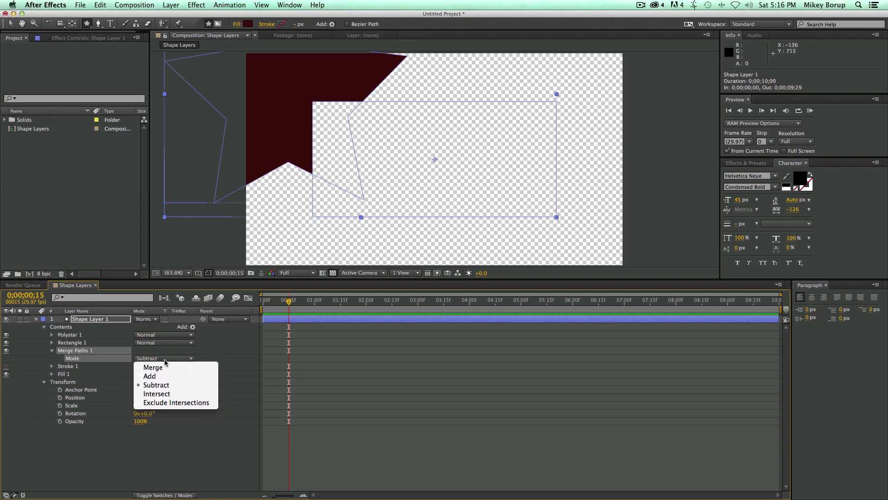
left_click(160, 394)
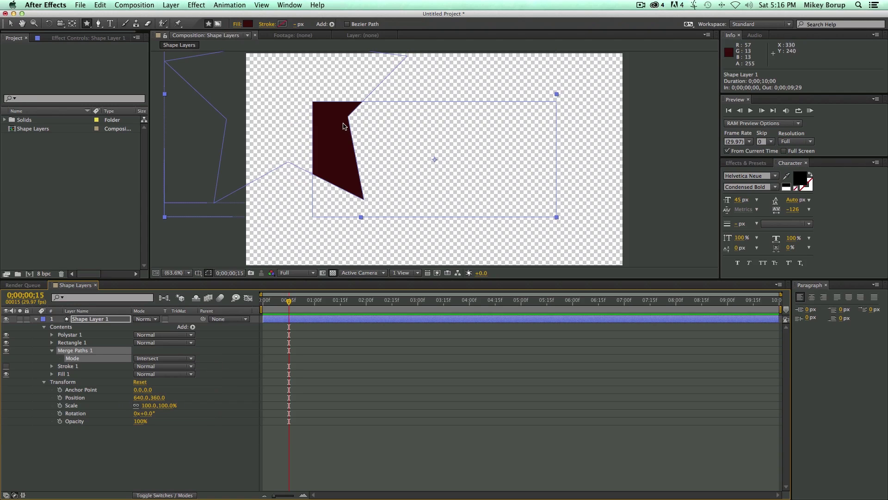
left_click(152, 361)
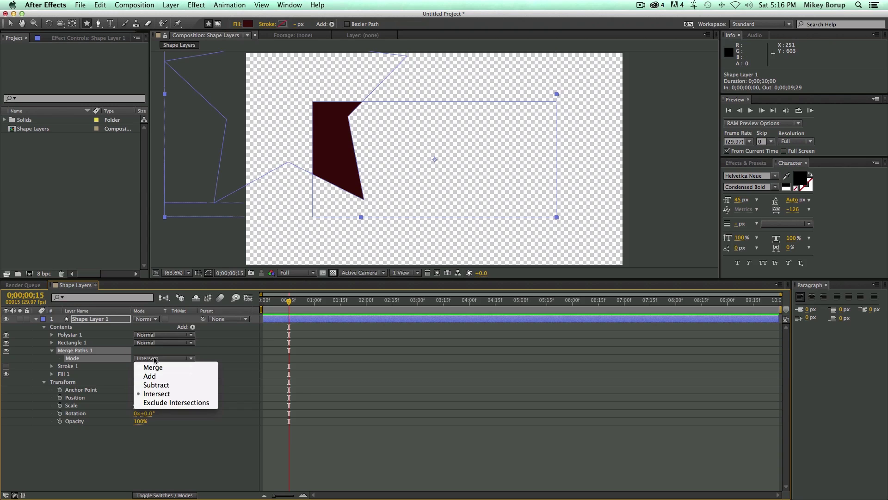
left_click(166, 403)
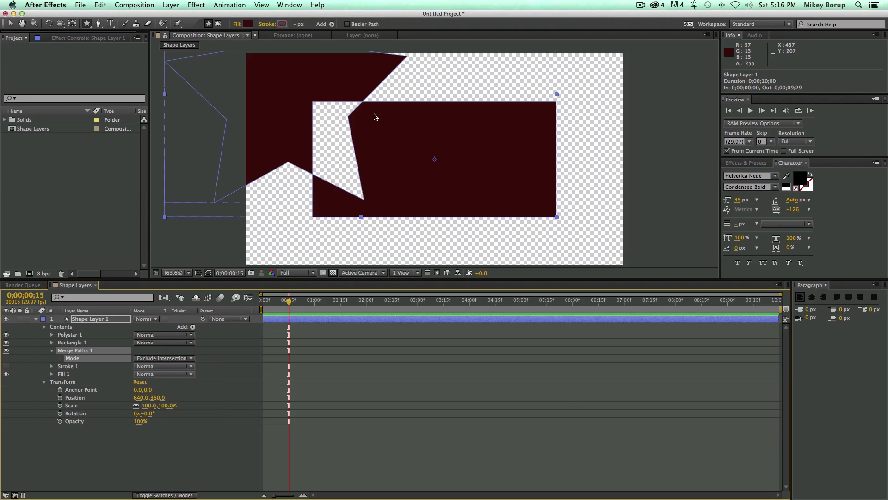
left_click(178, 359)
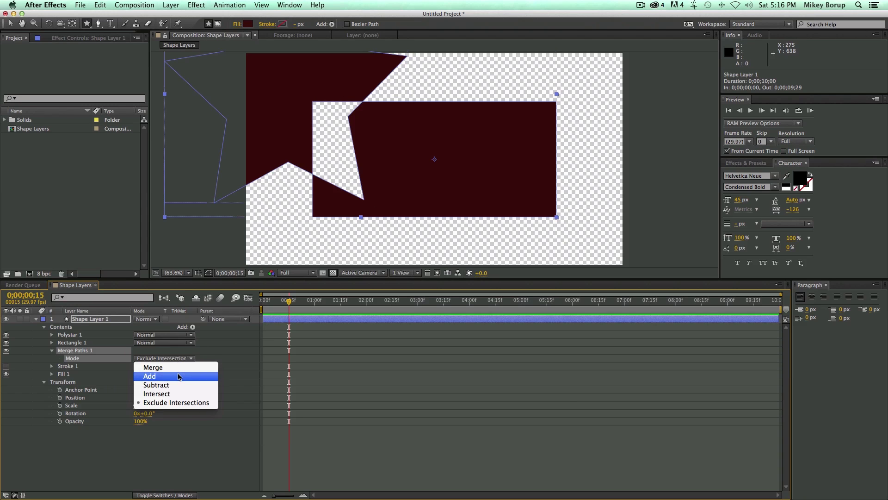
left_click(179, 369)
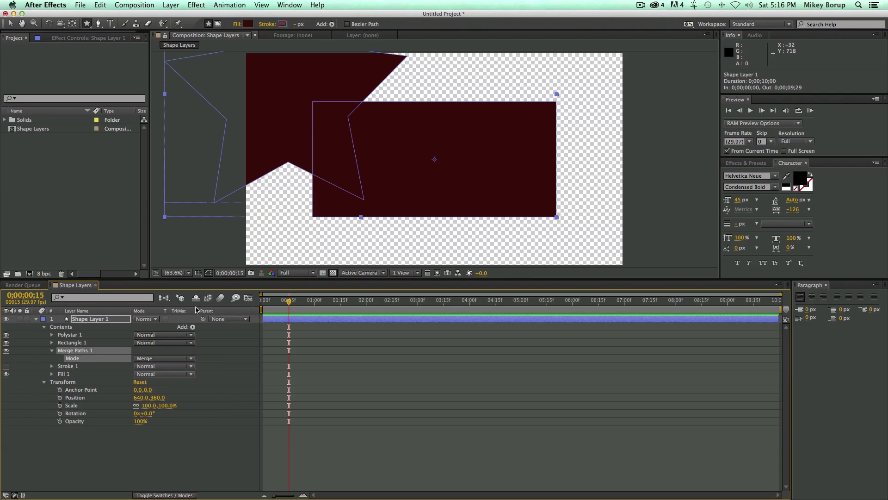
left_click(162, 359)
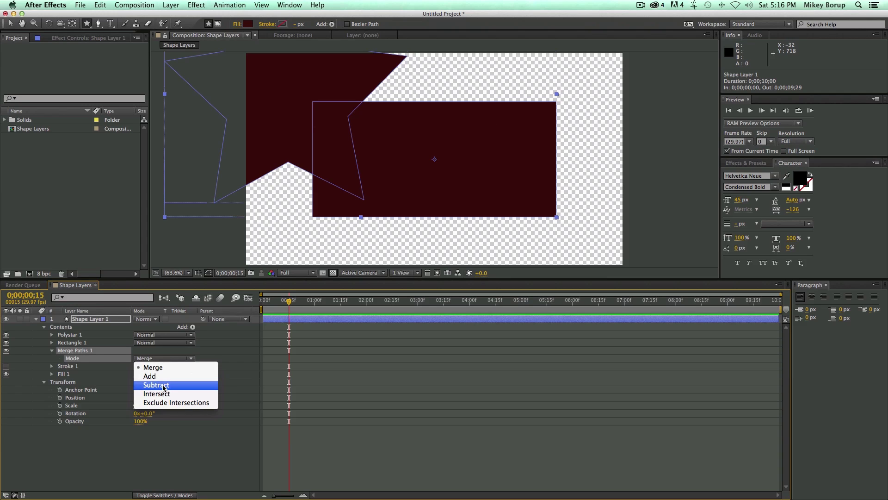
left_click(164, 376)
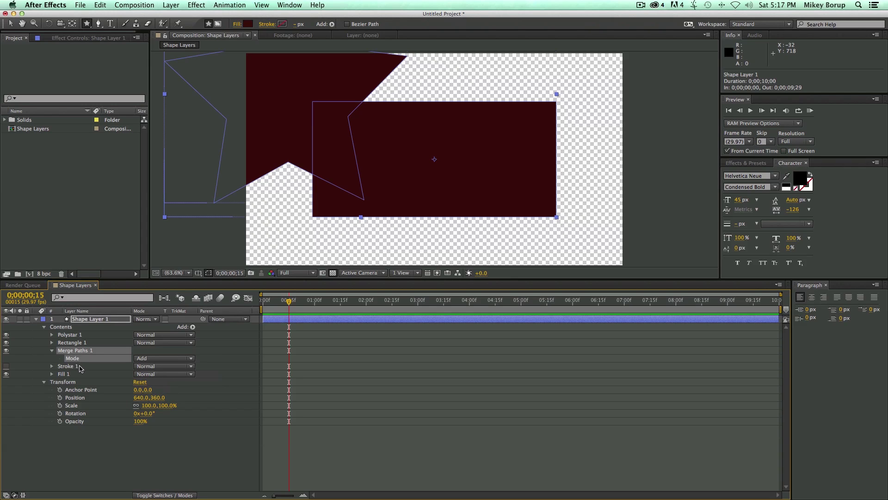
left_click(151, 358)
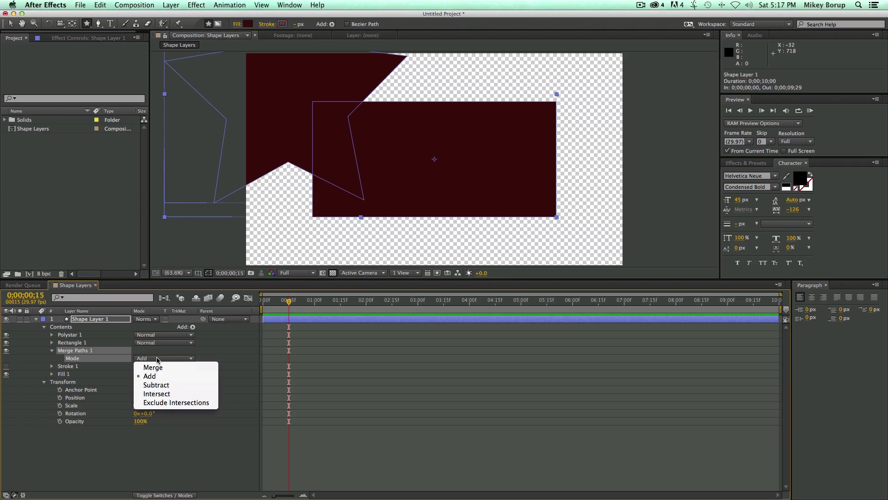
left_click(165, 396)
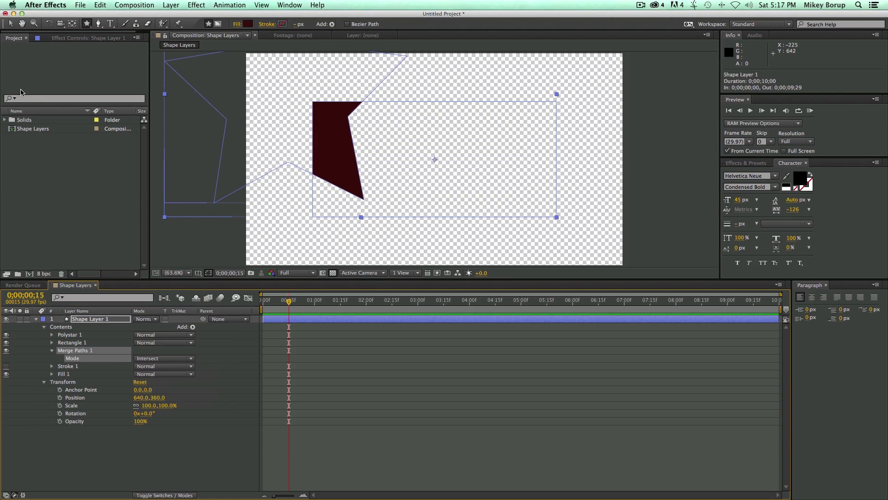
Step: Select the Polystar 1 group and drag the star to centre it over the rectangle
left_click(10, 24)
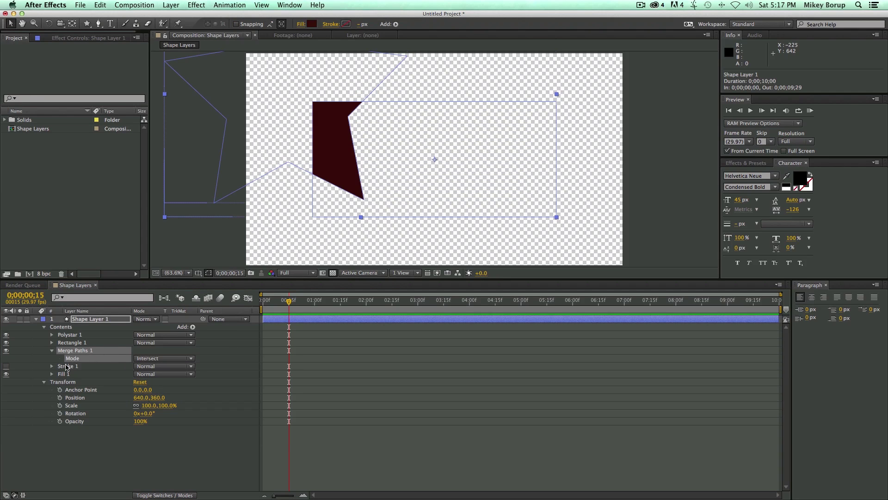
left_click(70, 335)
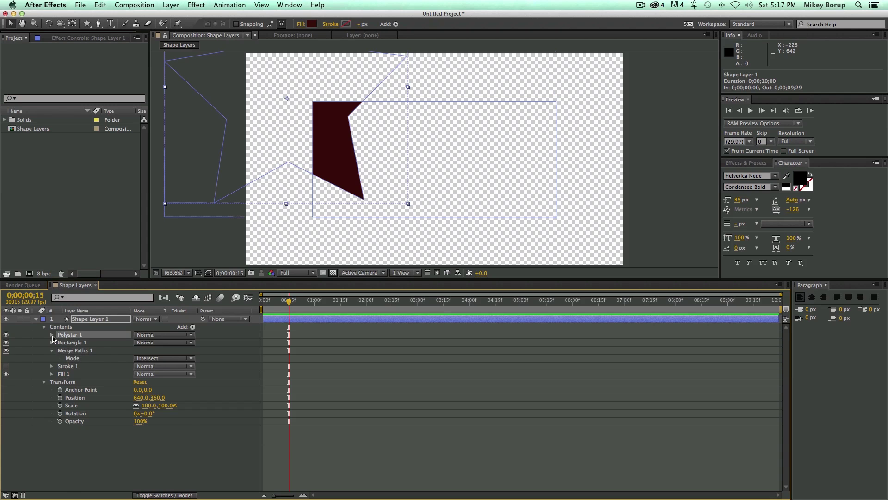
left_click(52, 335)
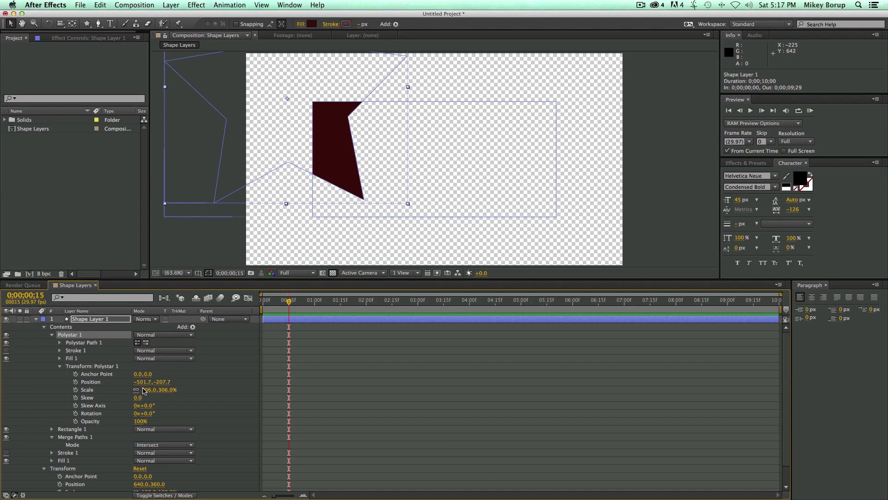
left_click_drag(142, 384, 368, 385)
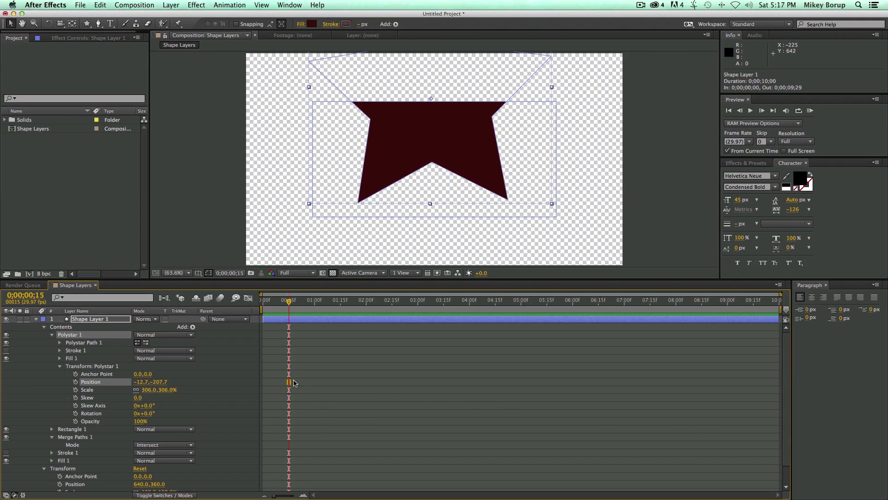
left_click_drag(160, 385, 252, 358)
left_click(60, 366)
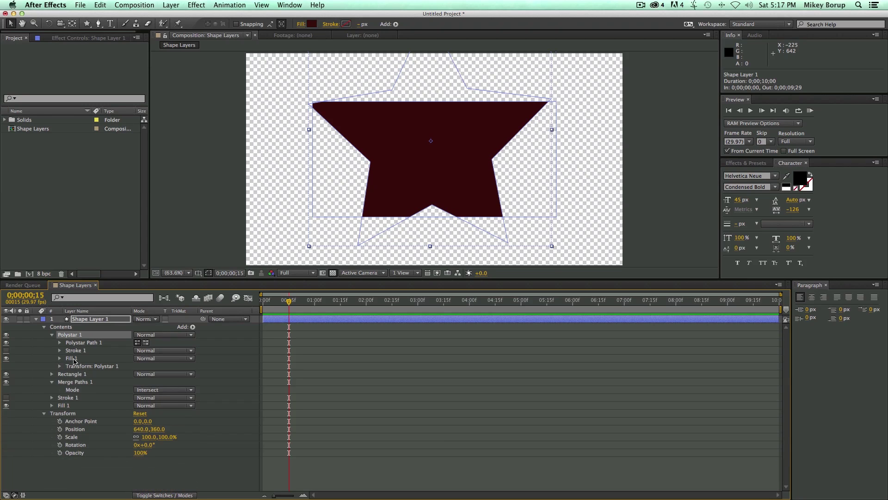
Step: Delete Merge Paths 1 and Rectangle 1 from the shape layer
left_click(51, 335)
left_click(72, 352)
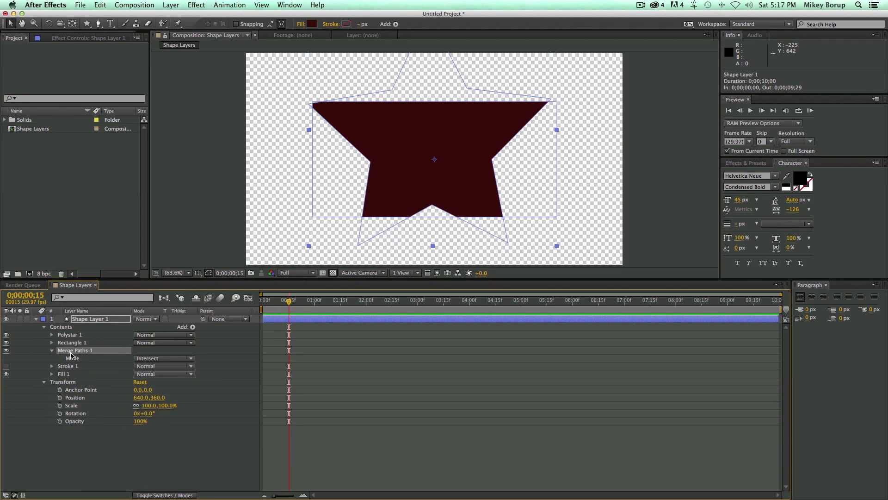
key("Delete")
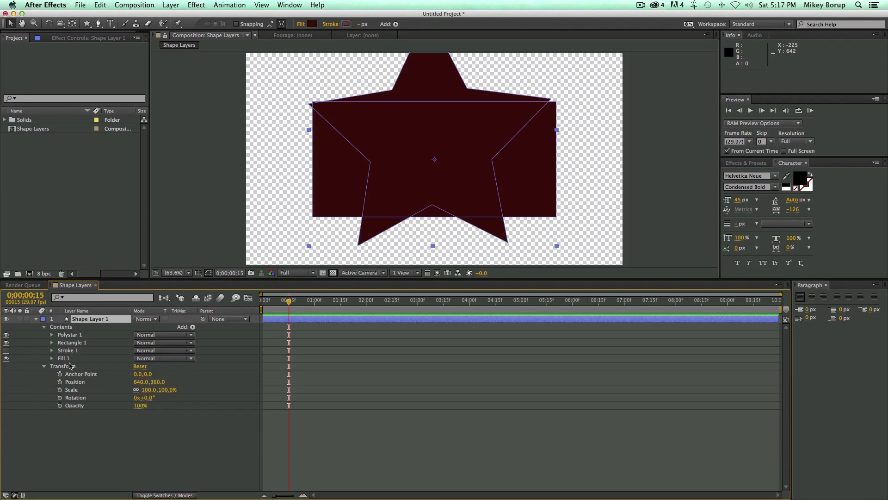
left_click(71, 343)
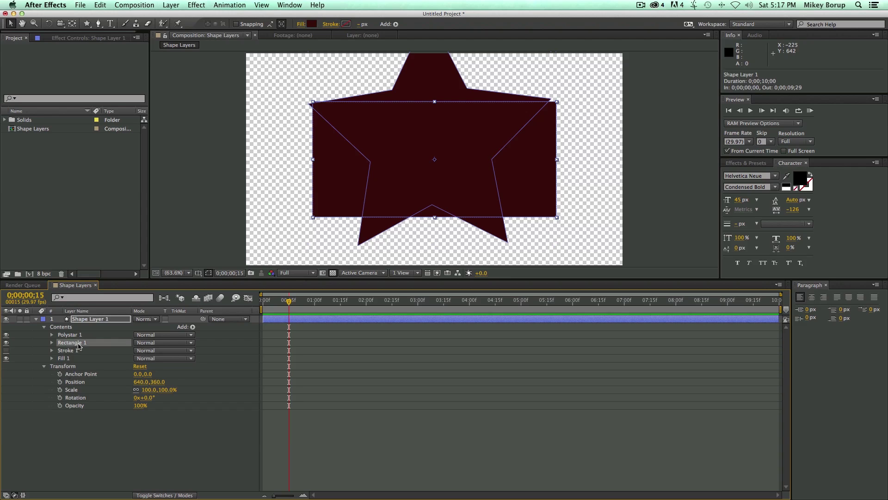
key("Delete")
Step: Scale the Polystar 1 transform to 150% and set its position to 0,0
left_click(52, 334)
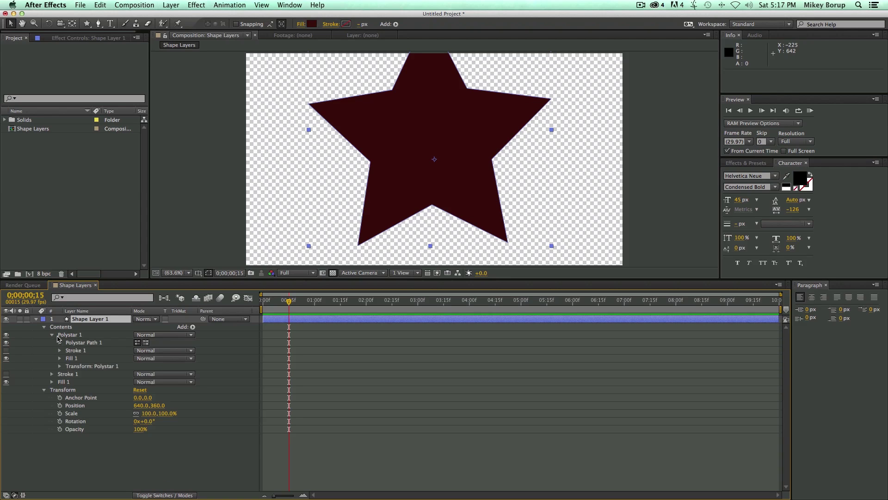
left_click(60, 366)
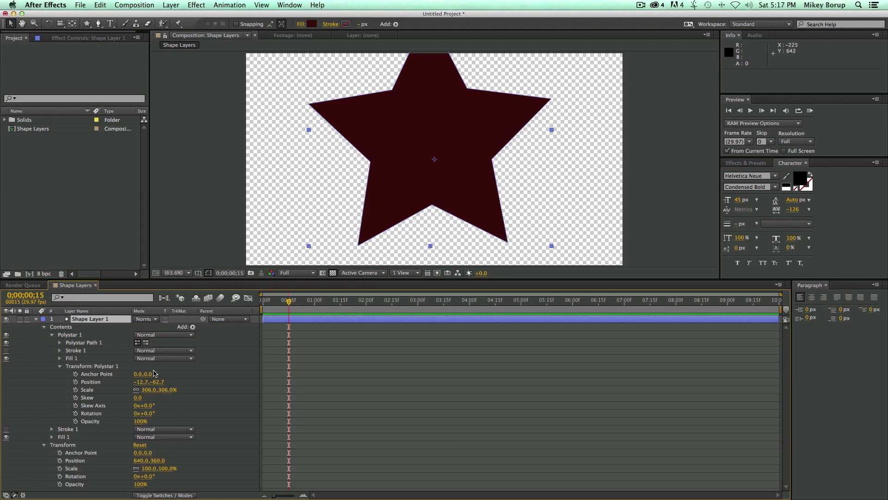
left_click_drag(145, 392, 110, 385)
left_click(140, 382)
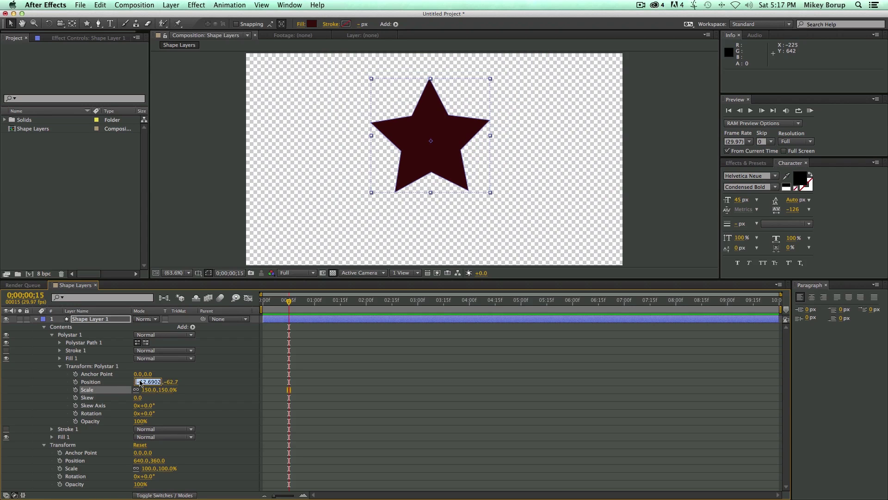
type("10")
key("Return")
left_click_drag(90, 382, 139, 381)
left_click(148, 381)
type("0")
key("Return")
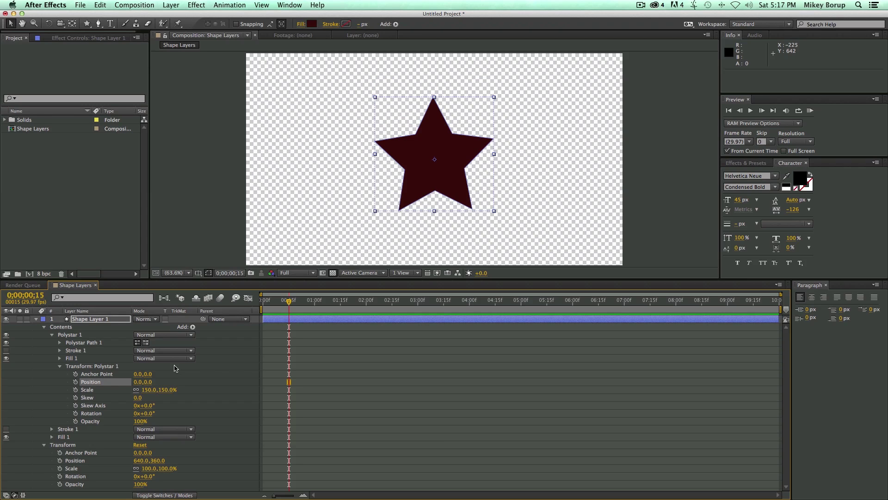
left_click(71, 344)
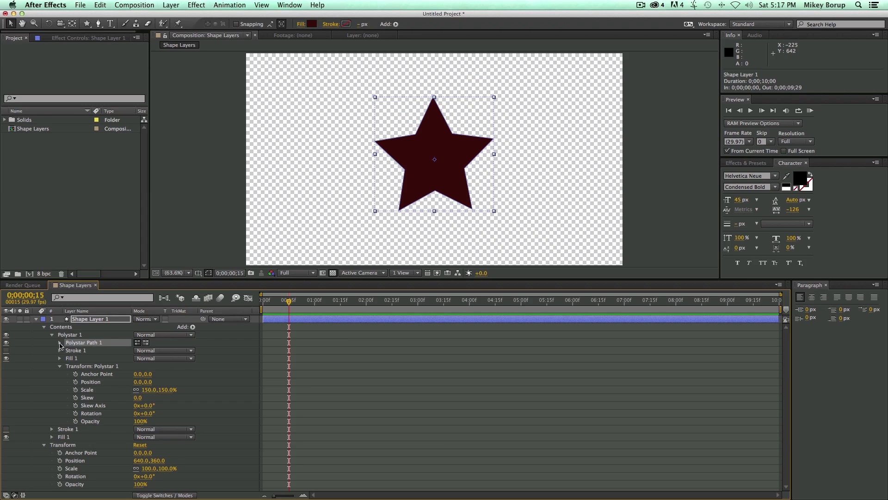
left_click(60, 342)
Step: Switch the Polystar type to Polygon and back to Star, and raise Points to 34
left_click(151, 353)
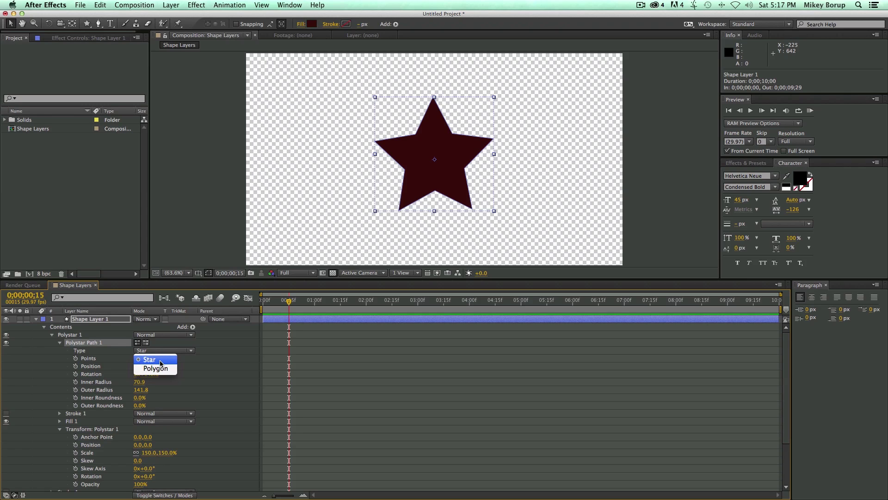
left_click(161, 368)
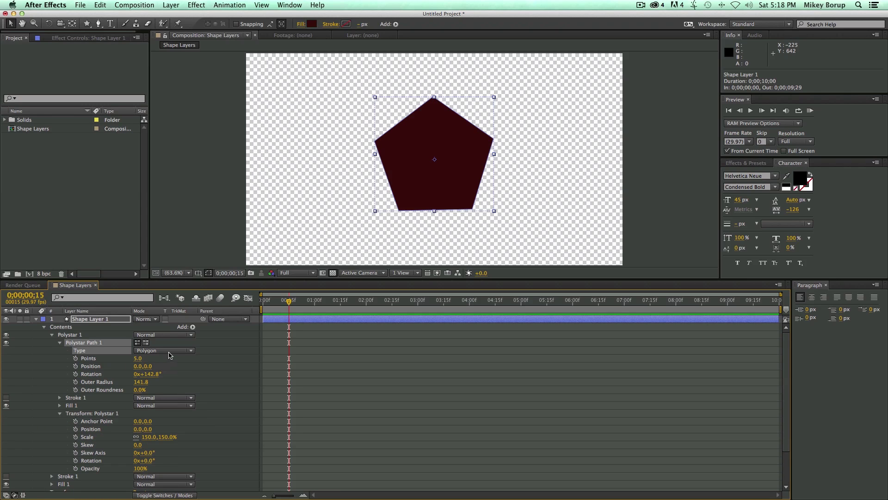
left_click(170, 355)
left_click(167, 359)
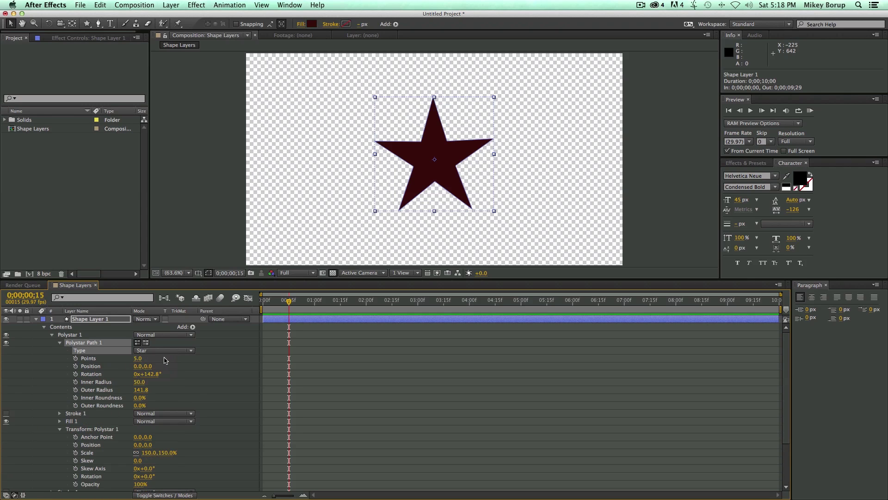
left_click_drag(138, 359, 161, 370)
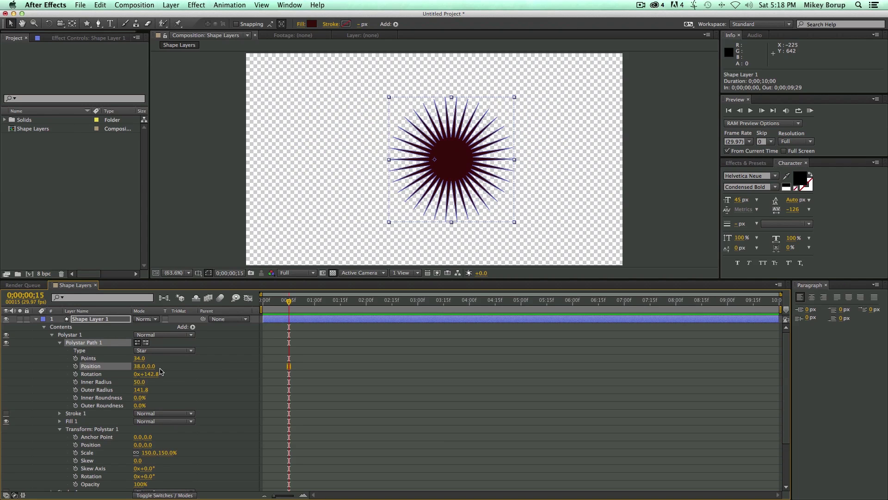
key("super+z")
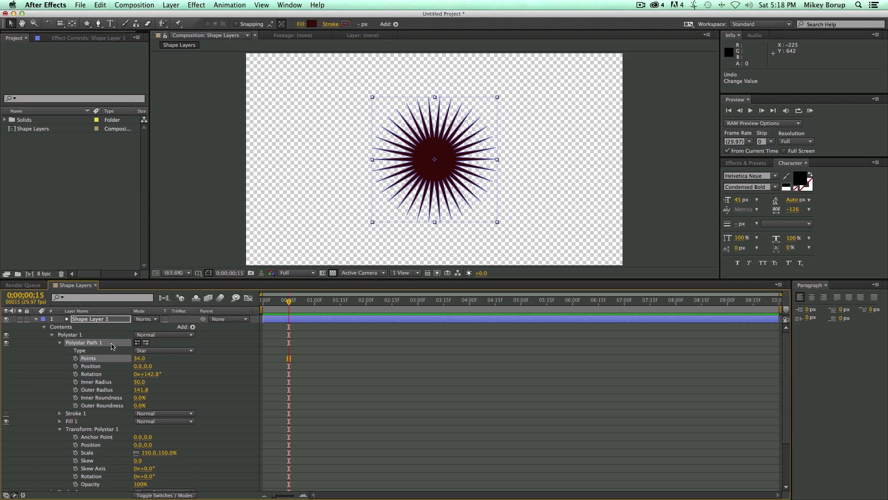
Step: Test the star path's Position and Rotation values by scrubbing them off-centre and back
mouse_move(134, 366)
left_mouse_down()
mouse_move(199, 367)
mouse_move(134, 365)
left_mouse_up()
scroll(85, 409, "down", 1)
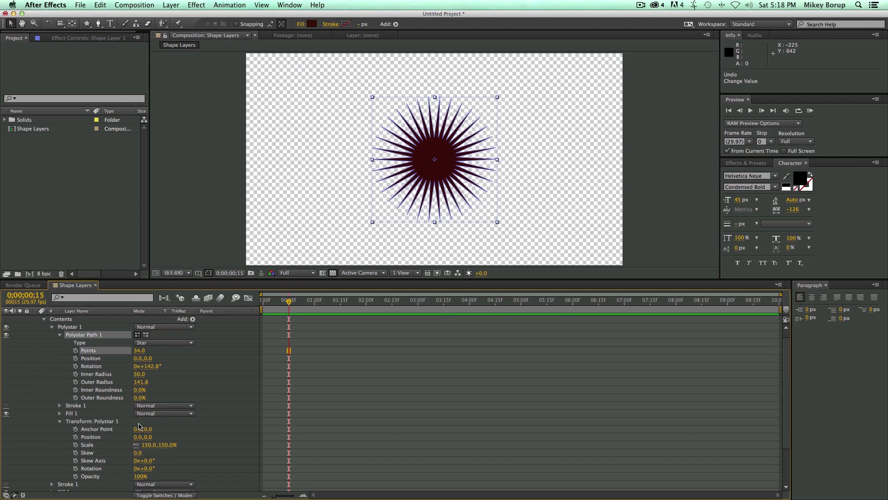
mouse_move(135, 436)
left_mouse_down()
mouse_move(214, 434)
mouse_move(127, 434)
left_mouse_up()
scroll(128, 426, "down", 3)
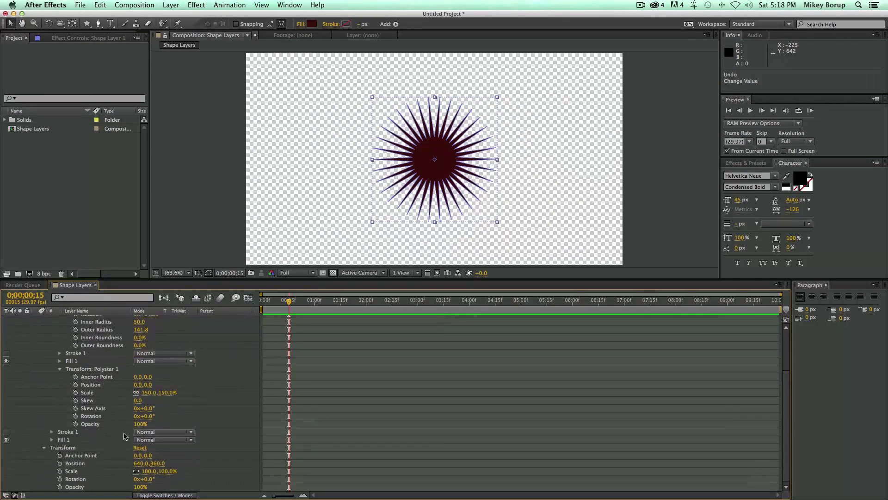
mouse_move(140, 465)
left_mouse_down()
mouse_move(241, 460)
mouse_move(139, 463)
left_mouse_up()
scroll(156, 422, "up", 1)
scroll(156, 423, "up", 3)
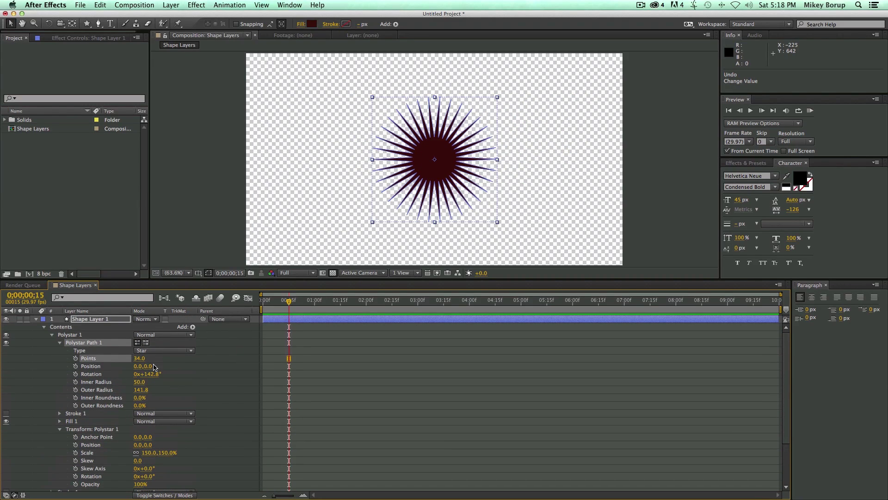
mouse_move(142, 367)
left_mouse_down()
mouse_move(153, 368)
mouse_move(133, 370)
left_mouse_up()
left_click_drag(140, 369, 231, 375)
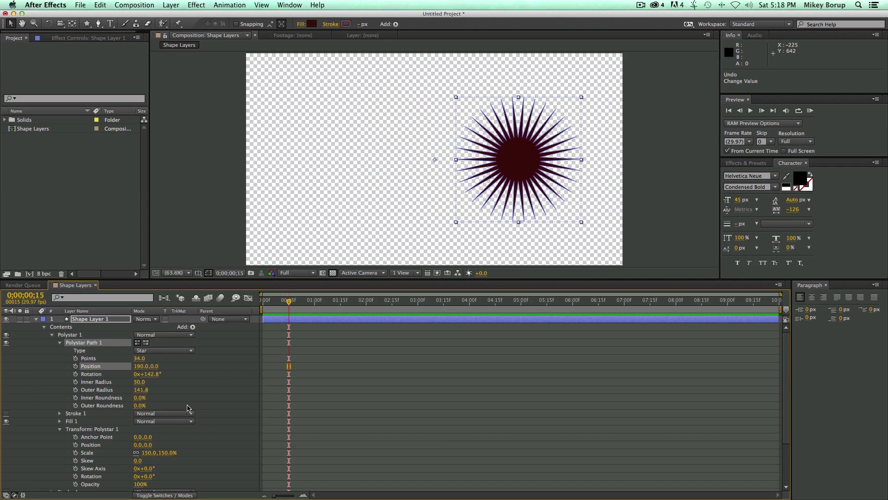
scroll(185, 407, "down", 2)
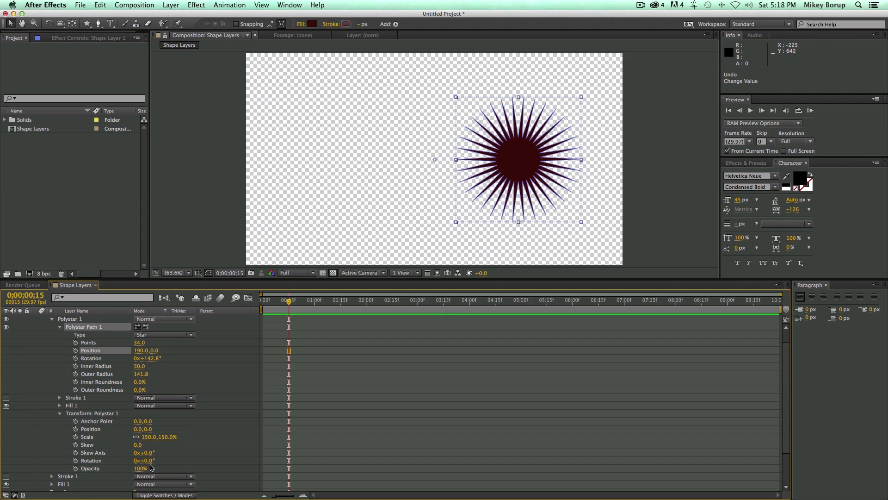
left_click_drag(144, 461, 204, 448)
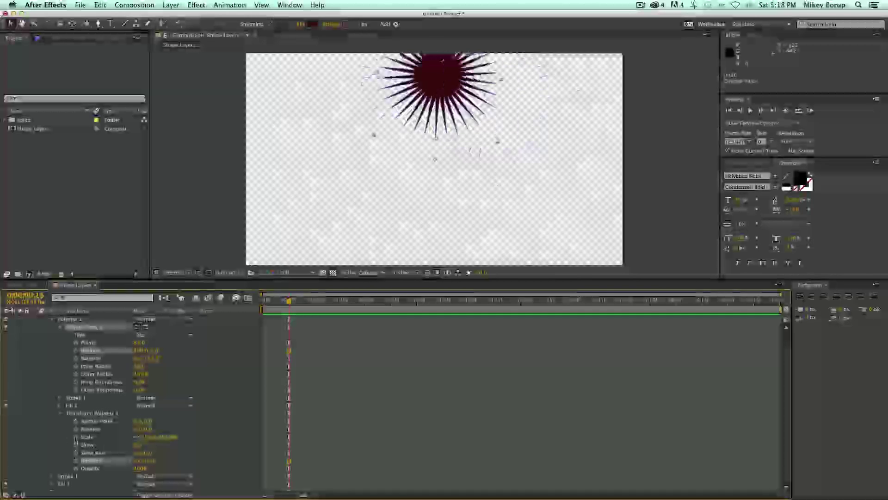
left_click_drag(143, 461, 240, 444)
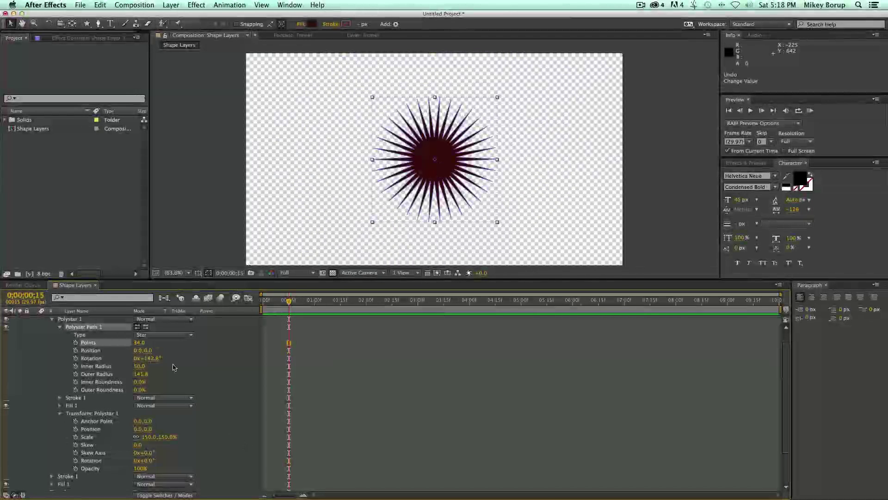
scroll(174, 368, "up", 2)
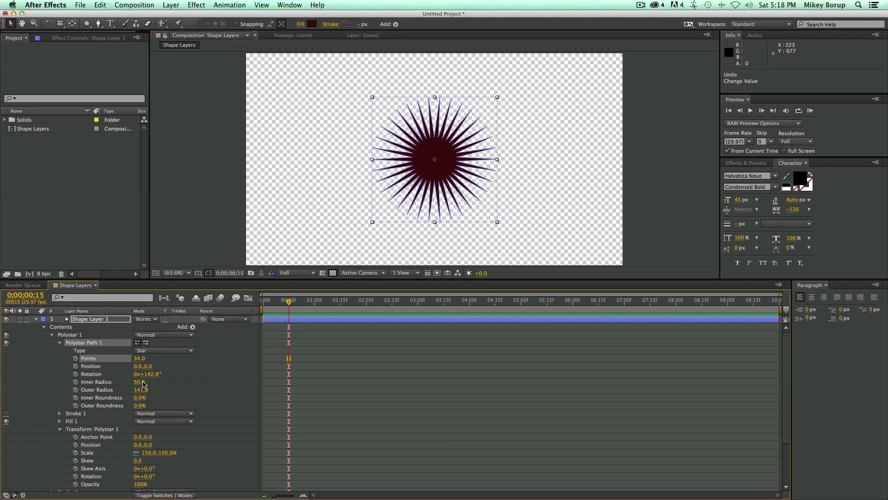
left_click_drag(153, 374, 107, 398)
Step: Undo the rotation tweak and scrub the Polystar transform Scale up to 435%
key("super+z")
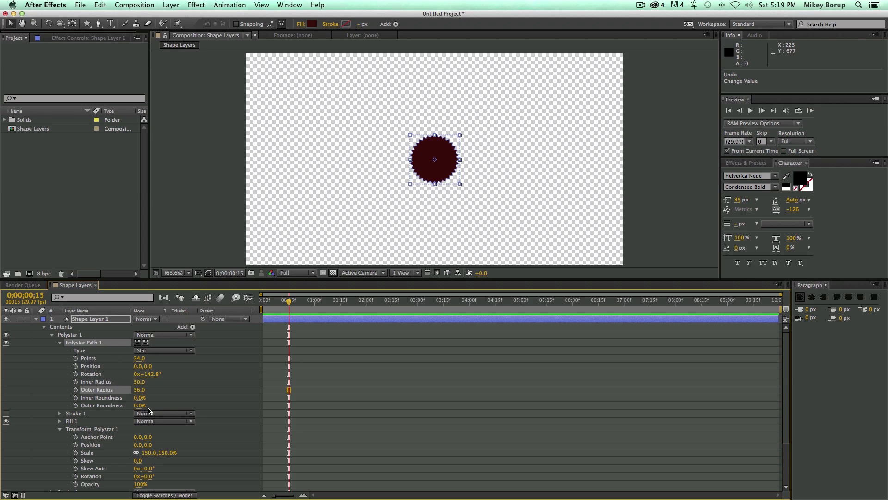
scroll(146, 424, "down", 1)
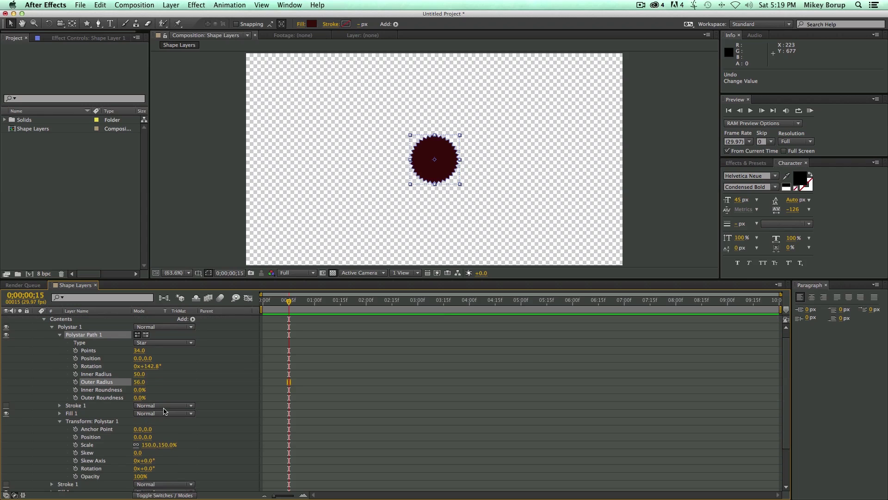
left_click_drag(152, 445, 281, 451)
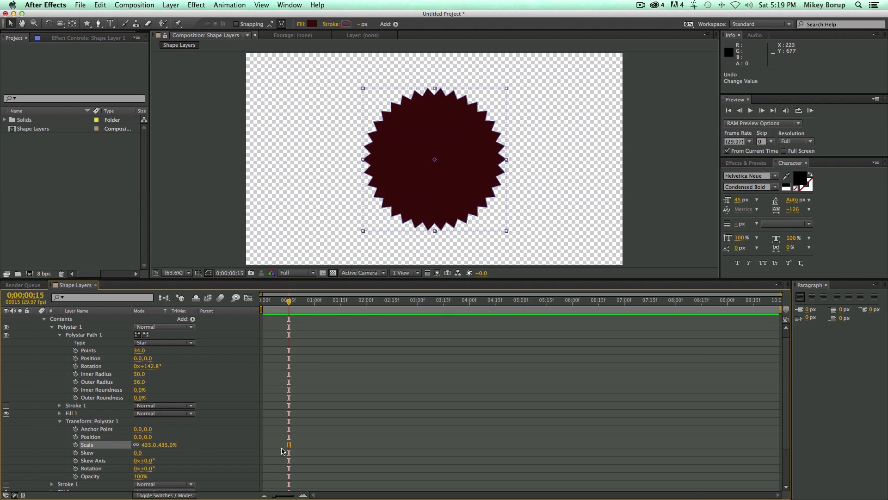
scroll(160, 367, "down", 6)
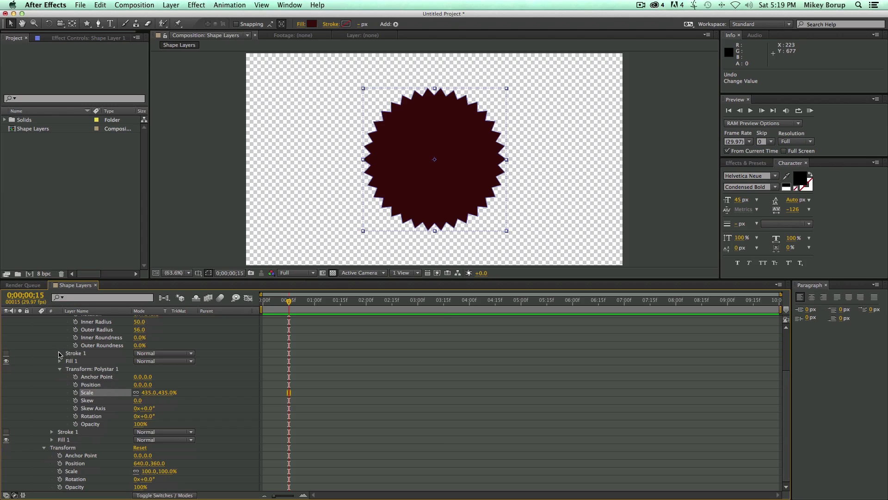
Step: Give the star a light grey fill and turn on a 3 px outline
left_click(60, 363)
left_click(137, 384)
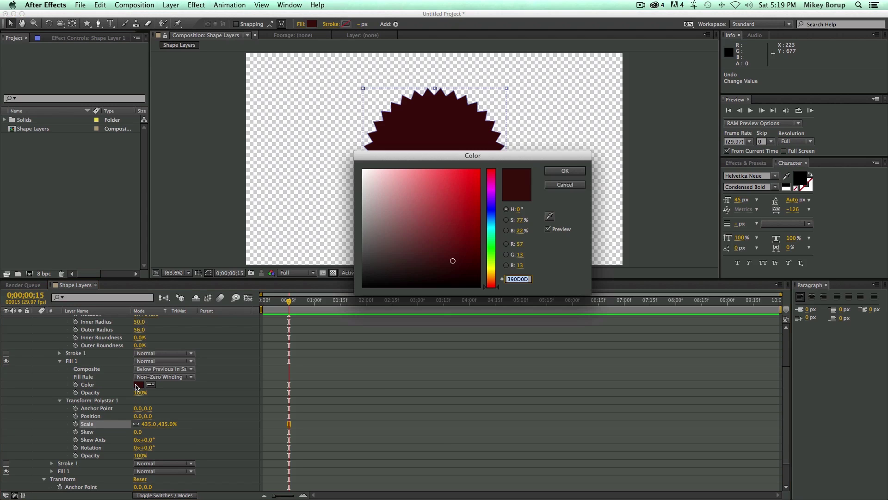
left_click_drag(440, 236, 395, 194)
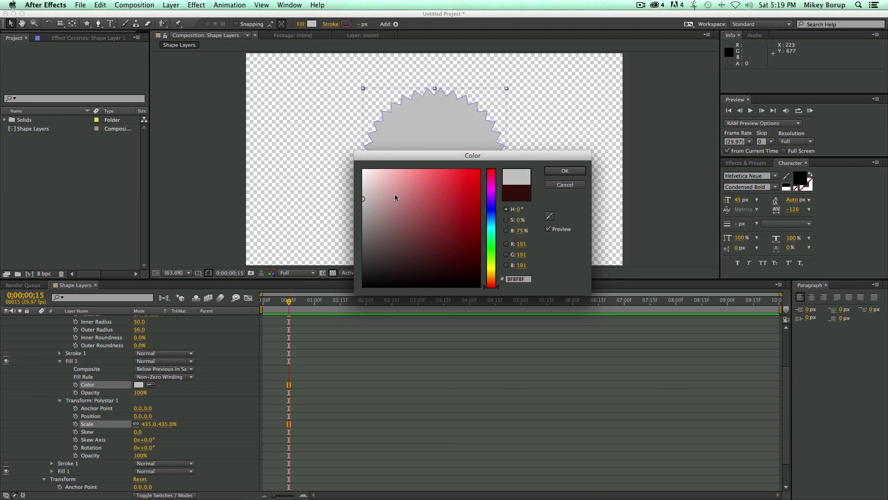
key("Return")
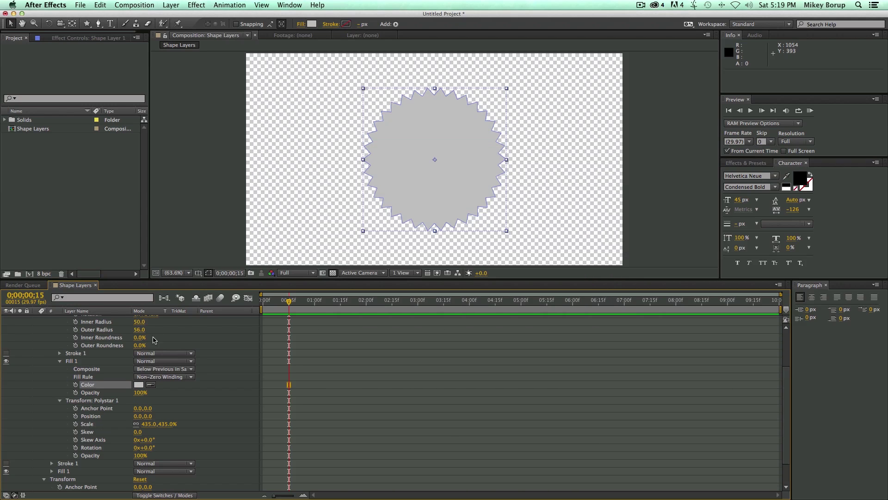
left_click(7, 355)
left_click(60, 354)
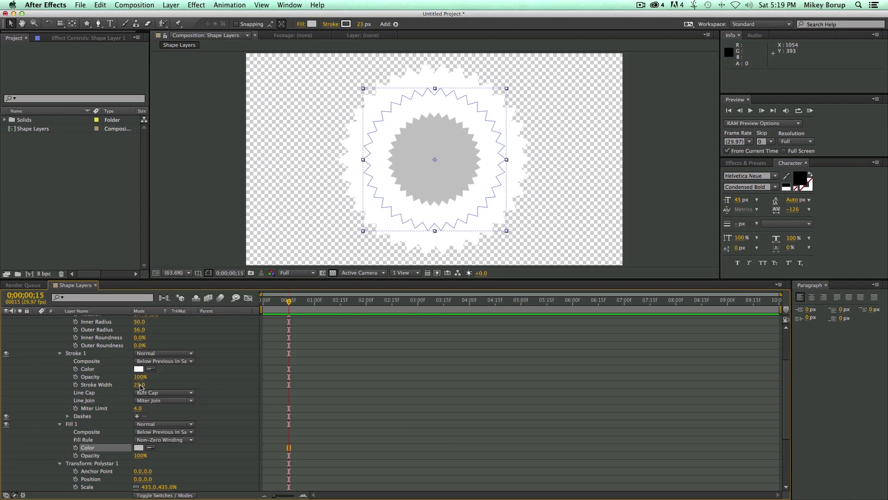
left_click_drag(140, 387, 113, 386)
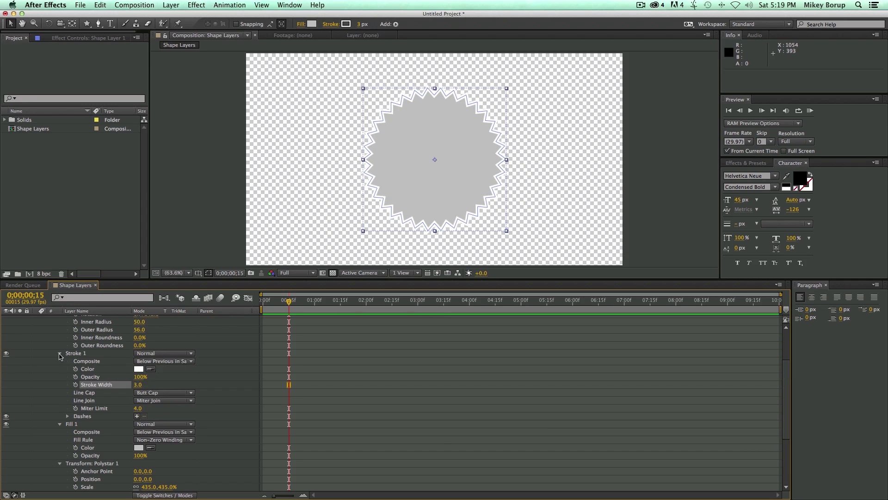
left_click(60, 354)
left_click(60, 361)
left_click(382, 237)
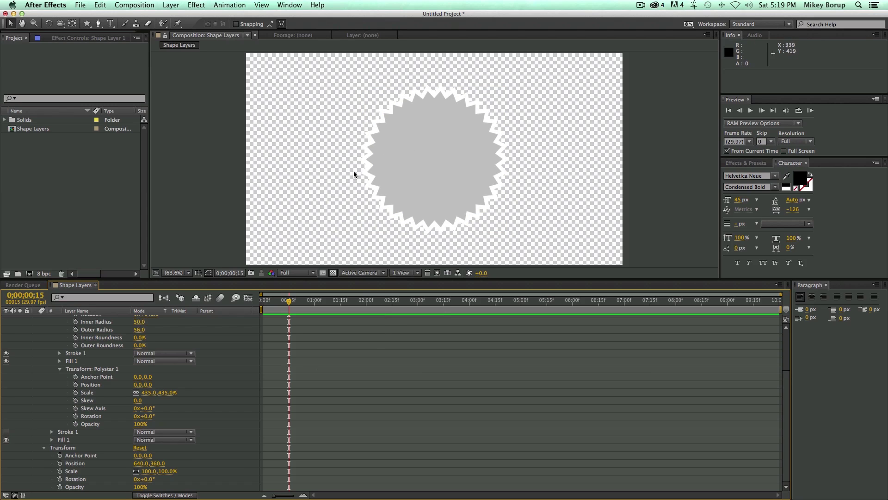
Step: Set the Polystar path's Outer Roundness to 73% and collapse Polystar 1
scroll(322, 421, "up", 3)
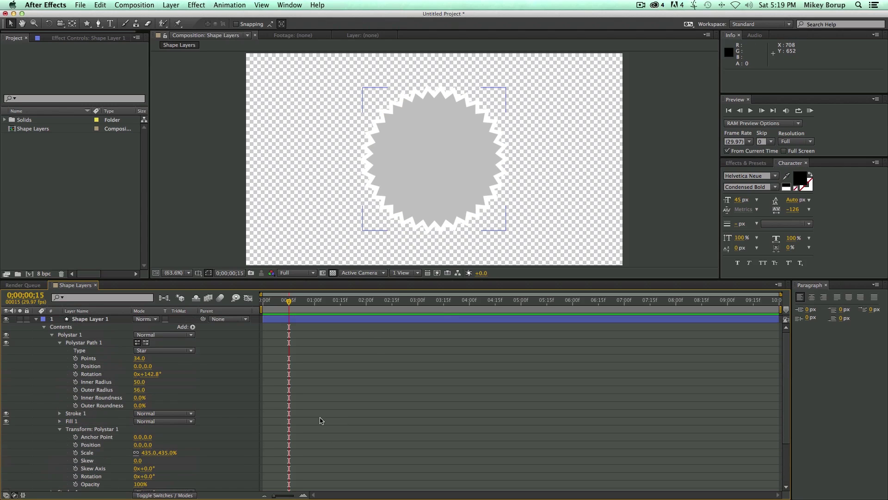
left_click(140, 360)
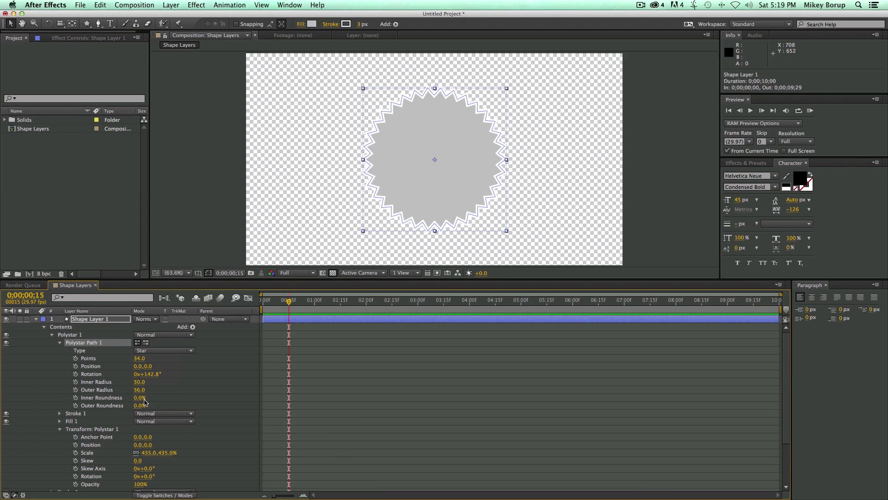
left_click_drag(141, 408, 188, 419)
left_click(356, 402)
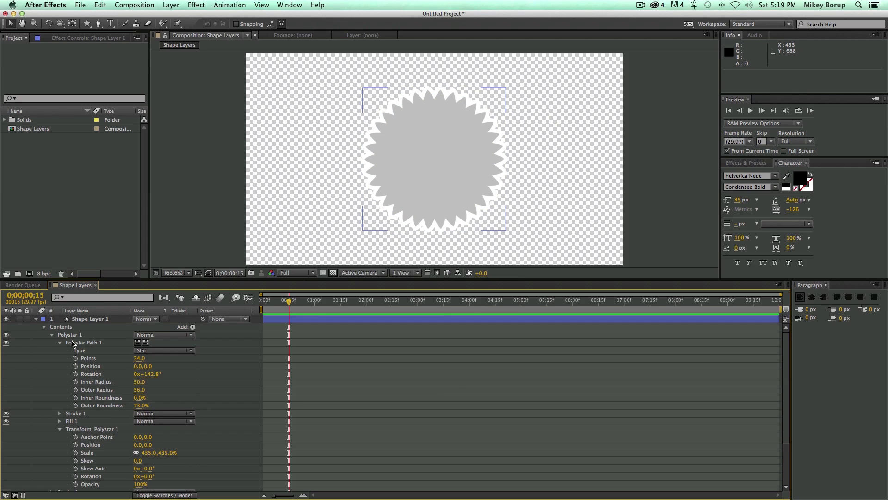
left_click(52, 335)
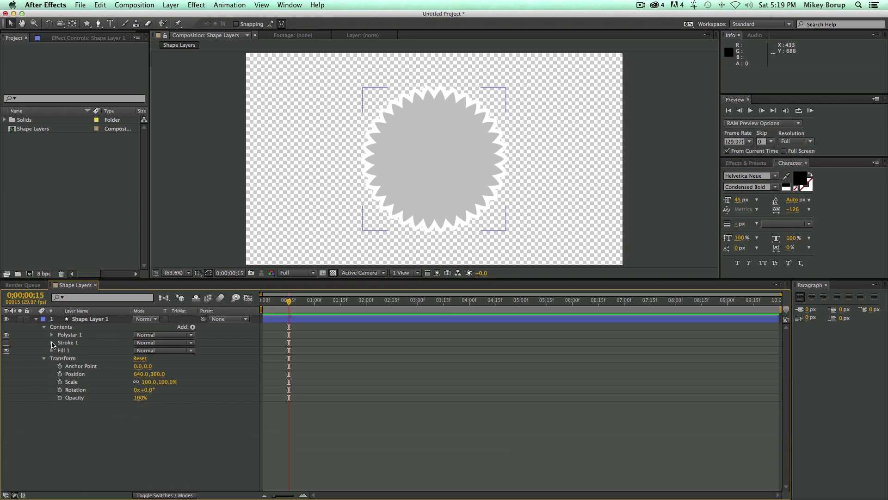
Step: Draw a rounded rectangle inside the grey starburst with the Rounded Rectangle Tool
left_click(51, 350)
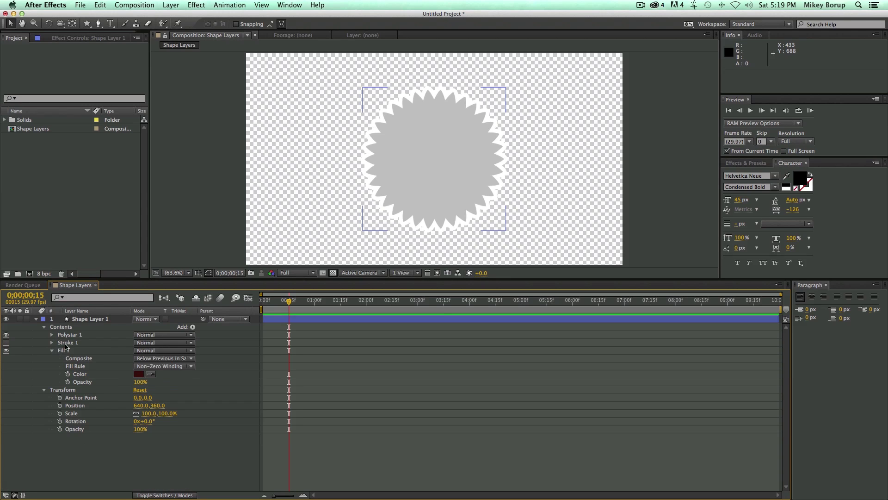
left_click(51, 350)
left_click(70, 337)
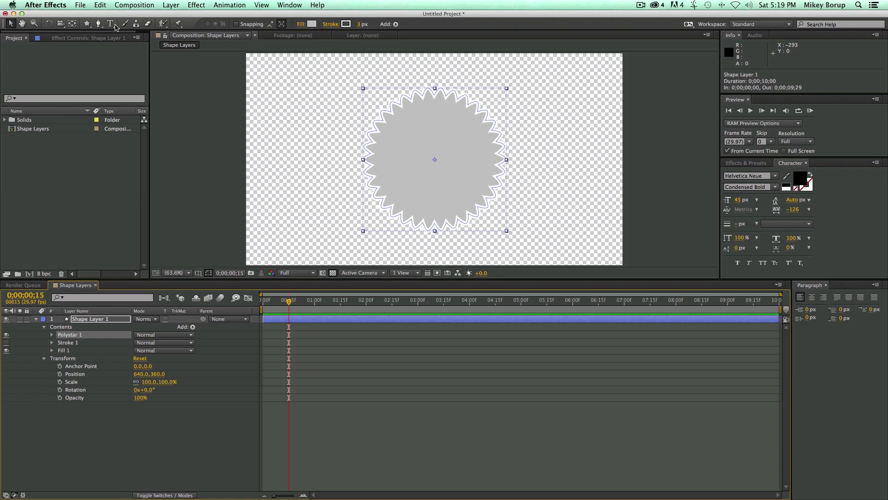
left_click(87, 24)
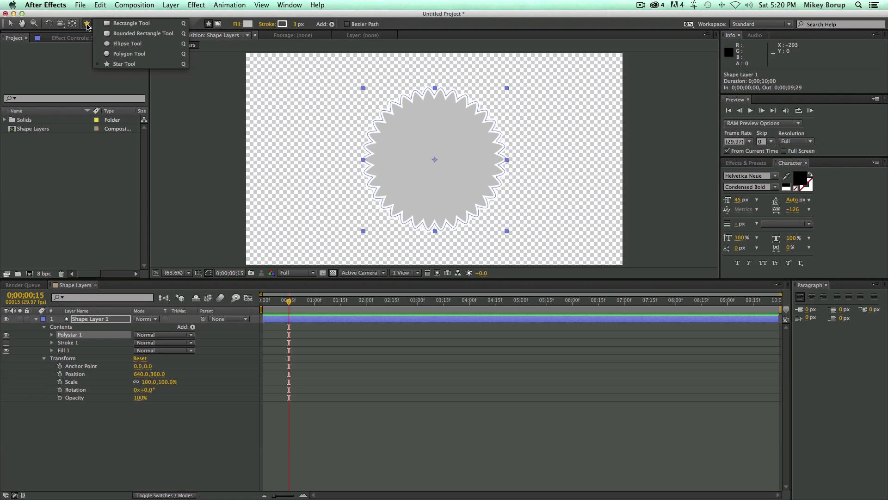
left_click(140, 34)
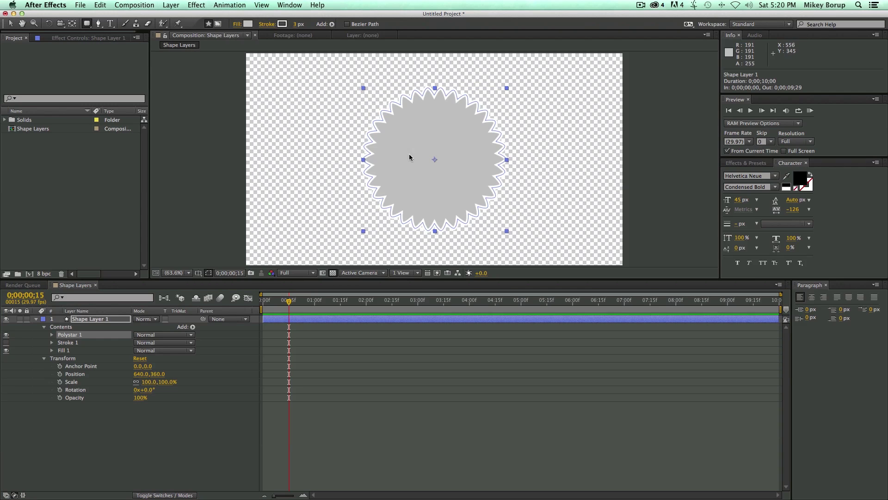
mouse_move(392, 144)
left_mouse_down()
mouse_move(444, 182)
mouse_move(487, 191)
mouse_move(482, 184)
left_mouse_up()
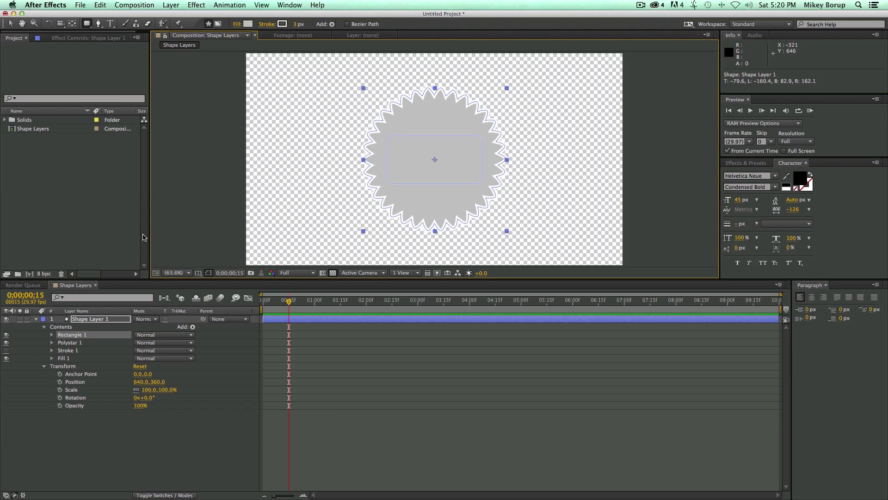
Step: Set Rectangle 1's fill colour to red and collapse the rectangle group
left_click(52, 335)
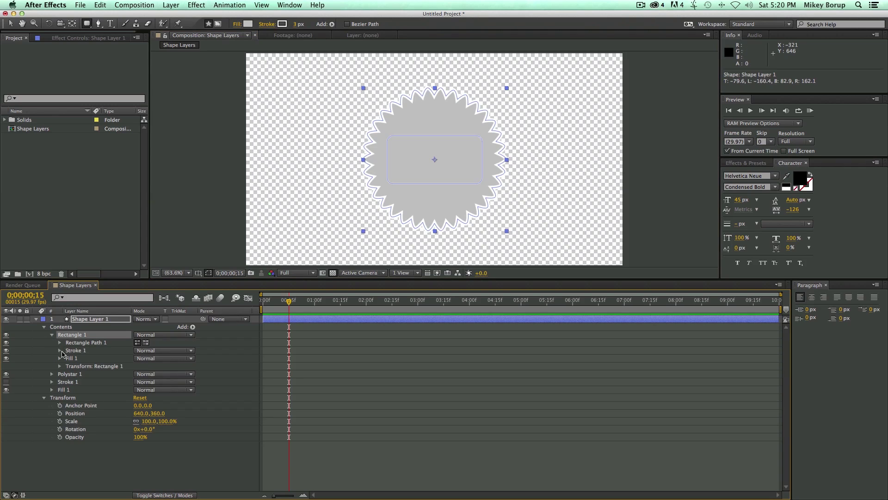
left_click(60, 358)
left_click(138, 382)
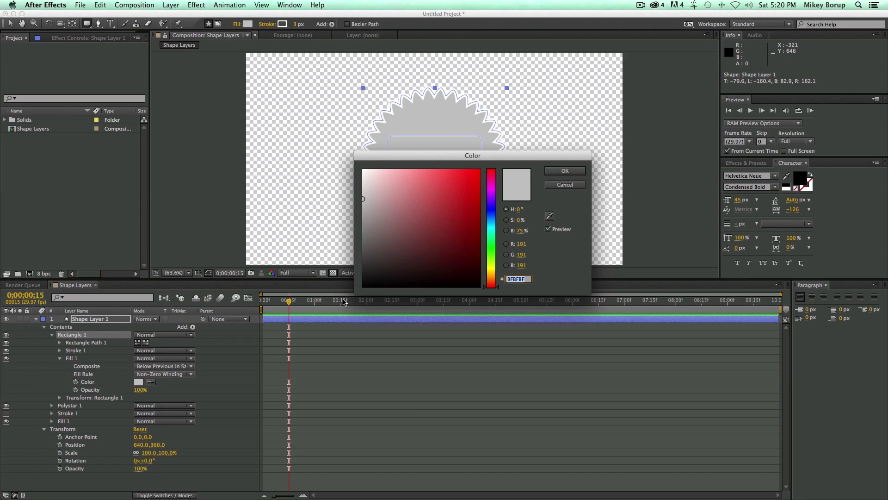
left_click(411, 236)
left_click_drag(426, 232, 446, 213)
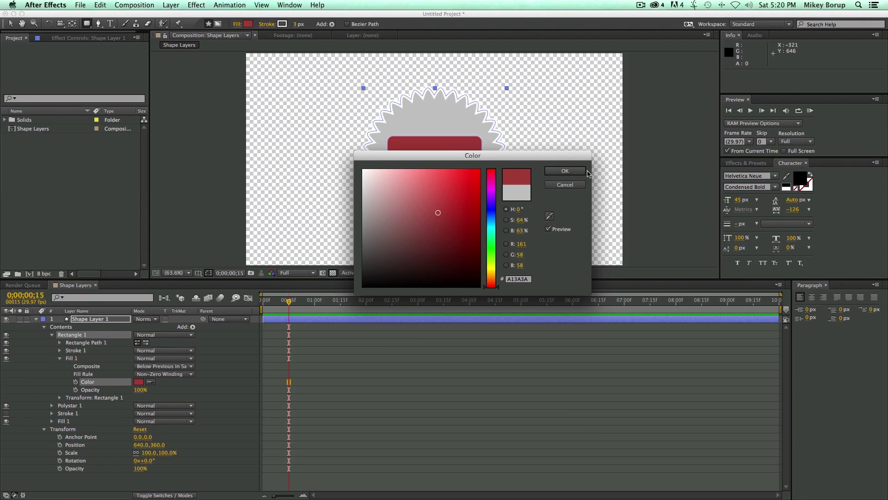
left_click(557, 171)
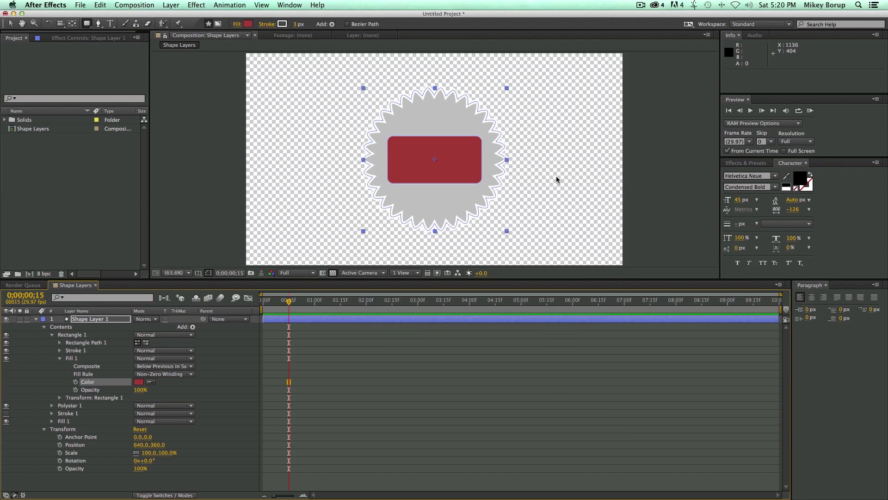
left_click(60, 359)
left_click(54, 335)
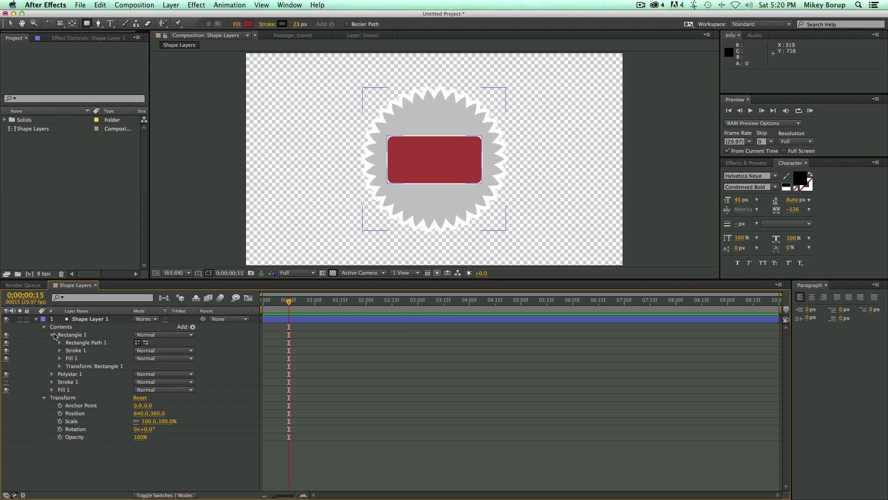
left_click(52, 335)
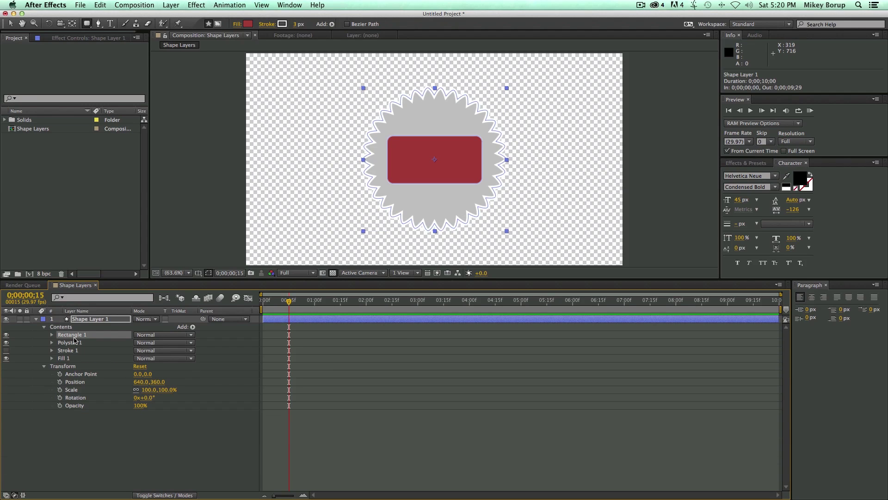
left_click(69, 343)
left_click(70, 336)
left_click(69, 343)
left_click(69, 335)
left_click(64, 328)
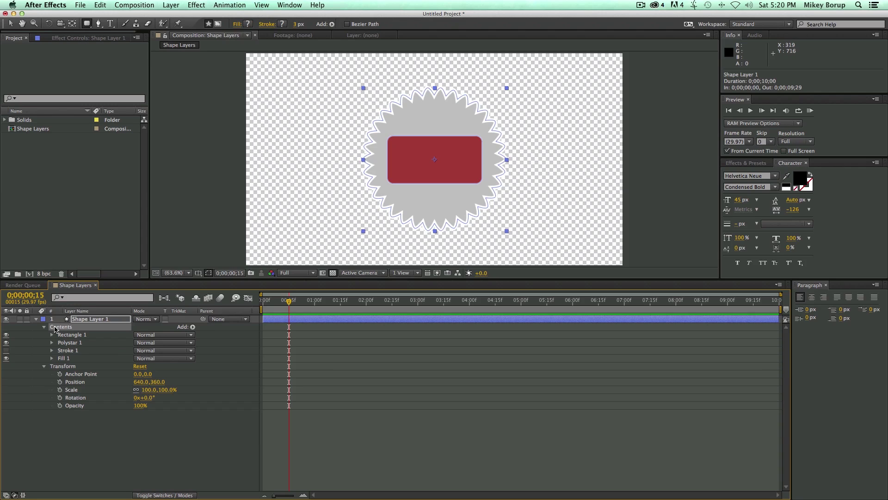
Step: Add an empty Group 1 and move Rectangle 1 and Polystar 1 into it
left_click(193, 327)
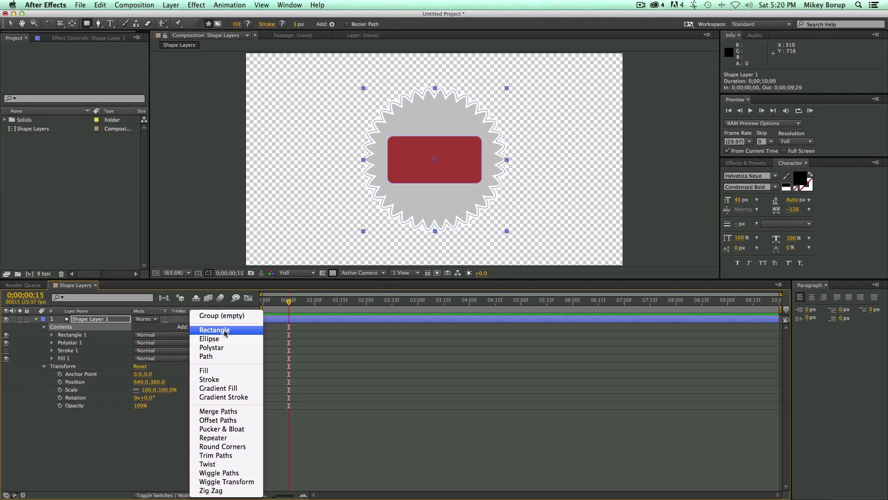
left_click(218, 316)
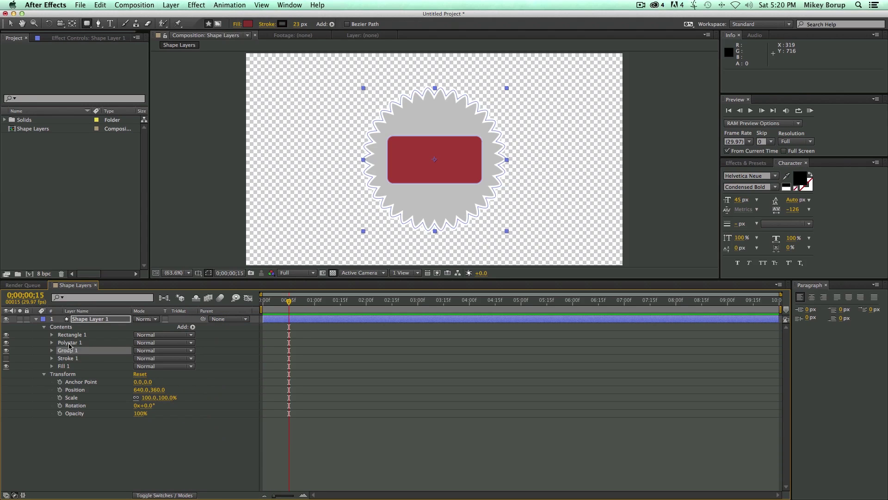
left_click(69, 343)
left_click(72, 335, "shift")
left_click_drag(72, 336, 69, 352)
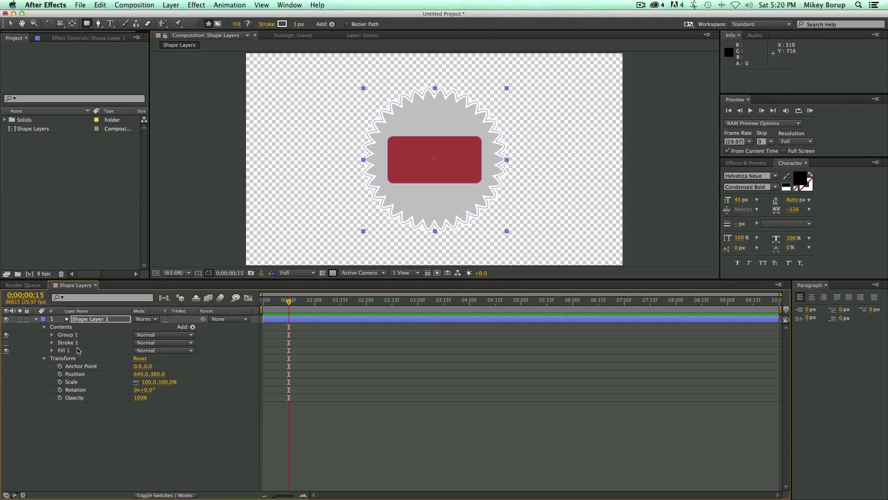
Step: Delete the layer-level Fill 1 and Stroke 1, then toggle Group 1's visibility to check it
left_click(65, 351)
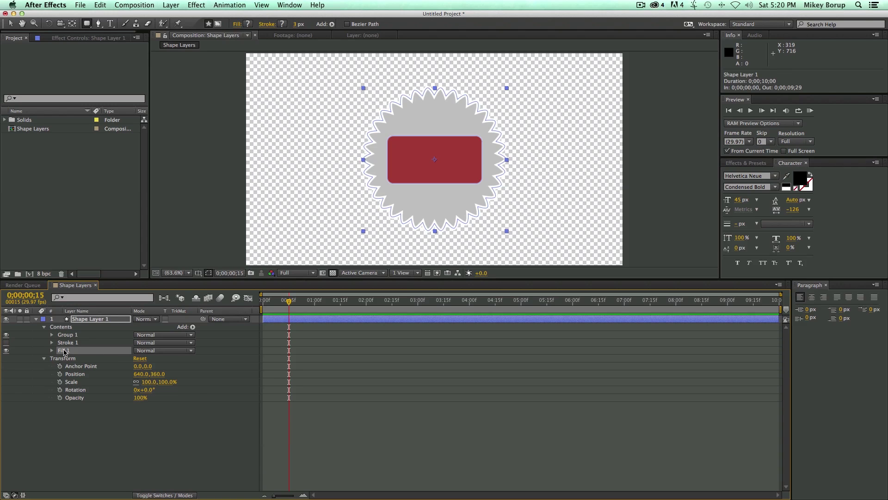
key("Delete")
left_click(67, 342)
key("Delete")
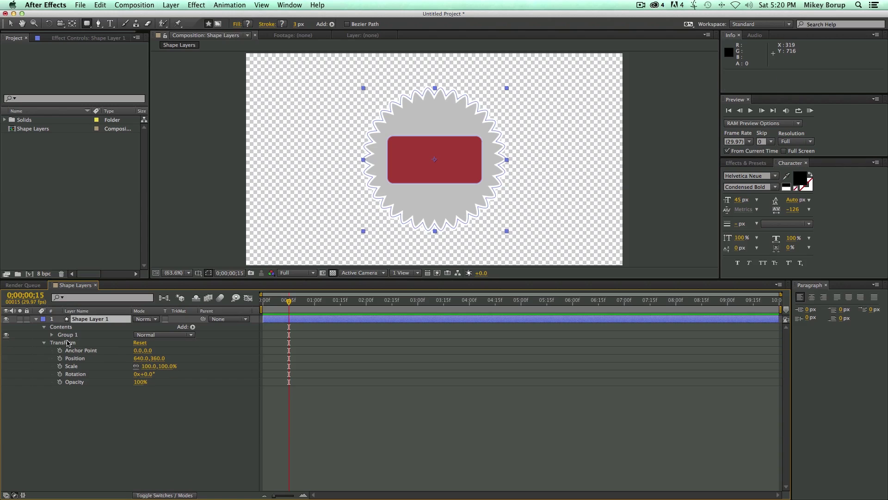
left_click(68, 335)
left_click(6, 334)
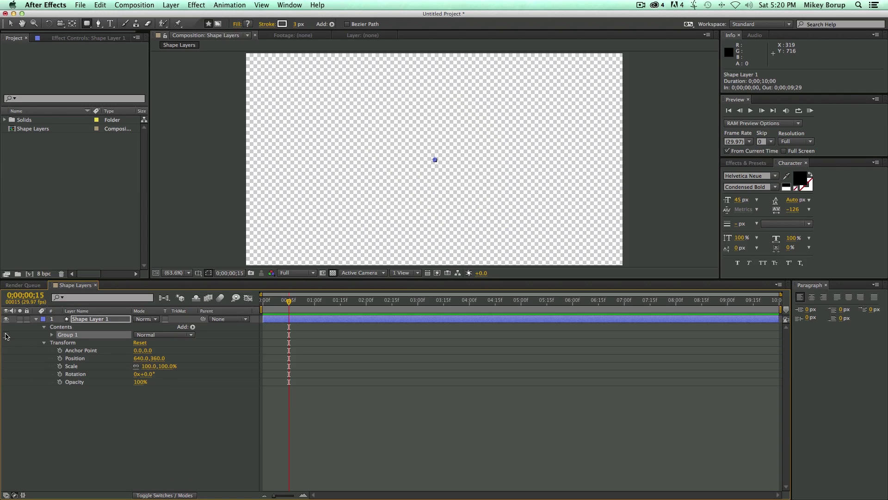
left_click(6, 335)
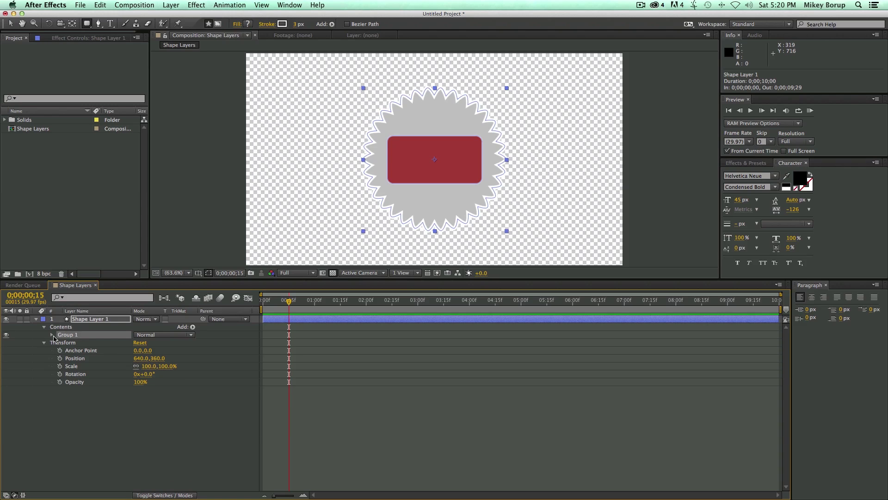
left_click(6, 335)
left_click(6, 335)
left_click(194, 327)
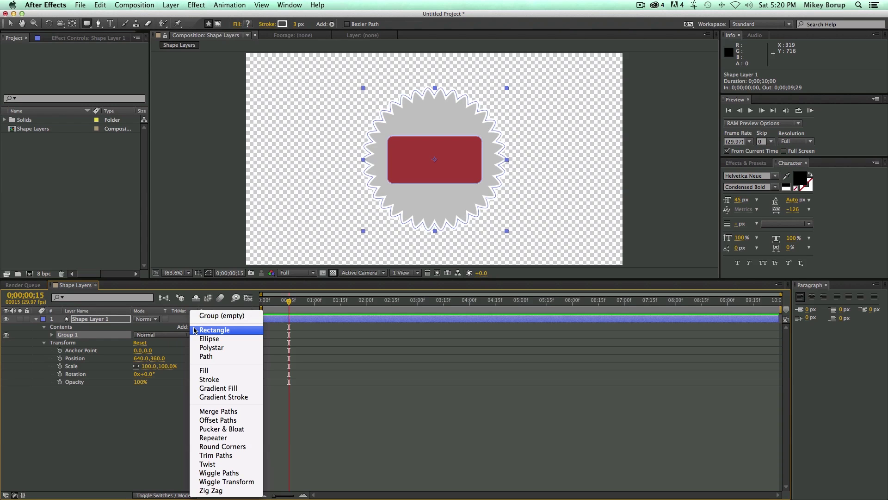
Step: Add a very wide stroke inside Group 1
left_click(216, 379)
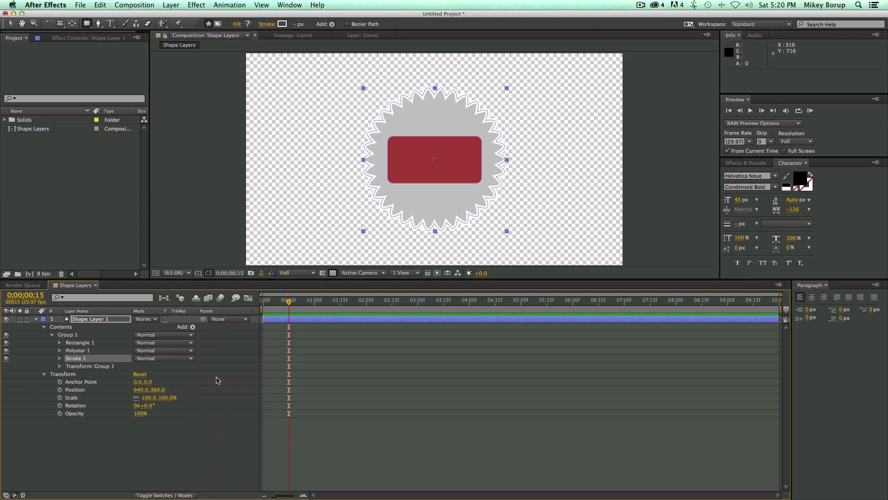
left_click(60, 358)
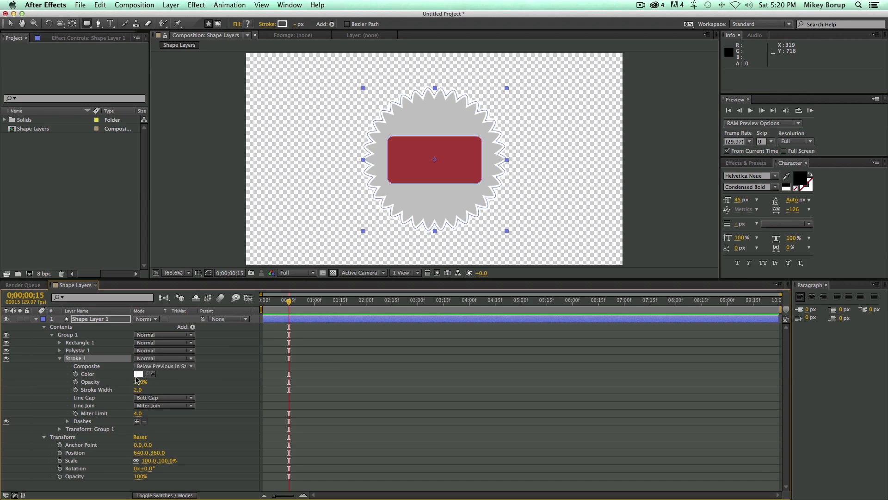
mouse_move(139, 391)
left_mouse_down()
mouse_move(301, 405)
mouse_move(112, 393)
mouse_move(176, 389)
left_mouse_up()
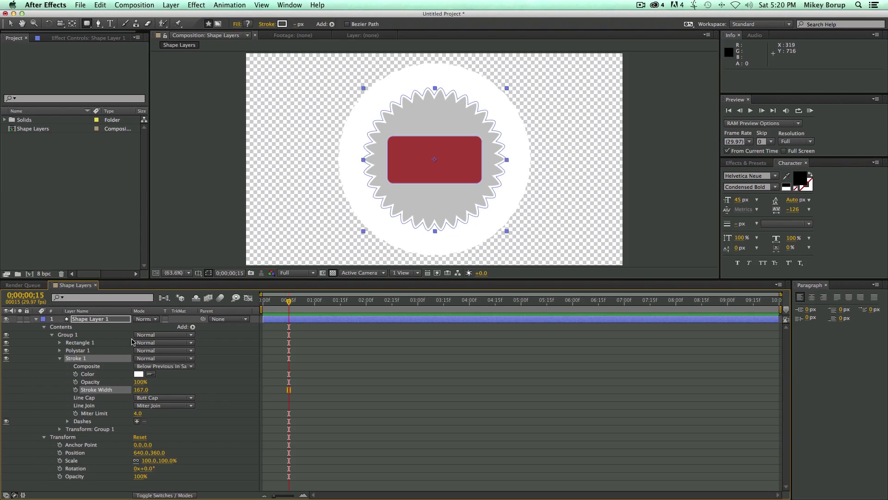
left_click(52, 335)
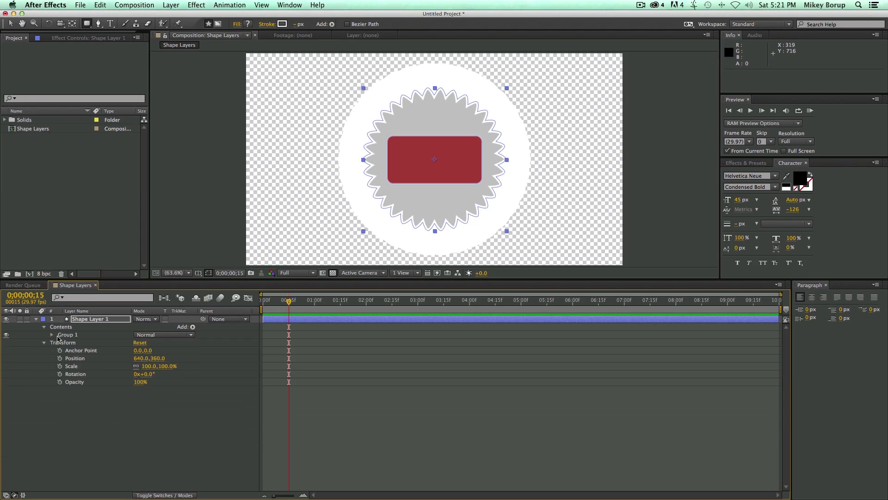
left_click(52, 335)
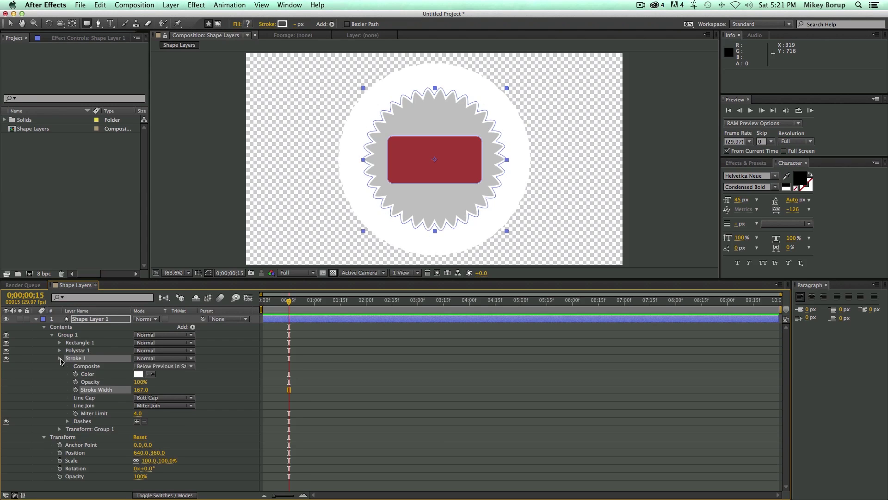
left_click(60, 359)
Step: Reposition the red rectangle over the starburst, then select Group 1 and the shape layer
left_click(78, 350)
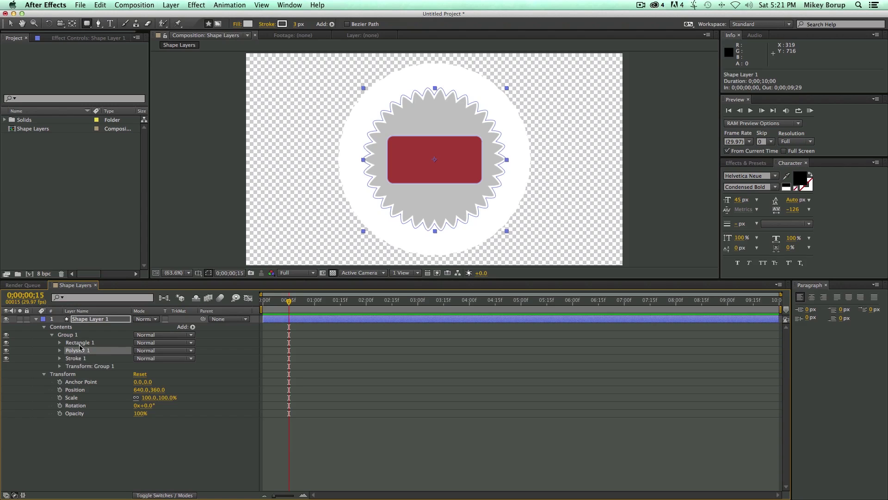
left_click(78, 343)
left_click(60, 343)
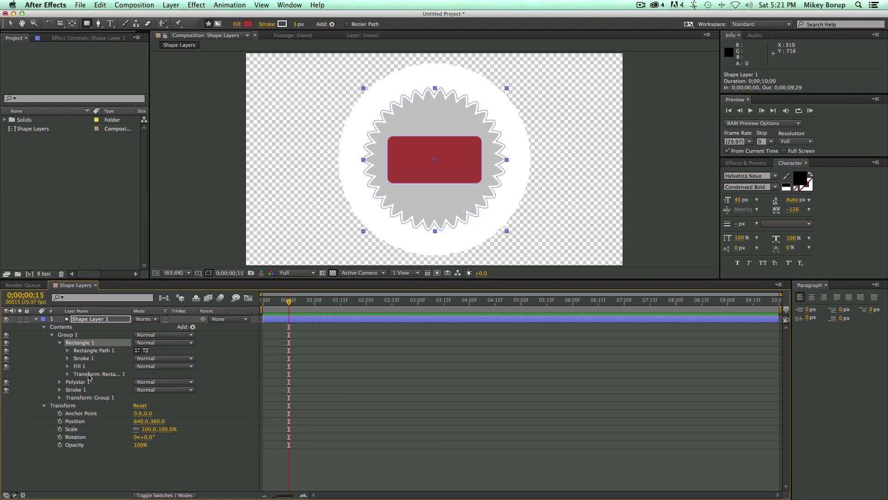
left_click(89, 375)
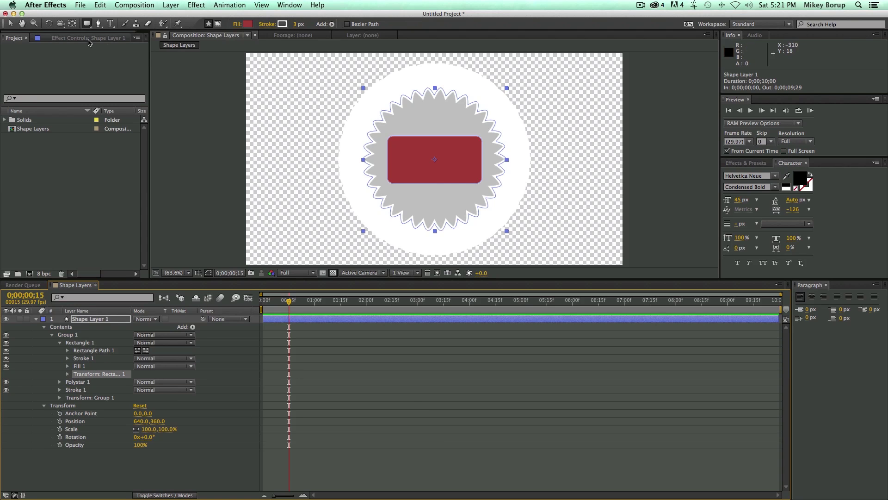
left_click(10, 23)
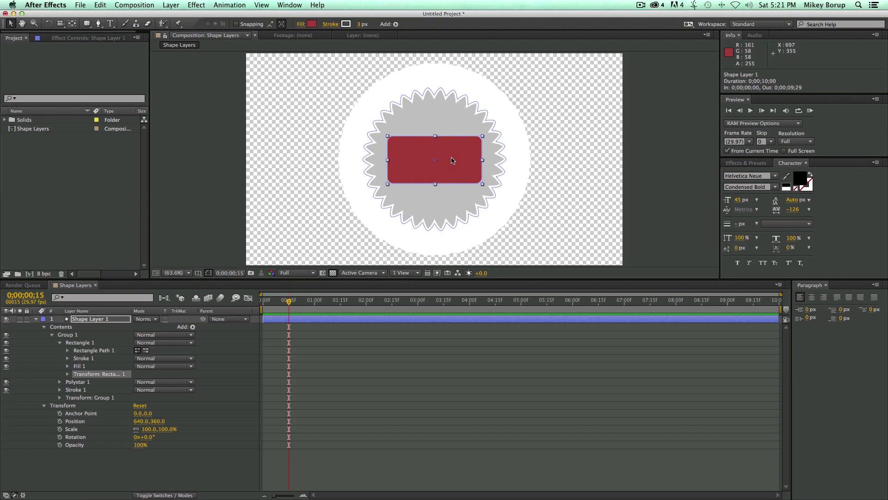
mouse_move(452, 161)
left_mouse_down()
mouse_move(549, 166)
mouse_move(560, 236)
mouse_move(351, 154)
mouse_move(308, 110)
mouse_move(513, 117)
mouse_move(467, 156)
mouse_move(357, 124)
mouse_move(533, 135)
mouse_move(549, 167)
mouse_move(422, 145)
mouse_move(419, 113)
mouse_move(469, 93)
mouse_move(555, 118)
mouse_move(483, 214)
mouse_move(442, 155)
mouse_move(448, 151)
left_mouse_up()
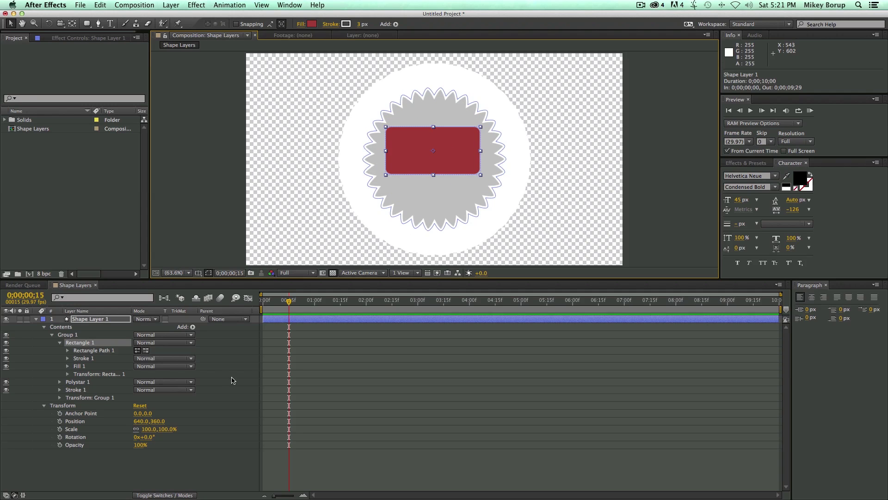
left_click(67, 335)
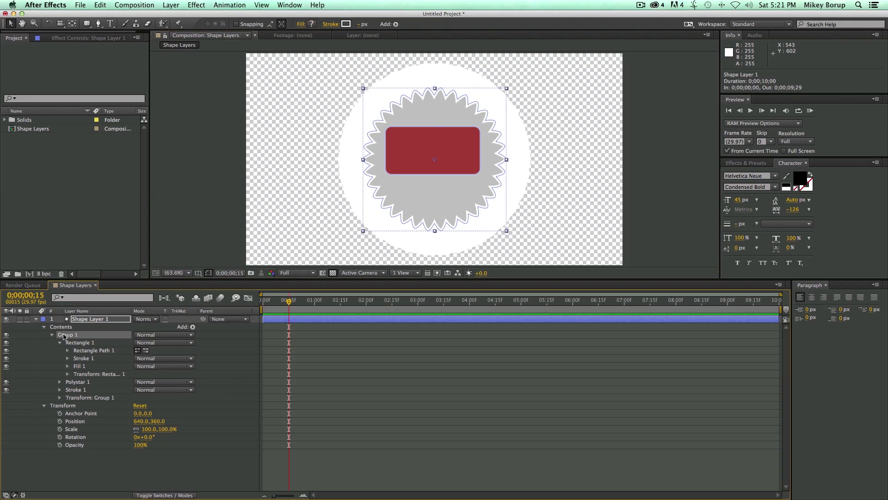
left_click(305, 321)
Step: Delete the old shape layer and draw a new rounded rectangle at the composition centre
key("Delete")
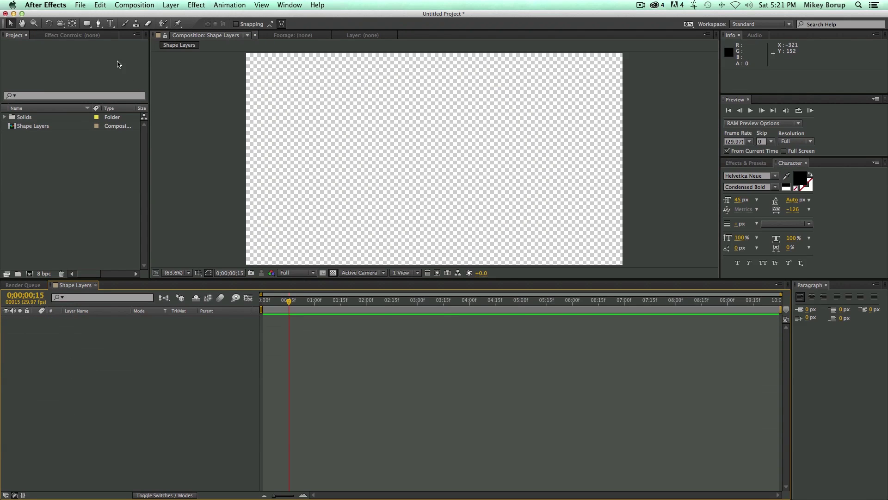
left_click(87, 23)
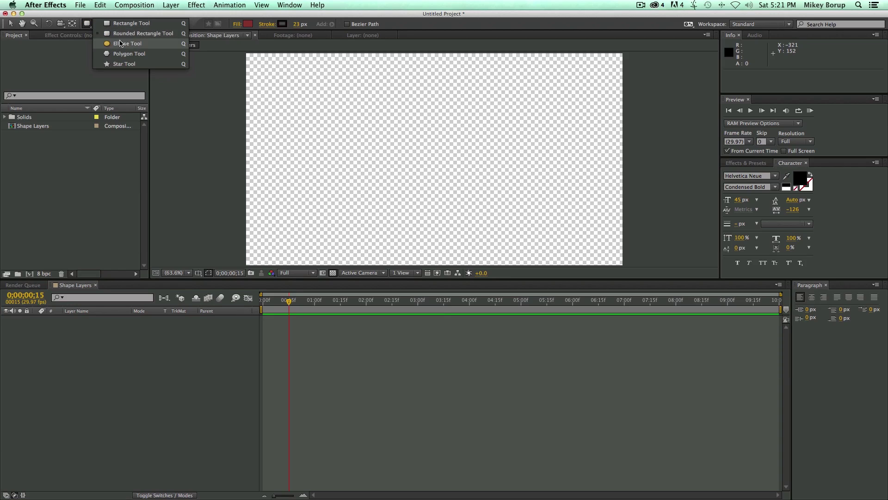
left_click(139, 33)
mouse_move(371, 146)
left_mouse_down()
mouse_move(439, 182)
mouse_move(470, 184)
left_mouse_up()
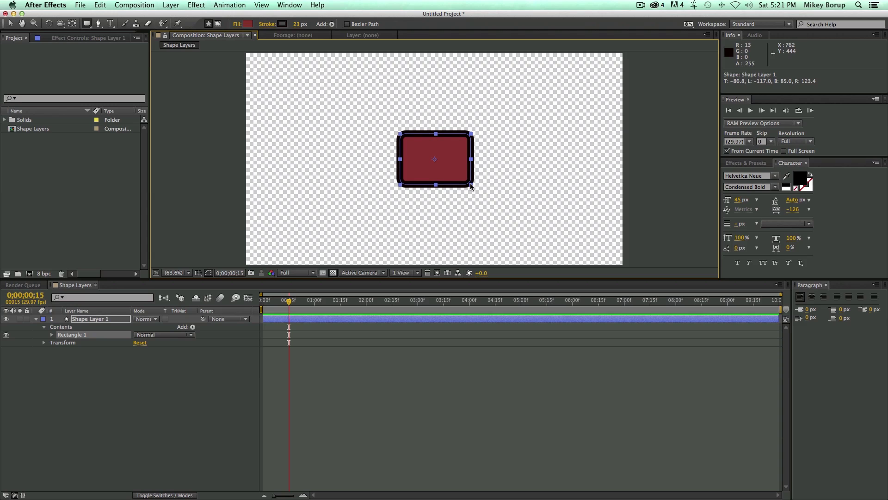
left_click_drag(470, 183, 470, 183)
Step: Set Rectangle 1's stroke width to 3 px, collapse it, and bring up the Add operator list
left_click(53, 335)
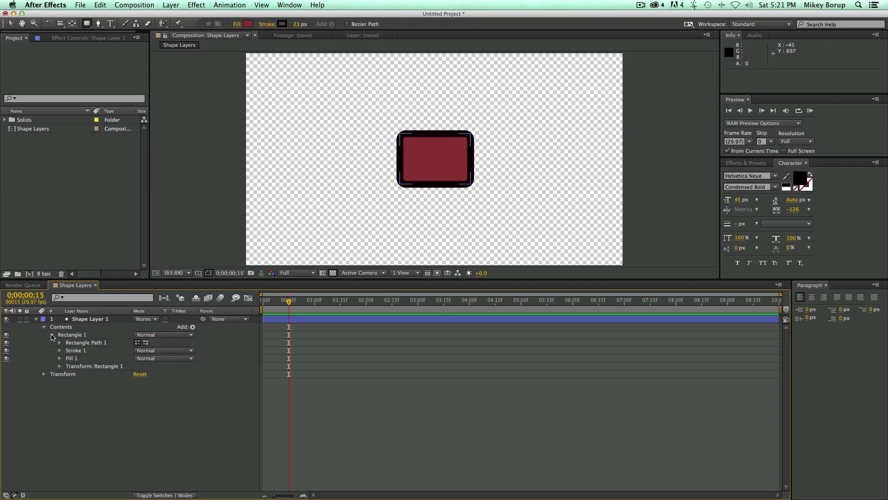
left_click(59, 351)
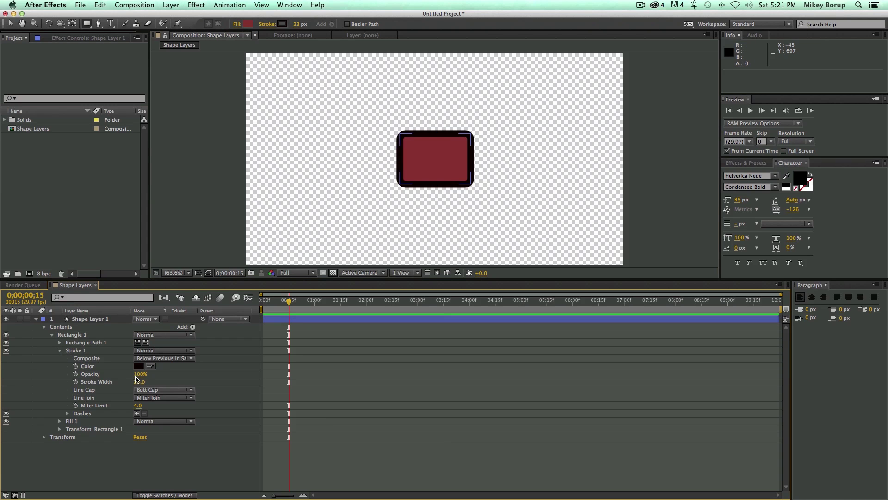
left_click_drag(137, 379, 128, 380)
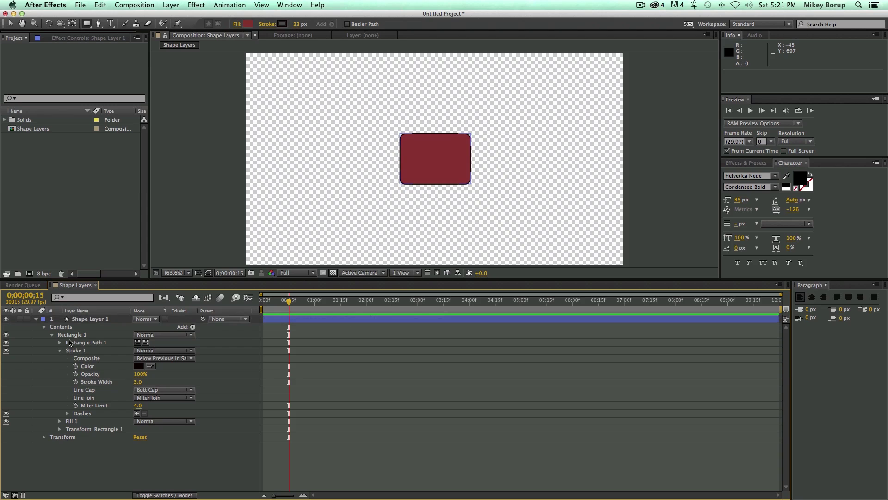
left_click(60, 351)
left_click(52, 335)
left_click(71, 335)
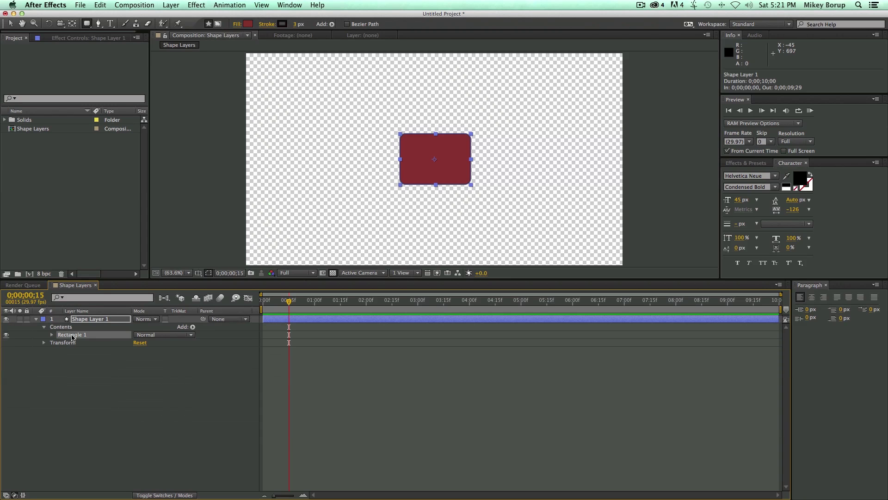
left_click(192, 327)
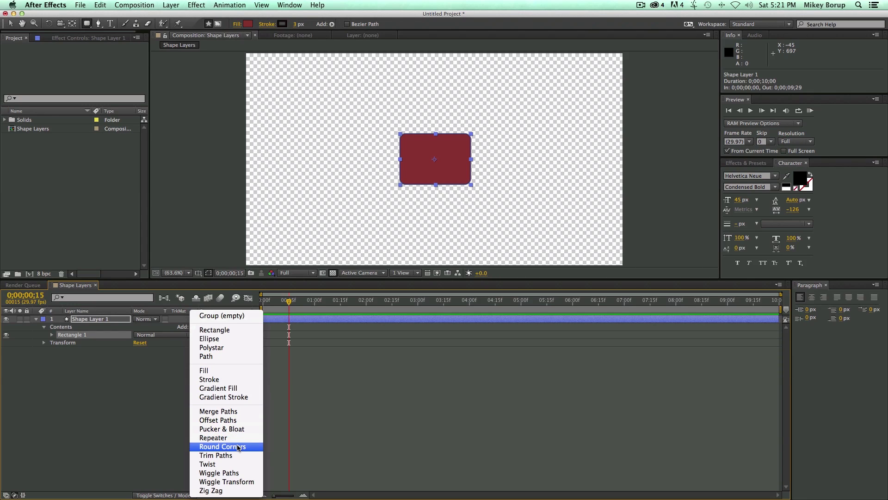
left_click(222, 492)
key("v")
key("slash")
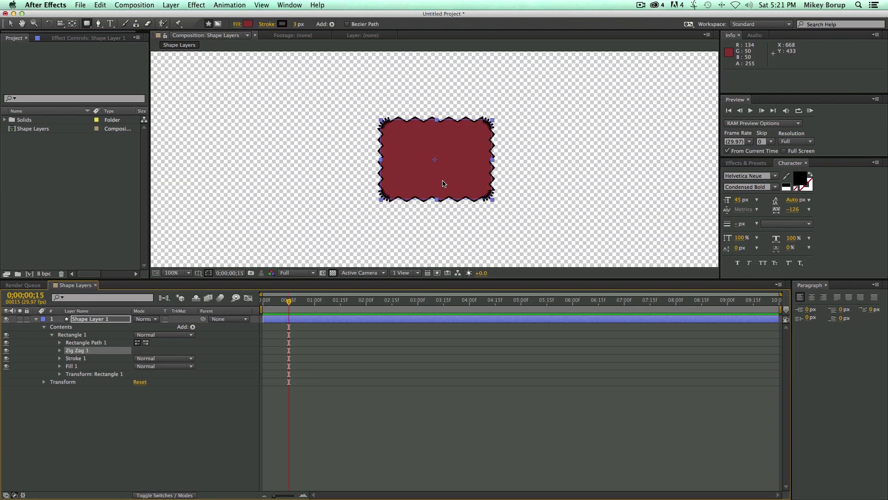
left_click(304, 245)
left_click(357, 368)
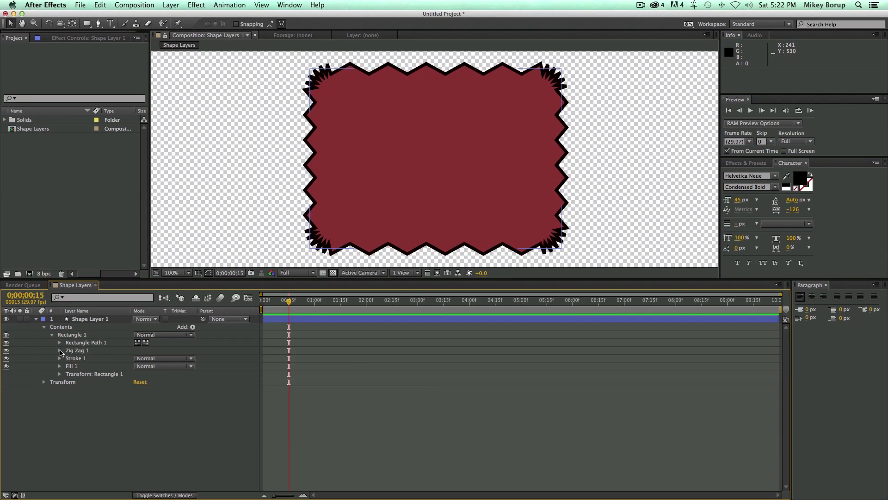
left_click(60, 351)
mouse_move(137, 359)
left_mouse_down()
mouse_move(233, 366)
mouse_move(137, 369)
left_mouse_up()
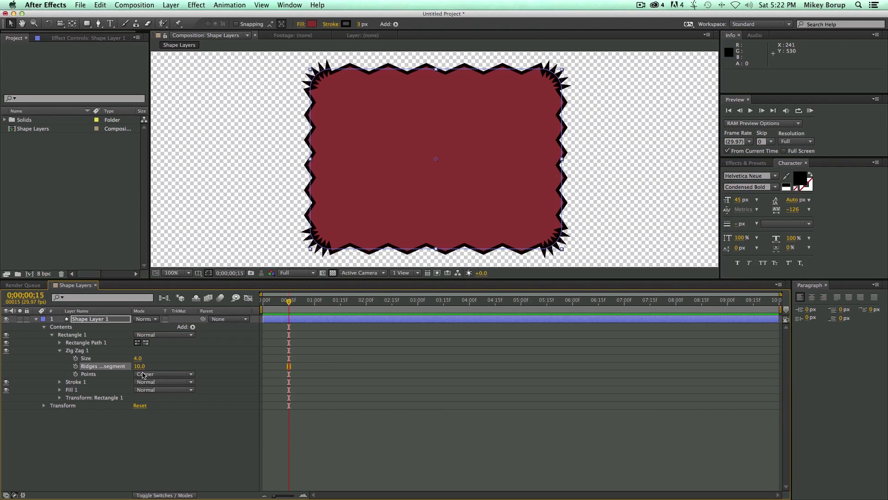
left_click(143, 375)
left_click(157, 391)
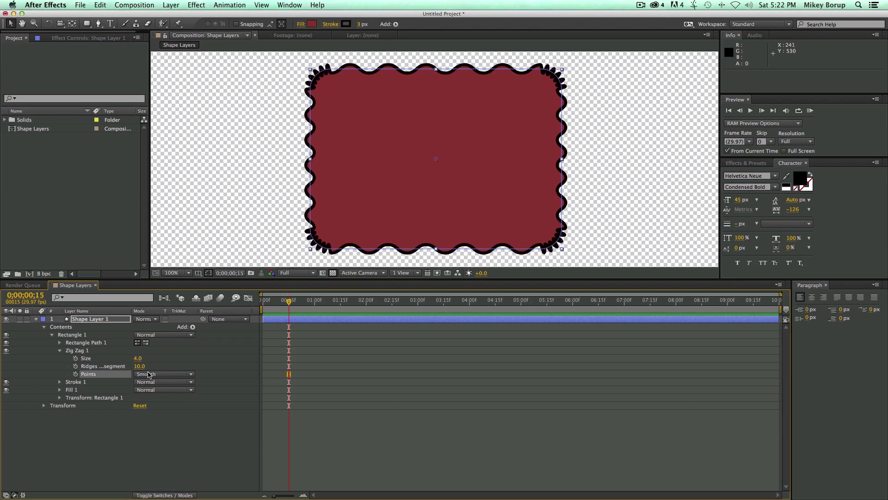
left_click_drag(139, 368, 135, 368)
left_click(84, 353)
key("Delete")
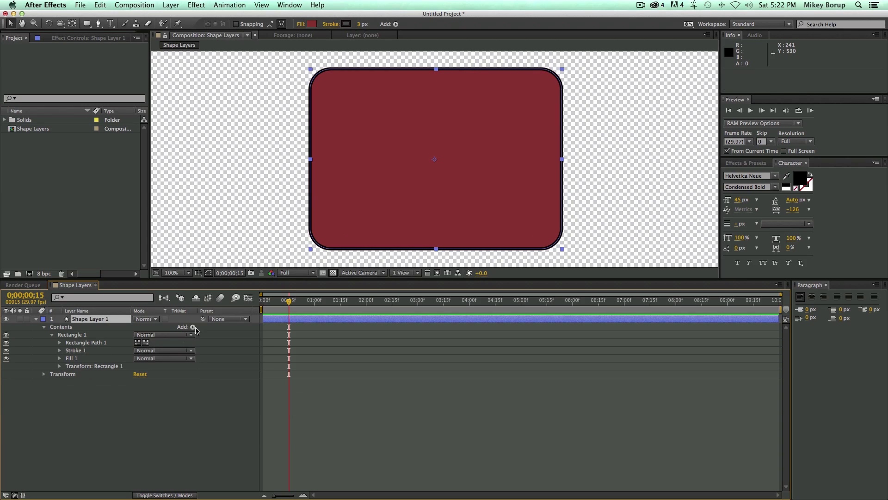
Step: Add a Wiggle Transform at 57 wiggles per second and preview it
left_click(194, 327)
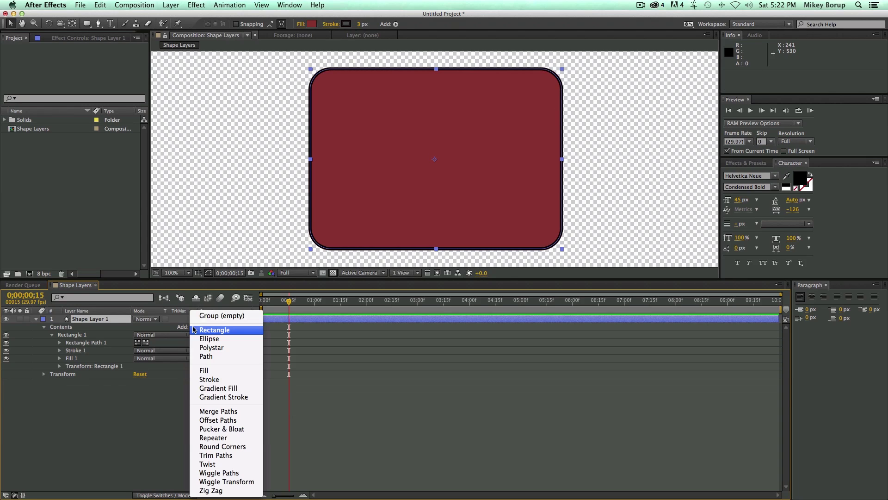
left_click(242, 483)
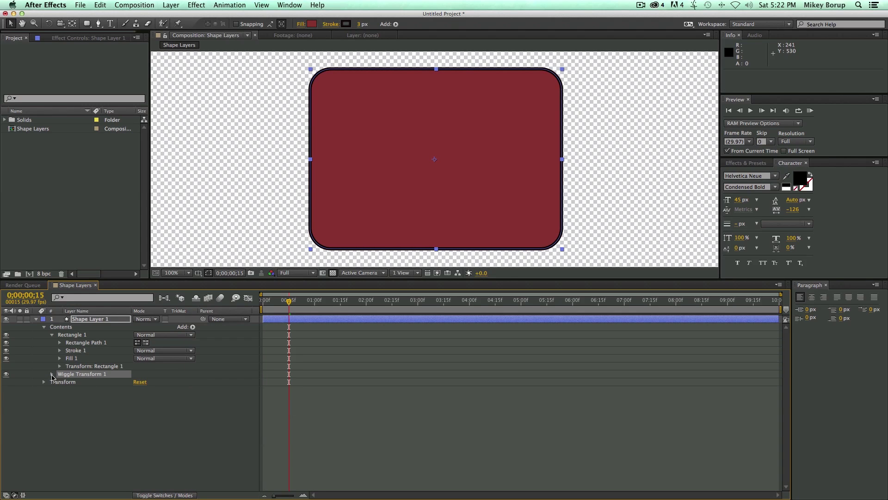
left_click(52, 374)
left_click_drag(138, 382, 157, 385)
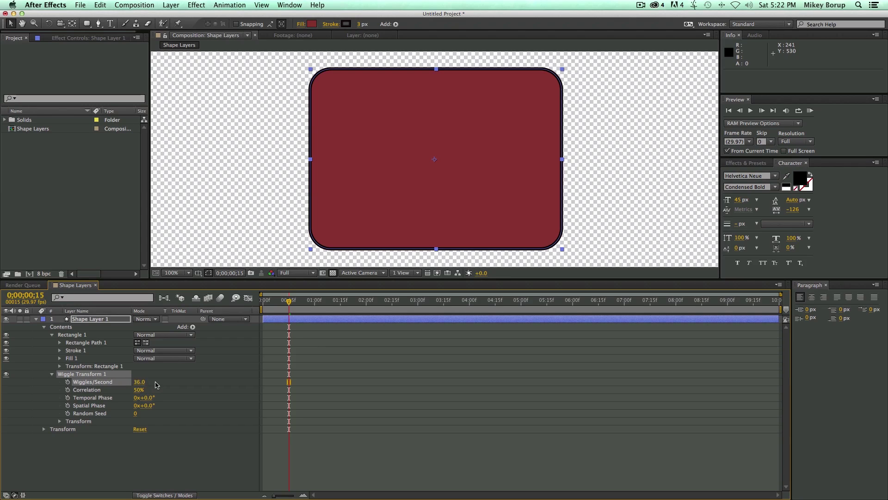
key("space")
key("space")
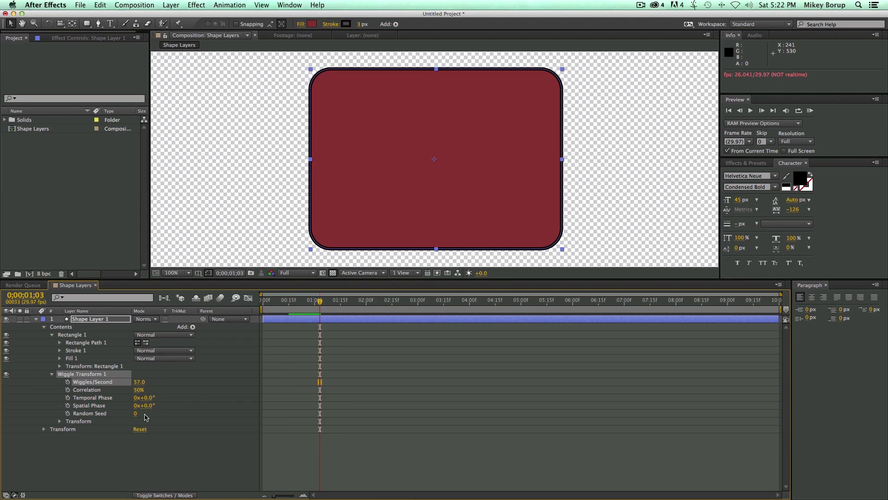
Step: Wiggle the position by up to 89, preview it, and rewind to the start
left_click(60, 422)
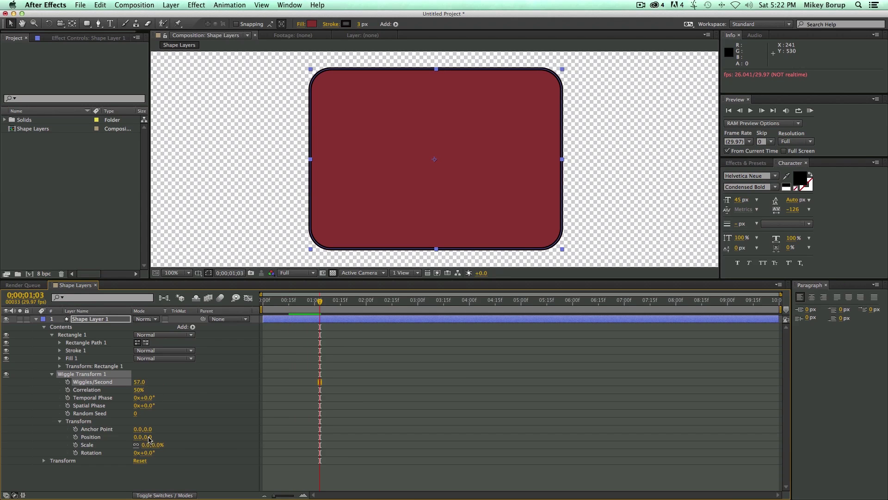
left_click_drag(148, 437, 189, 438)
key("space")
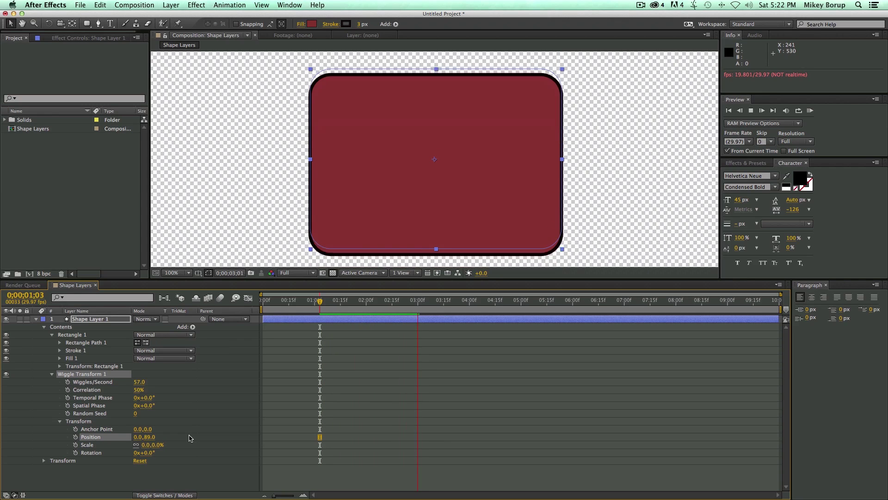
key("space")
left_click_drag(328, 307, 188, 309)
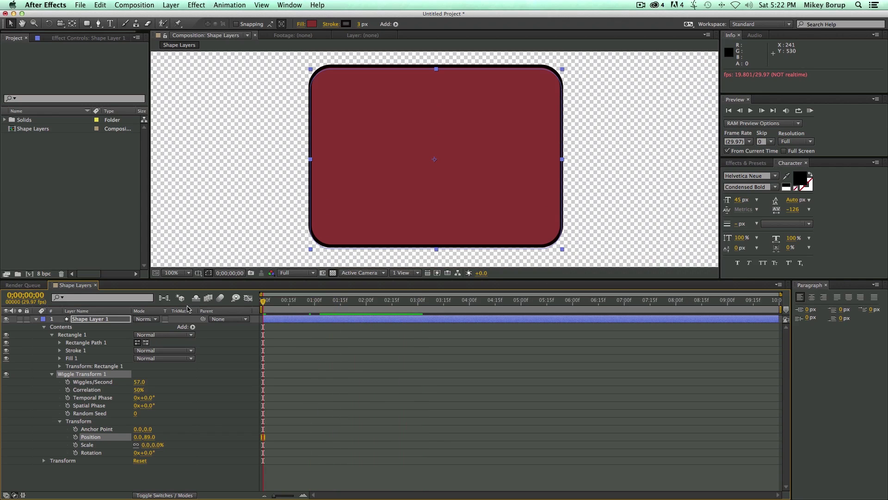
Step: Wiggle the scale by up to 29%, preview, then delete the Wiggle Transform and reopen Add
left_click(86, 376)
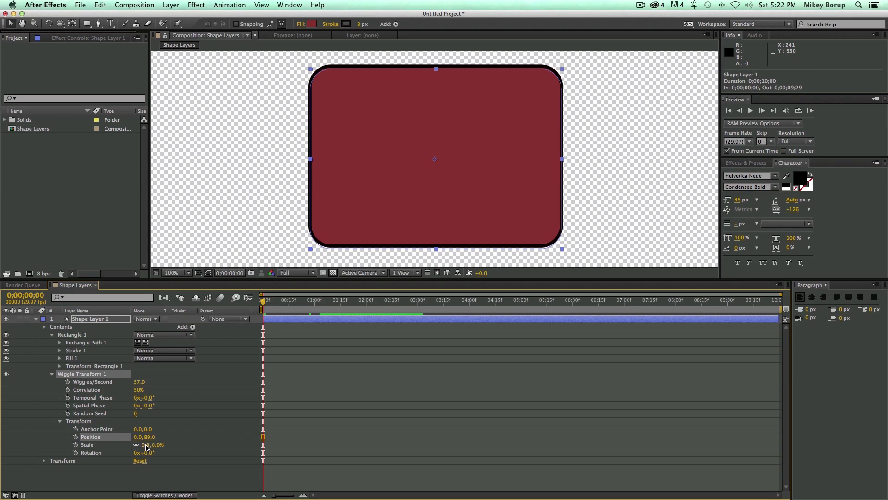
left_click_drag(146, 447, 160, 447)
key("space")
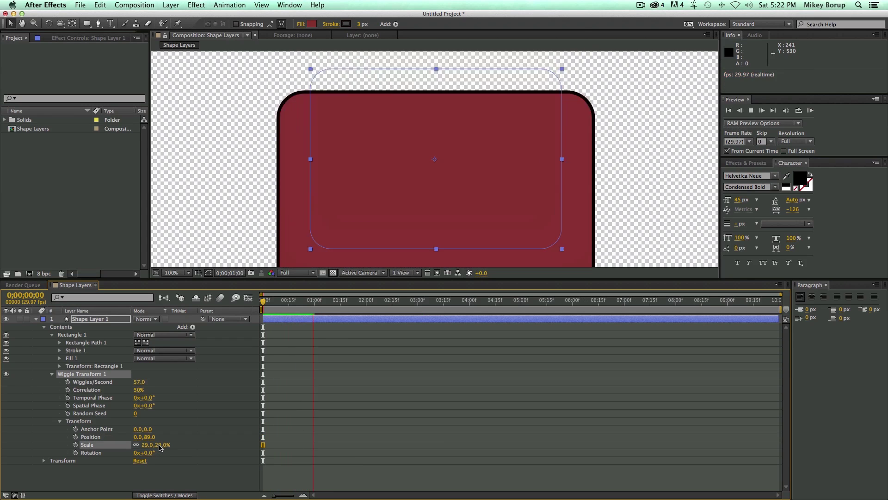
key("space")
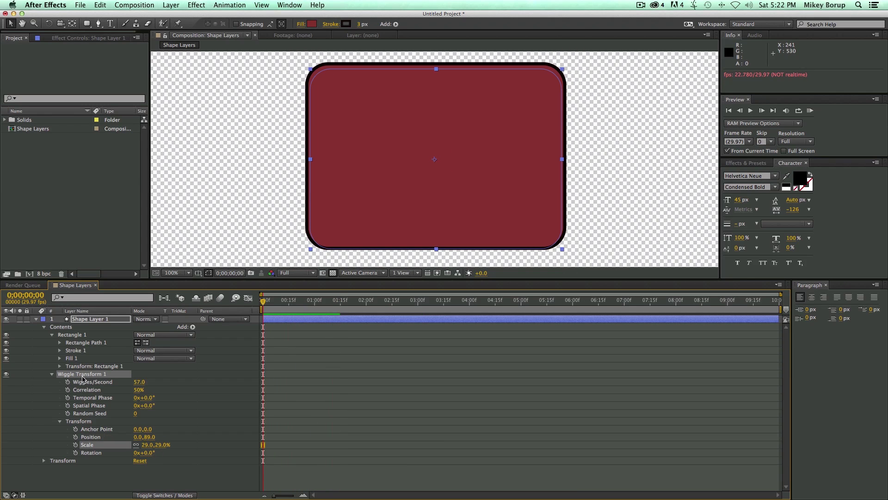
key("Delete")
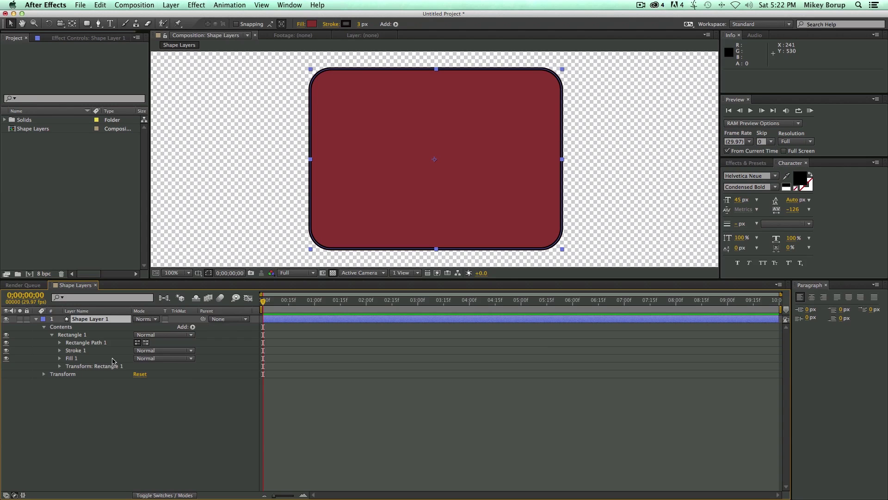
left_click(193, 327)
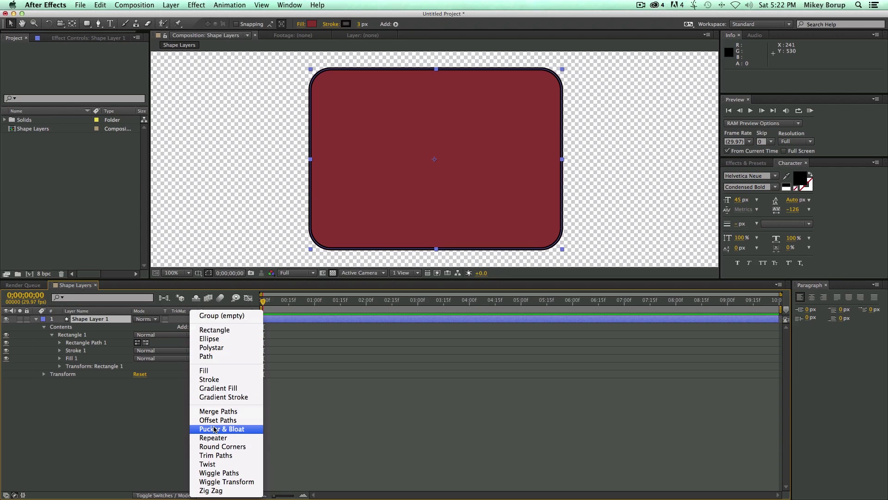
Step: Add Wiggle Paths to the rectangle and raise its Size to 77, previewing the roughened outline
left_click(218, 473)
key("space")
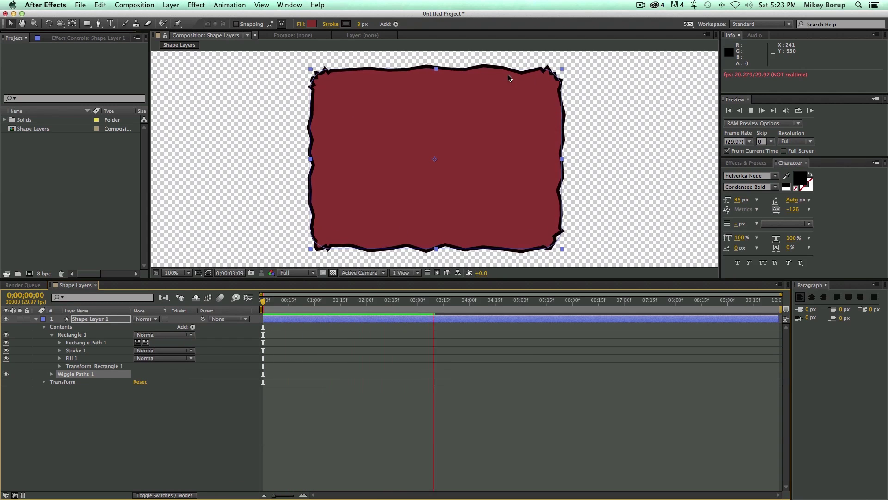
key("space")
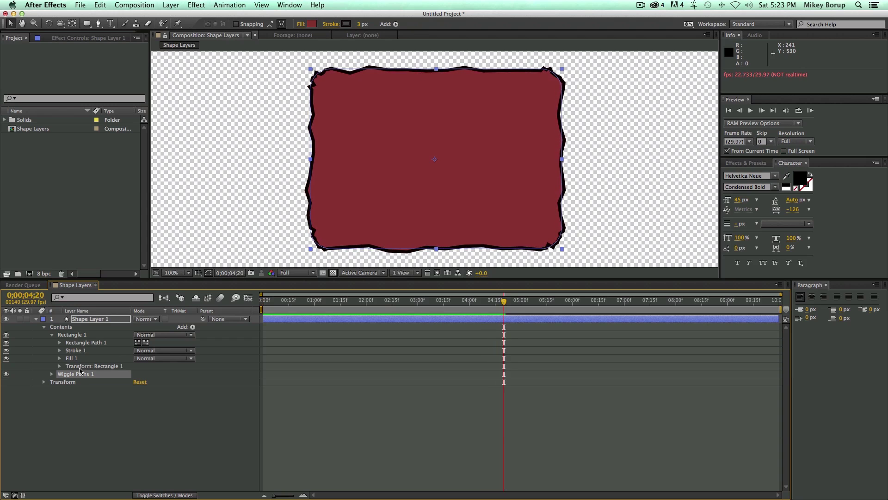
left_click(51, 374)
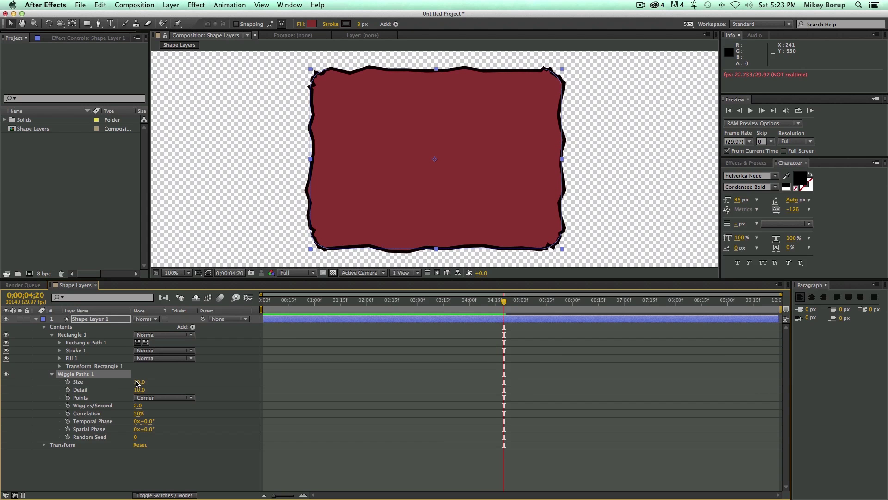
left_click_drag(137, 383, 165, 381)
key("space")
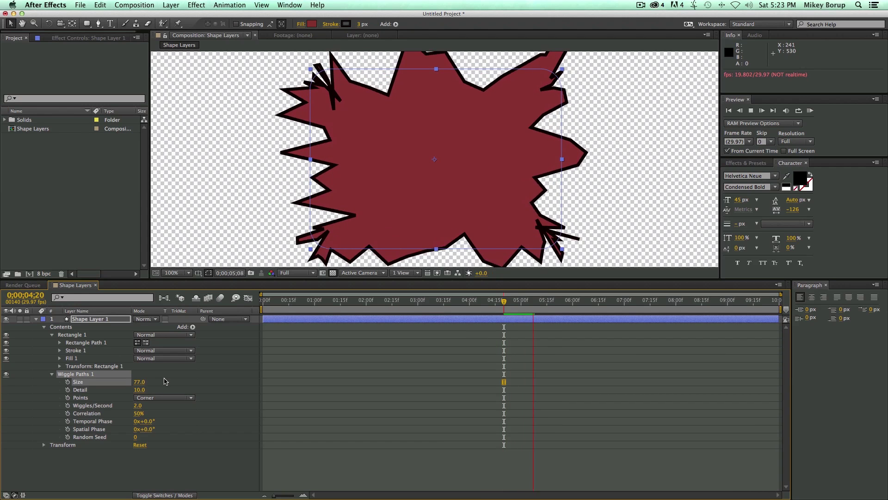
Step: Set Wiggle Paths Detail to 77 and Wiggles/Second to 44, previewing each change
left_click_drag(139, 390, 170, 390)
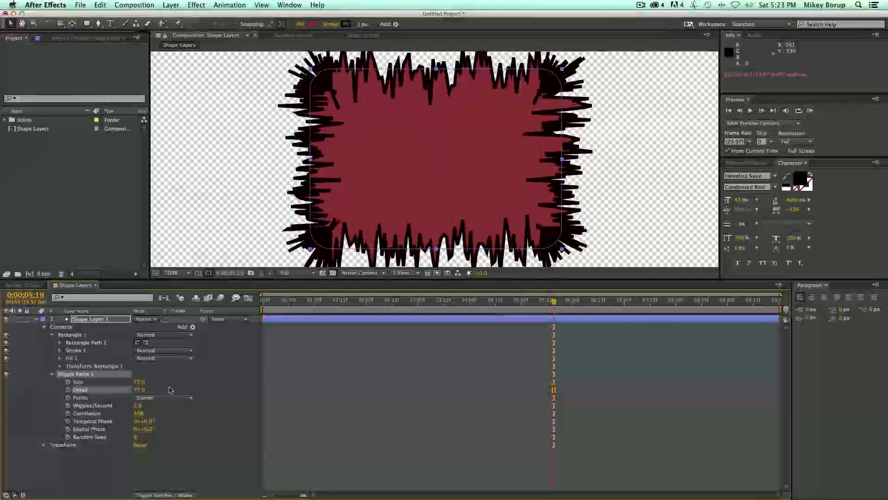
key("space")
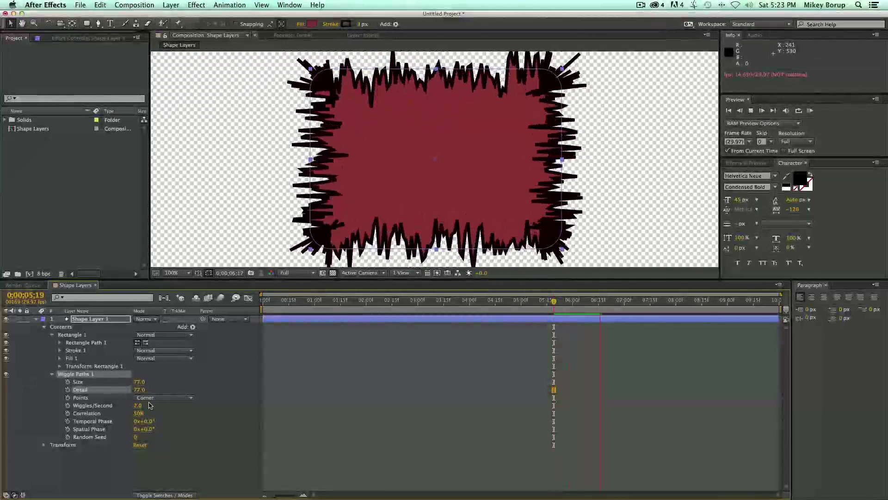
key("space")
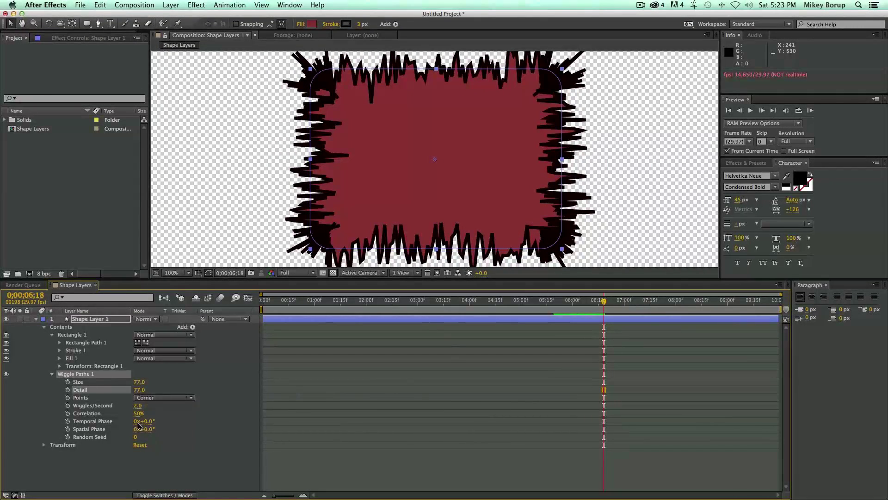
left_click_drag(138, 406, 159, 407)
key("space")
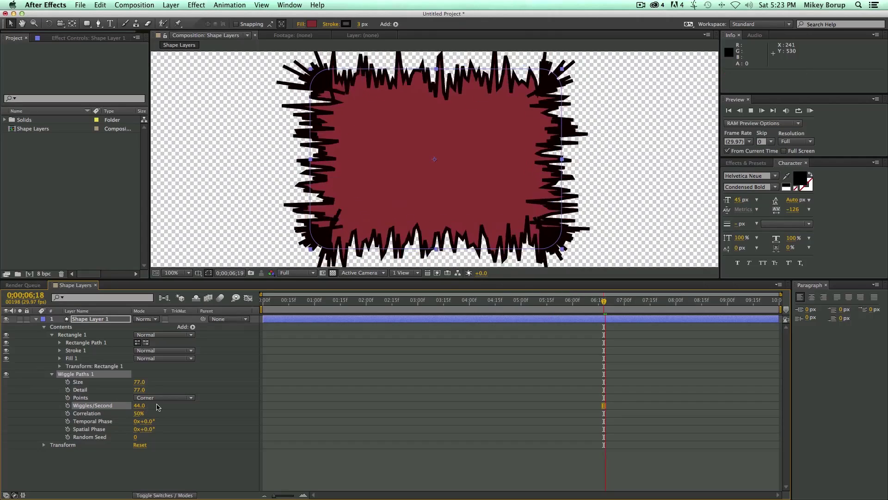
key("space")
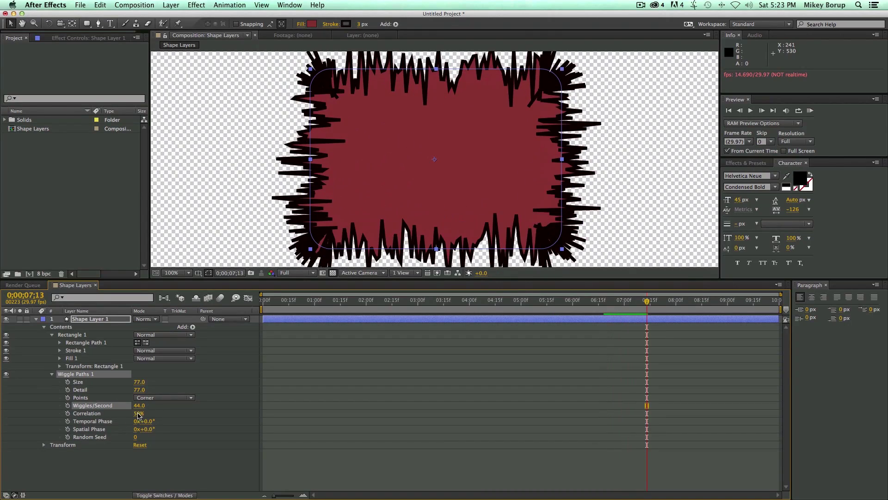
Step: Raise Correlation to 95%, shift the Temporal Phase, preview, and select the Wiggle Paths group
left_click_drag(139, 413, 183, 418)
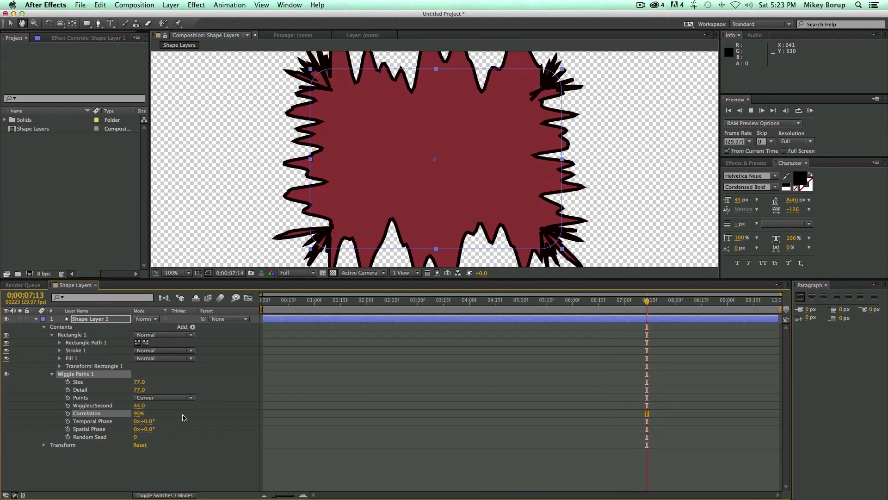
key("space")
key("space")
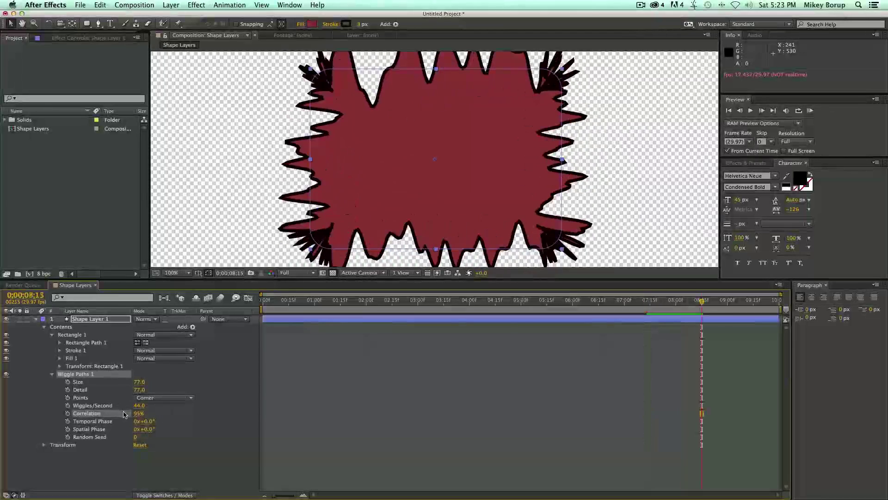
left_click_drag(148, 423, 239, 430)
key("shift+Page_Down")
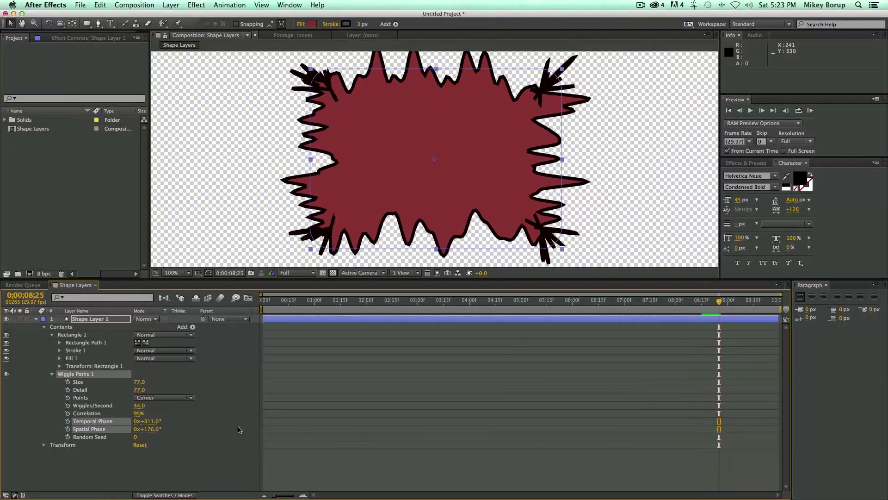
key("space")
key("space")
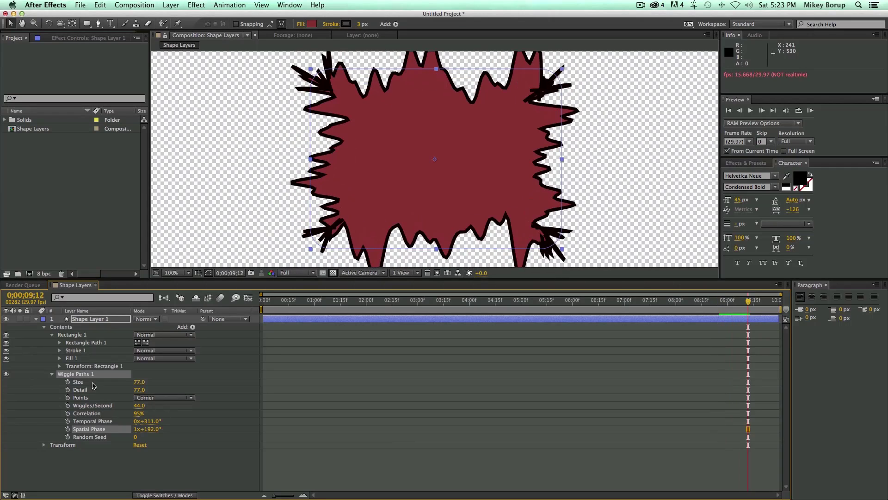
left_click(77, 378)
Step: Replace Wiggle Paths with a Twist operator and try raising its Angle
key("Delete")
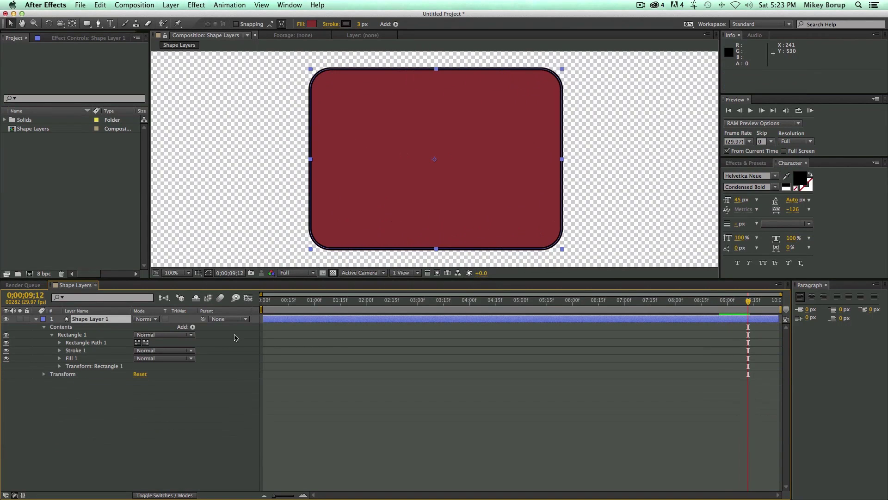
left_click(193, 327)
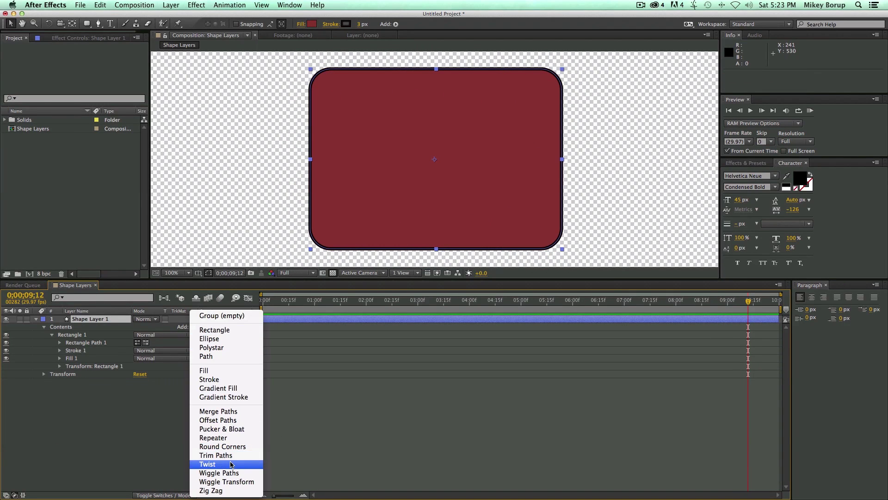
left_click(213, 464)
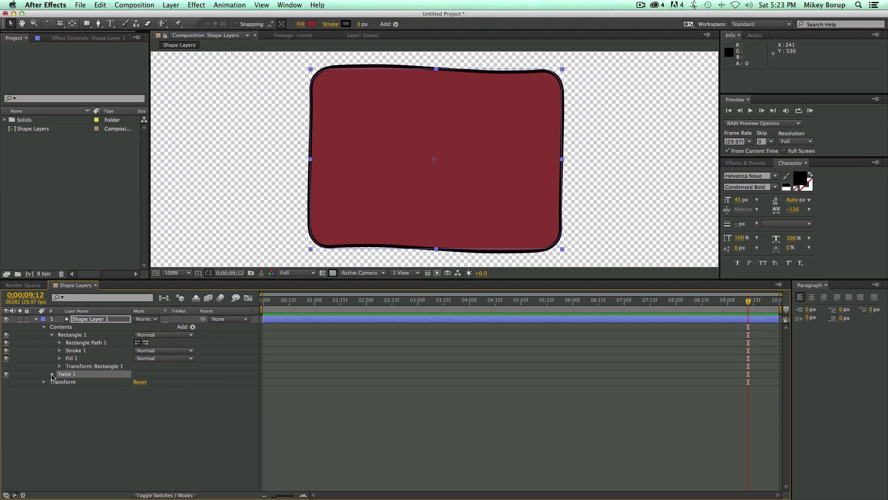
left_click(52, 374)
mouse_move(139, 384)
left_mouse_down()
mouse_move(508, 436)
mouse_move(165, 397)
mouse_move(147, 384)
mouse_move(90, 380)
mouse_move(113, 385)
left_mouse_up()
Step: Keyframe the Twist Angle at 0 at the start of the composition
left_click(68, 382)
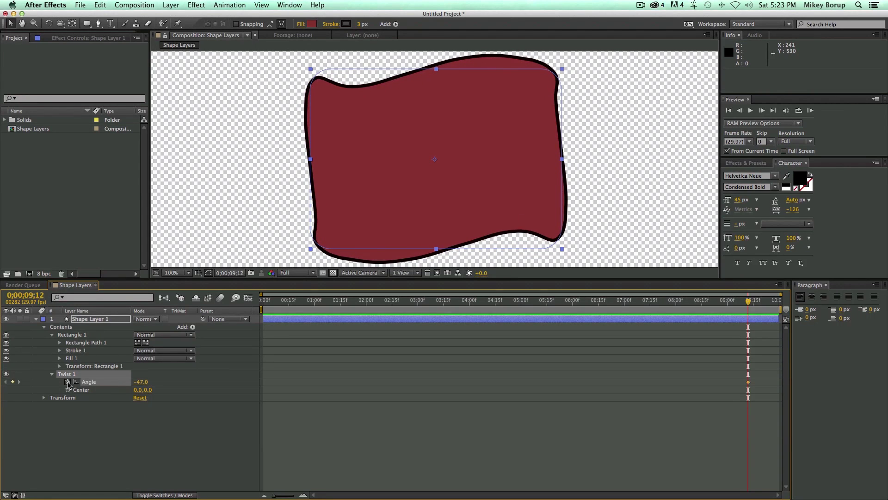
key("super+z")
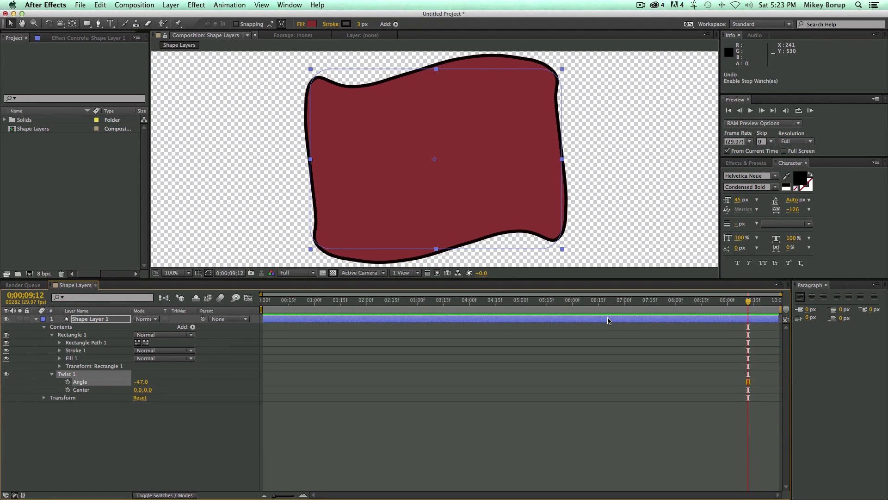
key("Home")
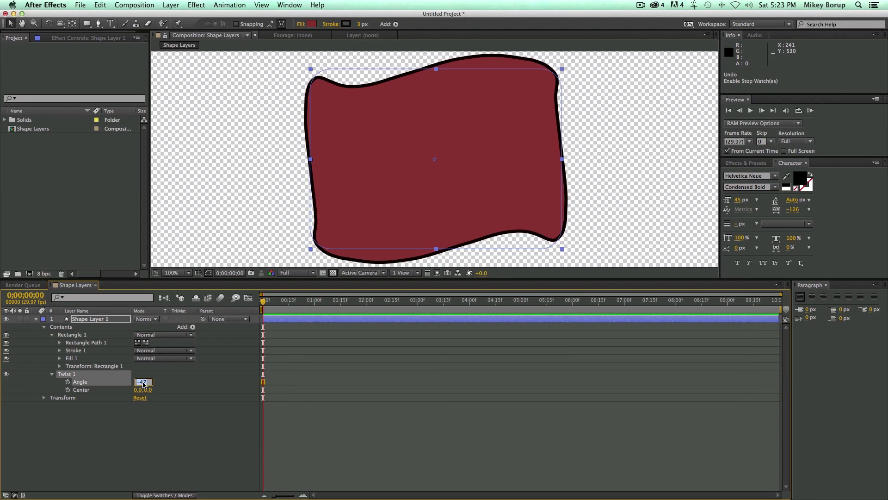
type("0")
key("Return")
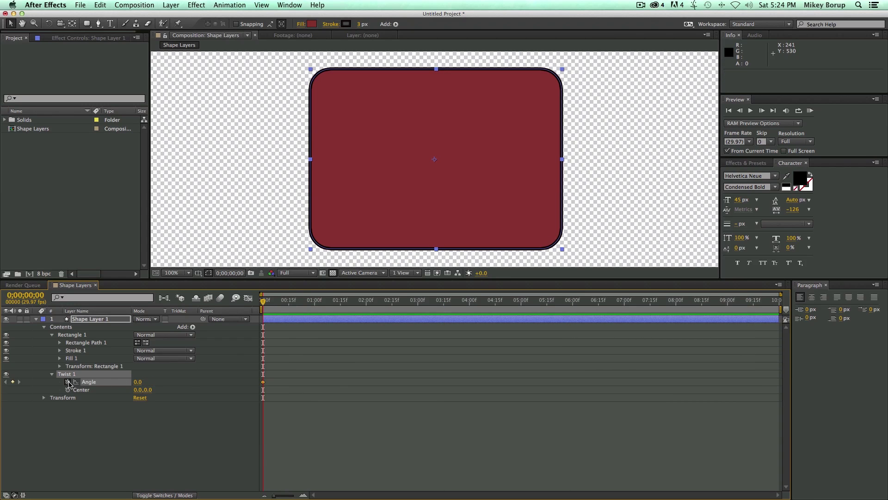
Step: A few frames later, keyframe the Twist Angle at 60
key("space")
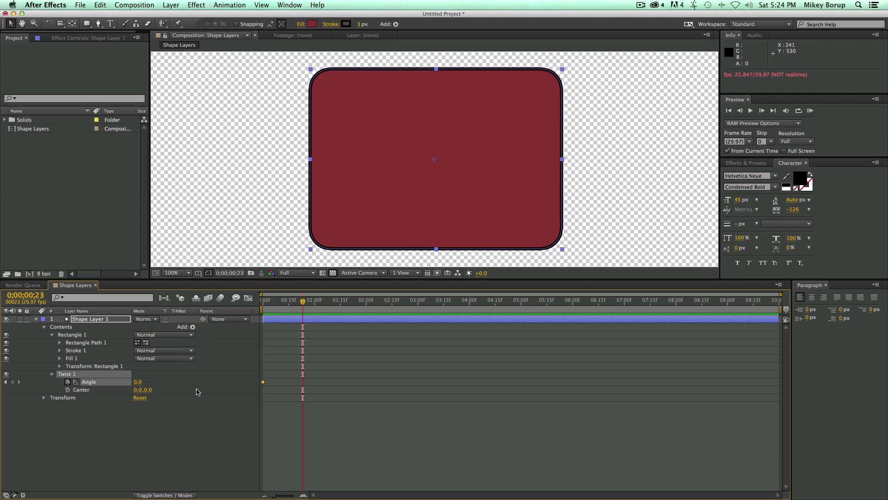
key("Return")
left_click_drag(139, 382, 163, 386)
key("space")
Step: Further along the timeline, bring the Twist Angle back to exactly 0
key("Page_Down")
key("Page_Down")
key("Page_Down")
key("Page_Down")
key("Page_Down")
key("Page_Down")
key("Page_Down")
key("Page_Down")
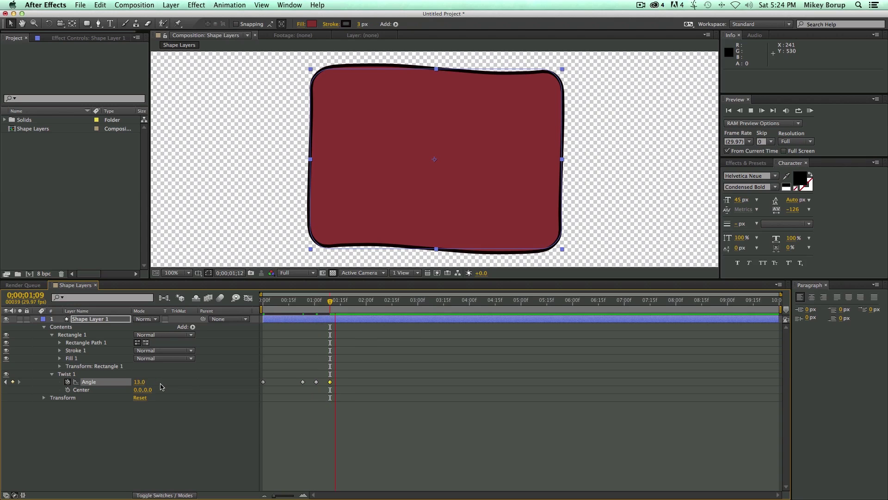
left_click_drag(144, 382, 138, 383)
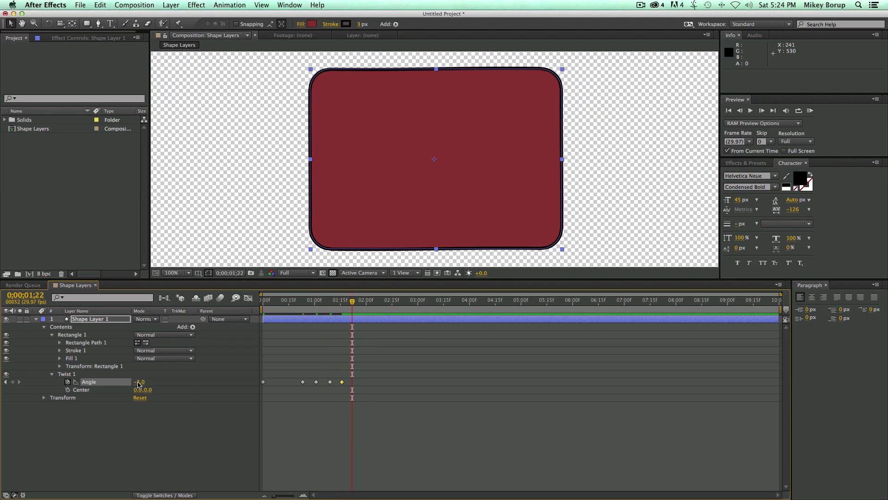
left_click(140, 382)
type("0")
key("Return")
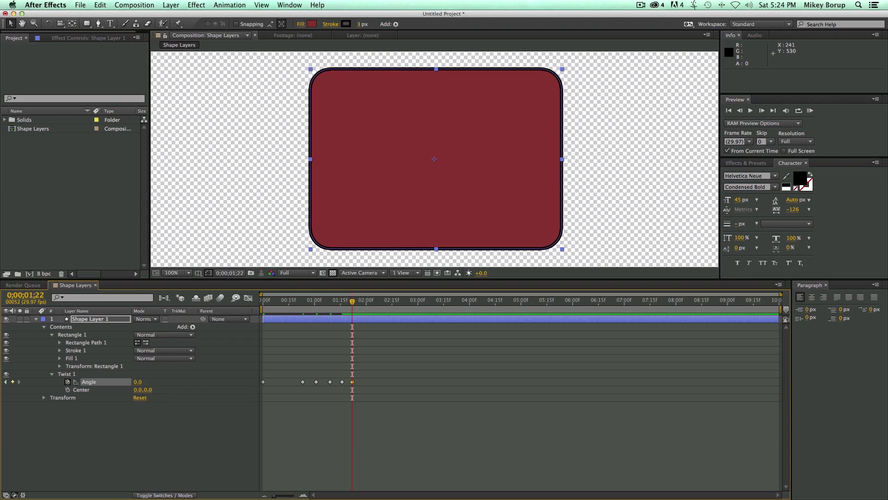
Step: Preview the twist-and-untwist animation from the start, then select the Twist group
key("Home")
key("space")
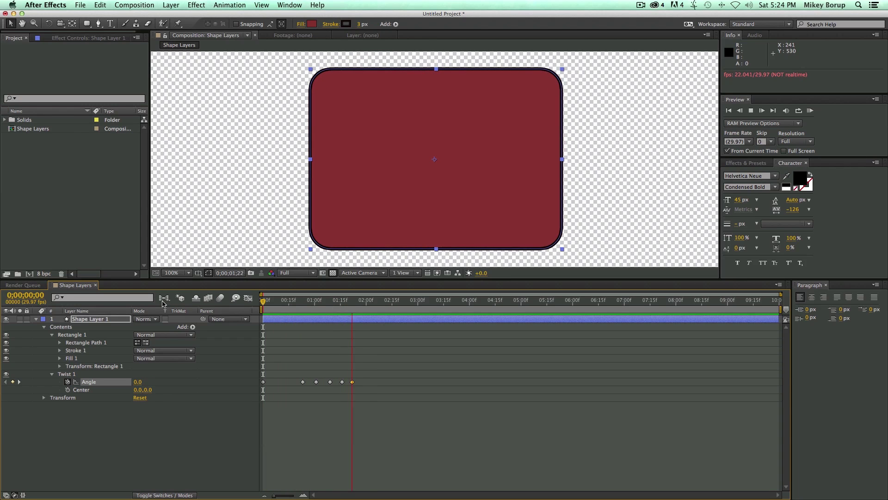
key("space")
key("space")
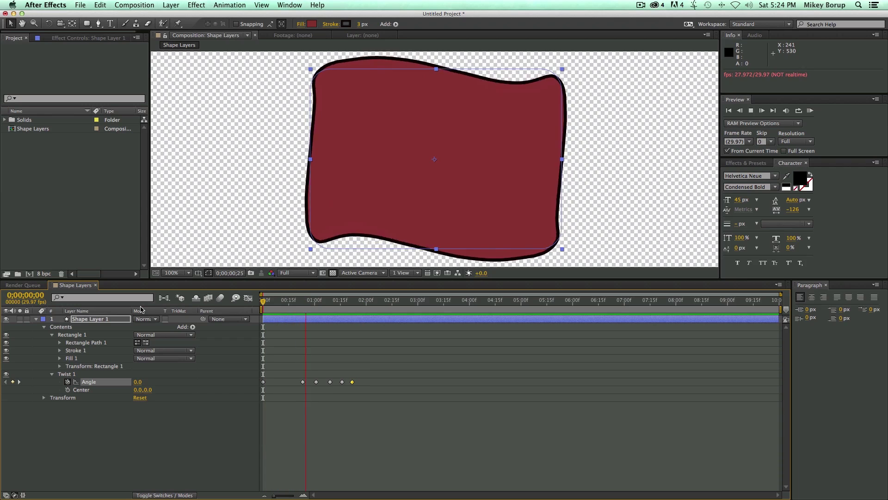
key("space")
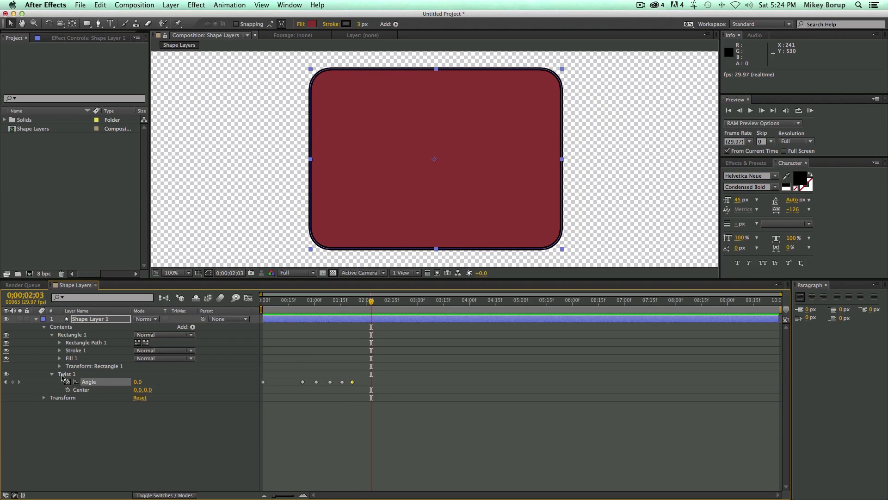
left_click(63, 375)
Step: Delete the Twist, try Trim Paths with Start at 36%, then remove it and reopen Add
key("Delete")
left_click(193, 328)
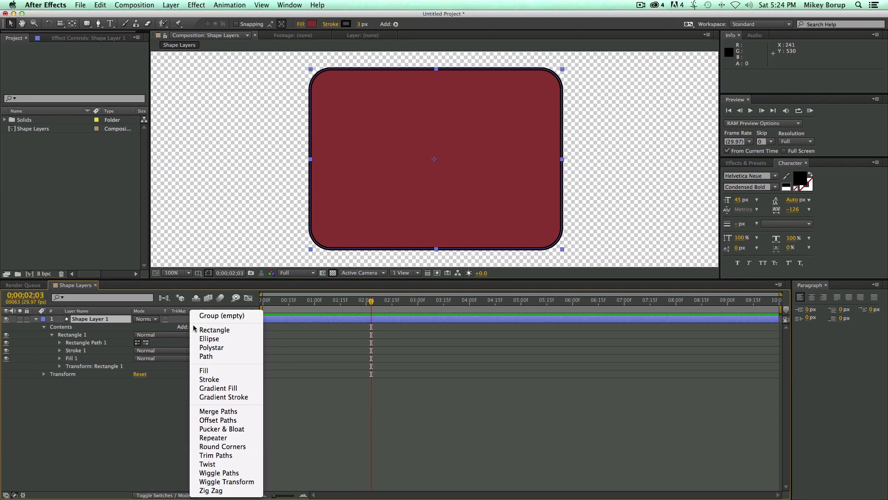
left_click(241, 456)
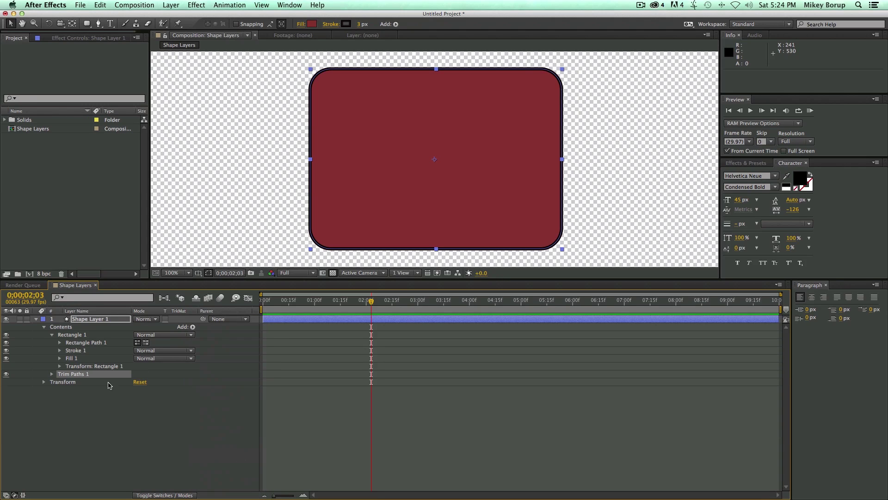
left_click(52, 374)
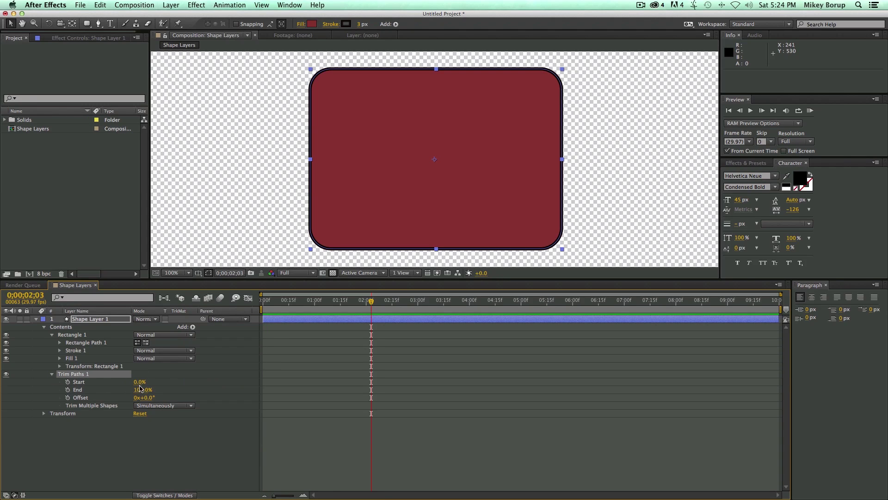
mouse_move(141, 383)
left_mouse_down()
mouse_move(198, 388)
mouse_move(151, 389)
left_mouse_up()
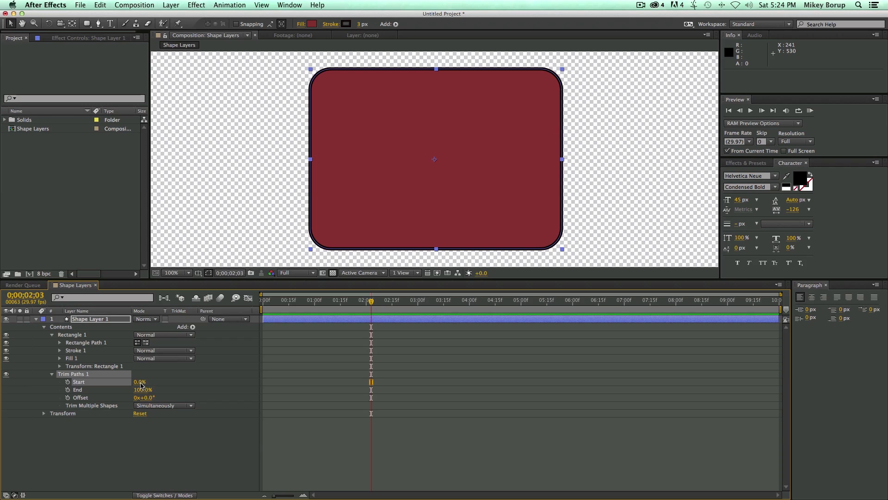
left_click_drag(139, 384, 119, 396)
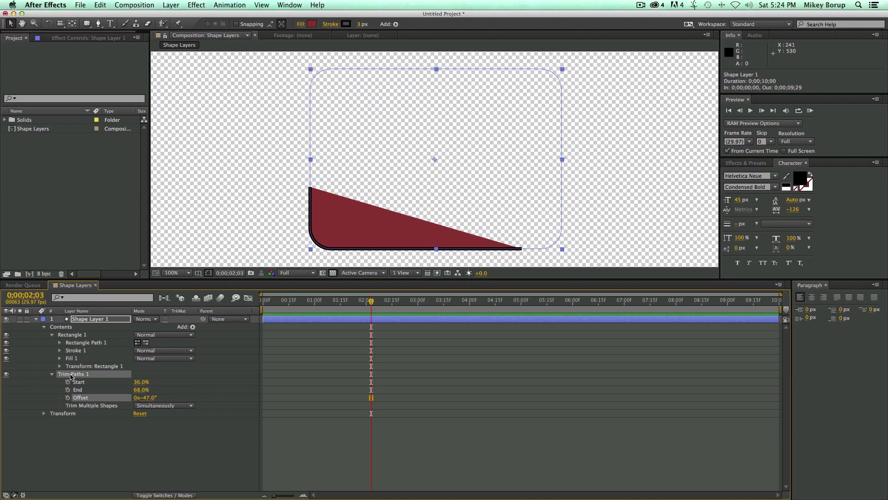
key("Delete")
left_click(192, 327)
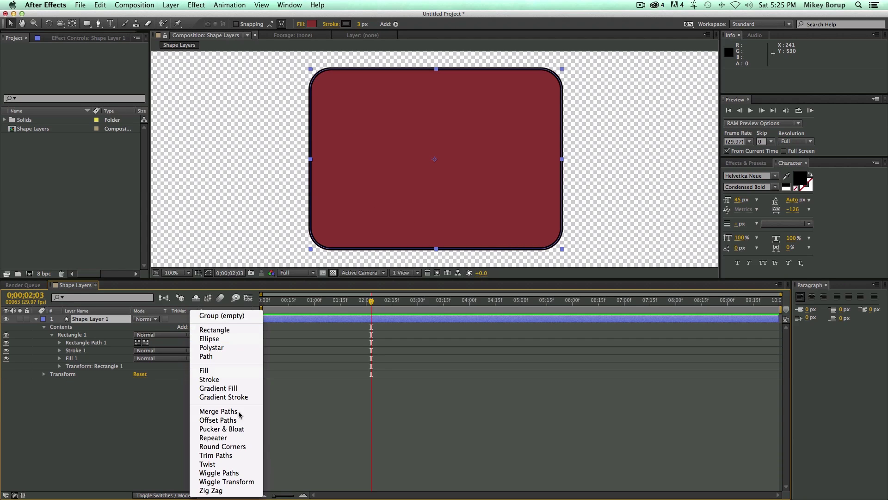
Step: Add Round Corners with Radius 182 to the rectangle, then remove it
left_click(242, 450)
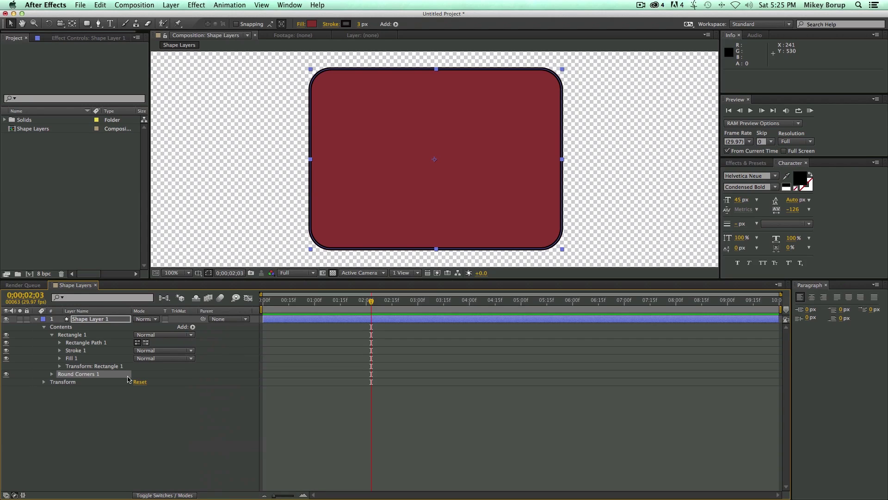
left_click(52, 374)
left_click_drag(137, 383, 240, 387)
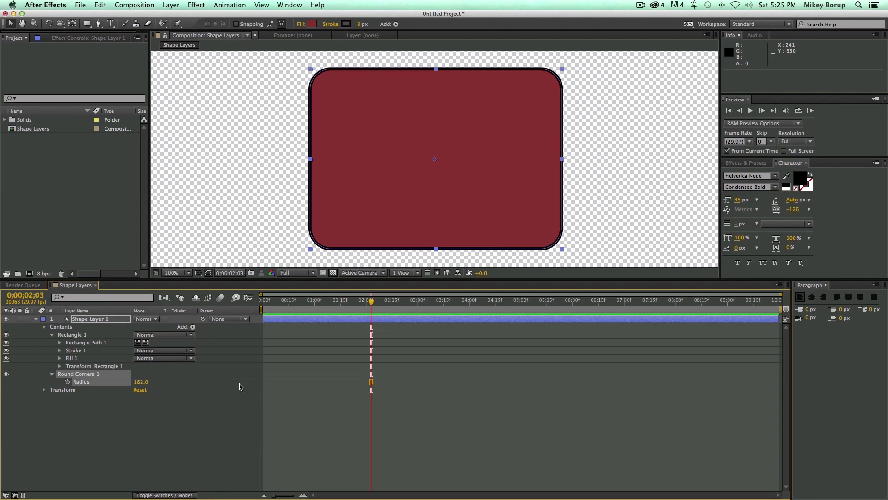
key("Delete")
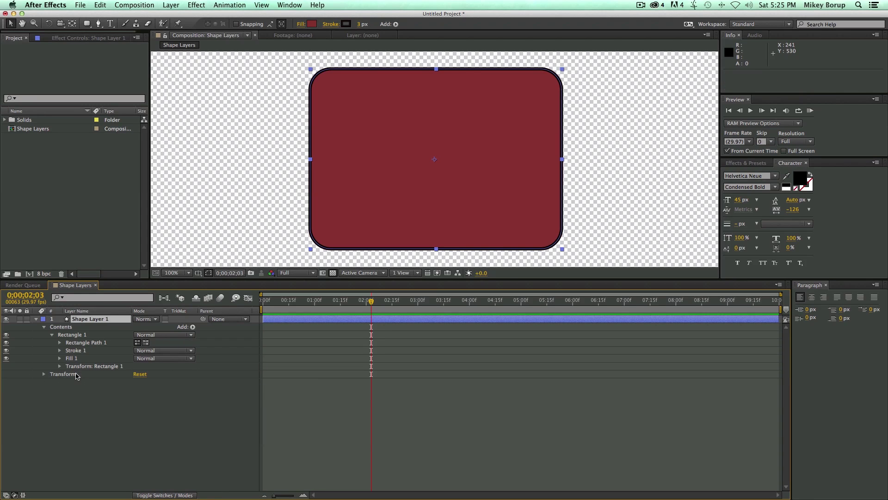
Step: Draw a plain second rectangle, Rectangle 2, over the shape's left half
left_click(86, 24)
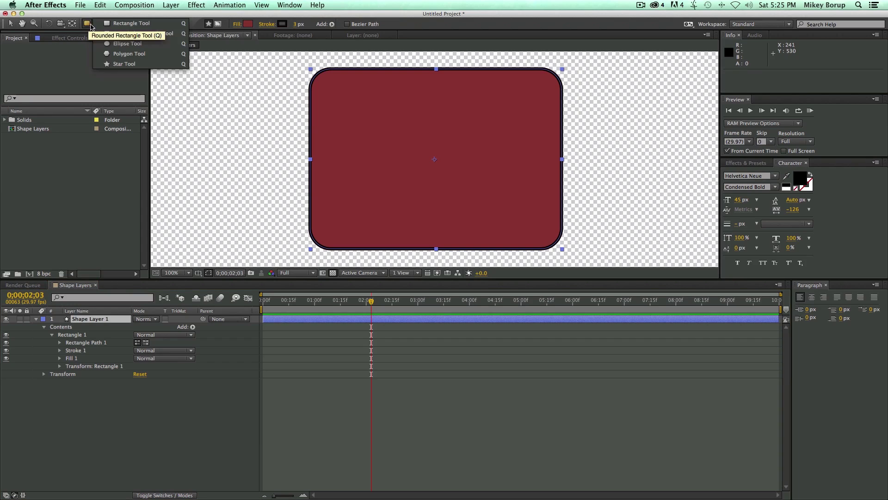
left_click(118, 25)
left_click_drag(267, 125, 420, 202)
left_click(52, 342)
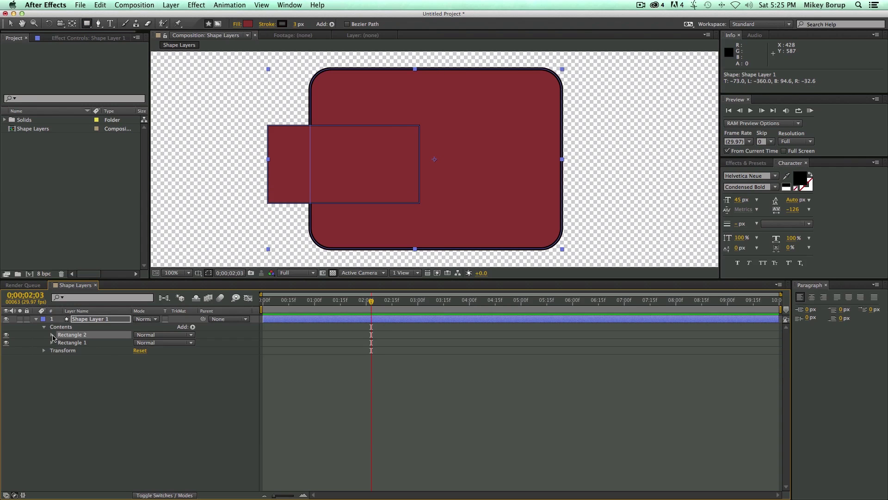
left_click(52, 335)
Step: Add Round Corners to Rectangle 2 and adjust its corner radius
left_click(192, 327)
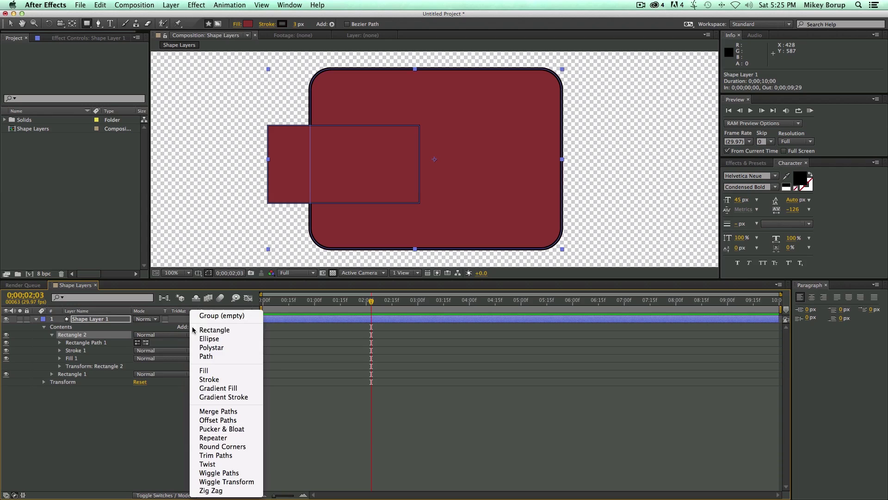
left_click(222, 446)
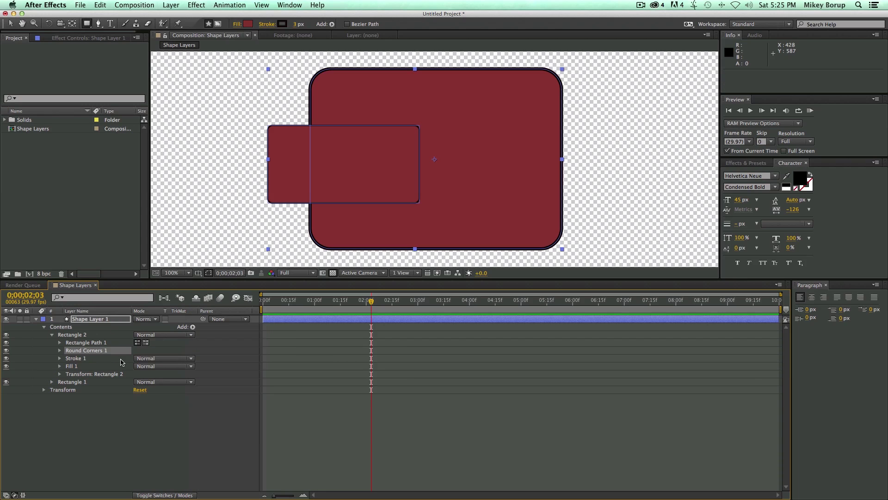
left_click(60, 351)
left_click_drag(140, 360, 107, 364)
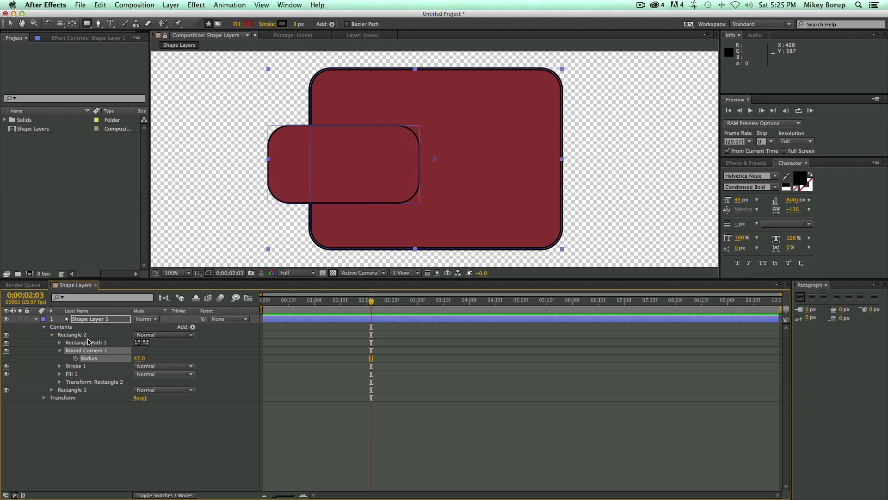
Step: Delete the test Rectangle 2 and bring up the Add operator list again
left_click(70, 335)
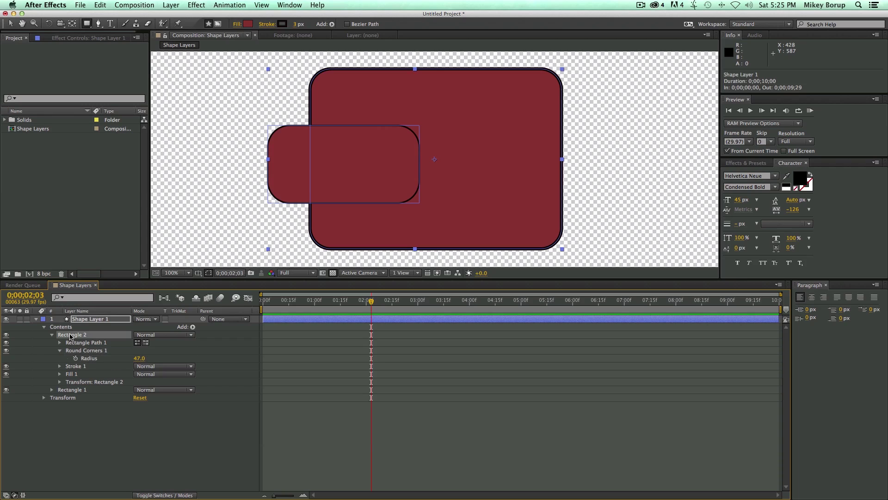
key("Delete")
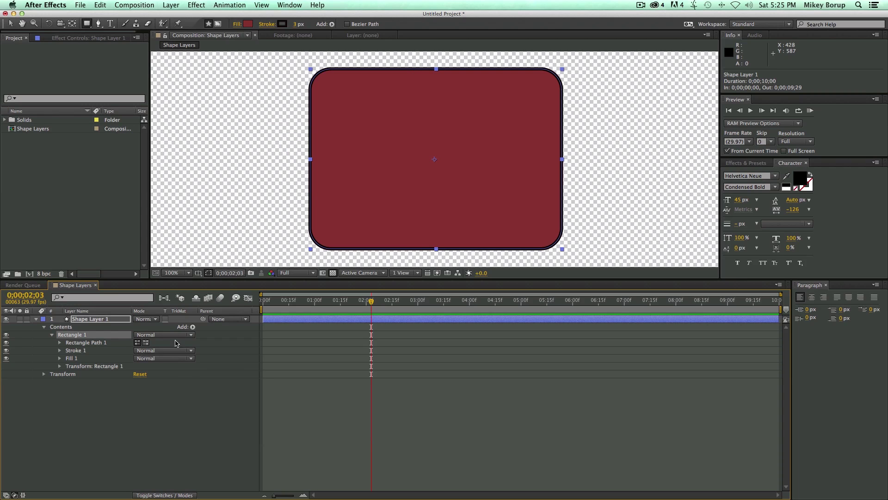
left_click(193, 326)
left_click(224, 428)
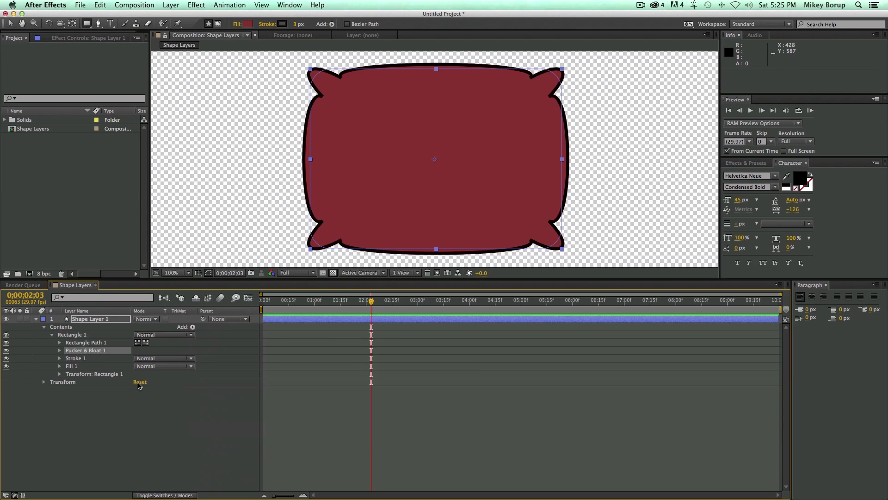
left_click(60, 351)
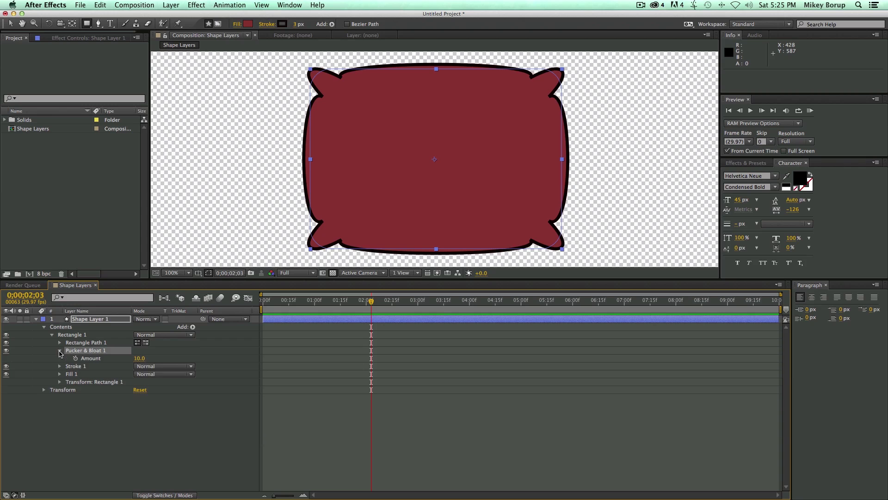
left_click_drag(138, 359, 117, 359)
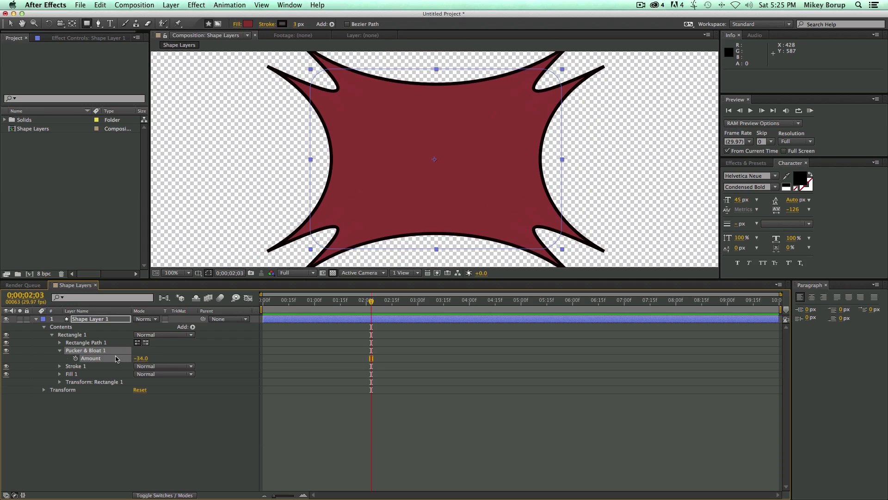
Step: Remove Pucker & Bloat, try Offset Paths with a varied Amount, then delete it
key("Delete")
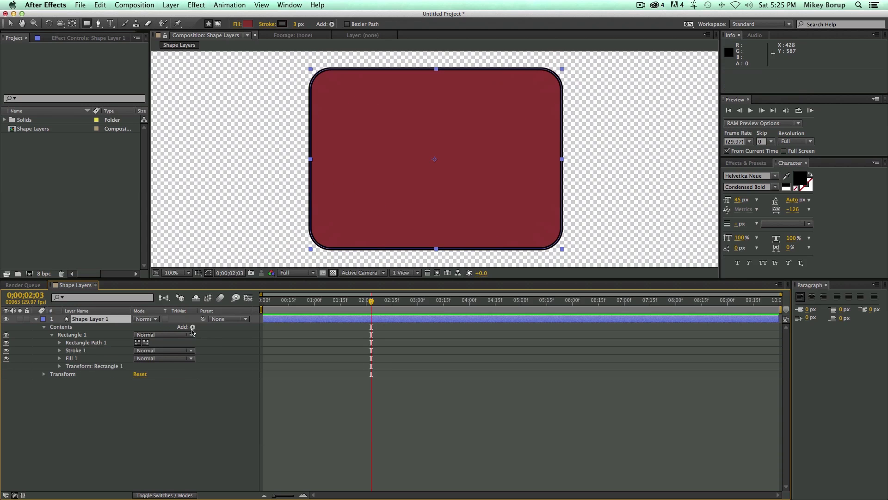
left_click(193, 326)
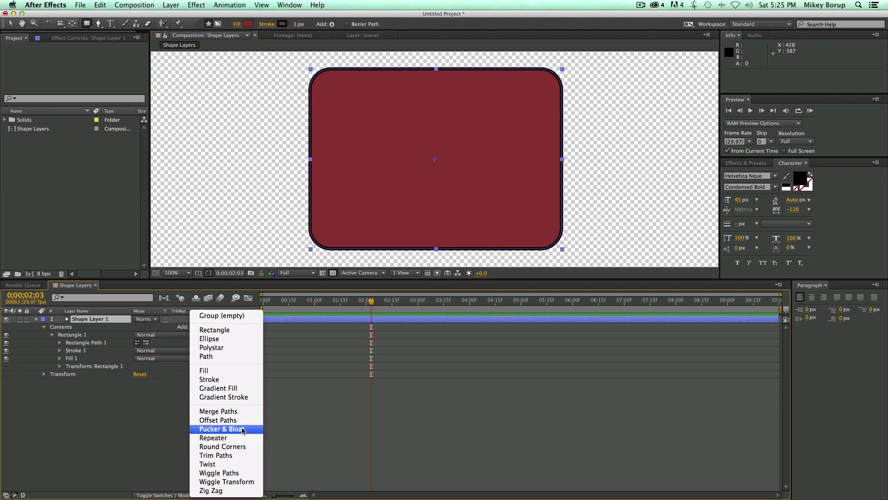
left_click(218, 419)
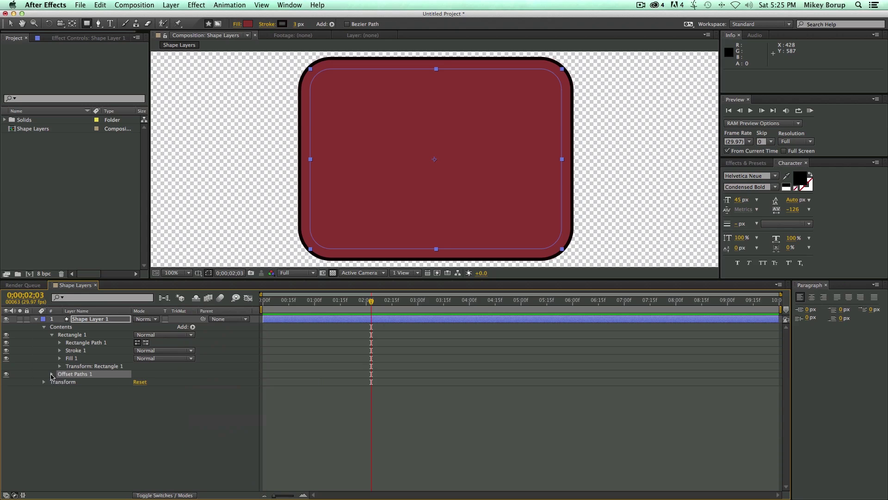
left_click(52, 374)
mouse_move(140, 383)
left_mouse_down()
mouse_move(160, 383)
mouse_move(86, 383)
mouse_move(150, 383)
mouse_move(123, 383)
mouse_move(131, 385)
left_mouse_up()
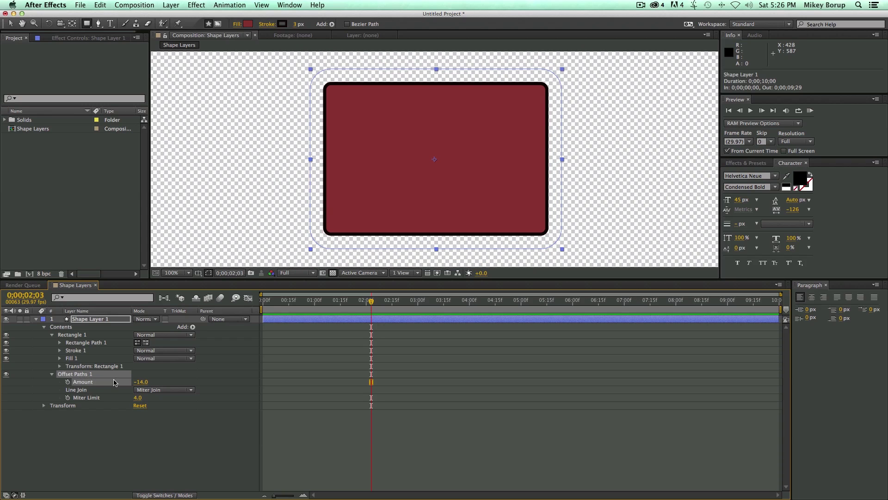
key("Delete")
Step: Add a Repeater to the rectangle and fit the composition in the viewer
left_click(192, 328)
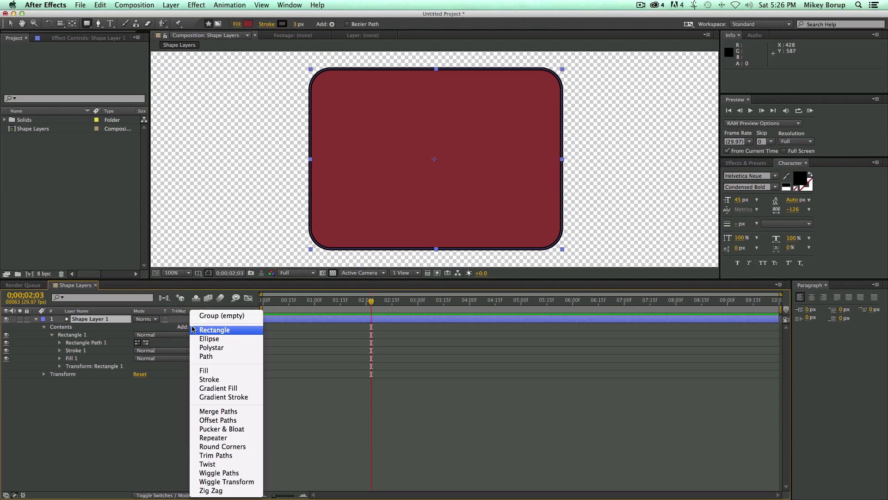
left_click(213, 438)
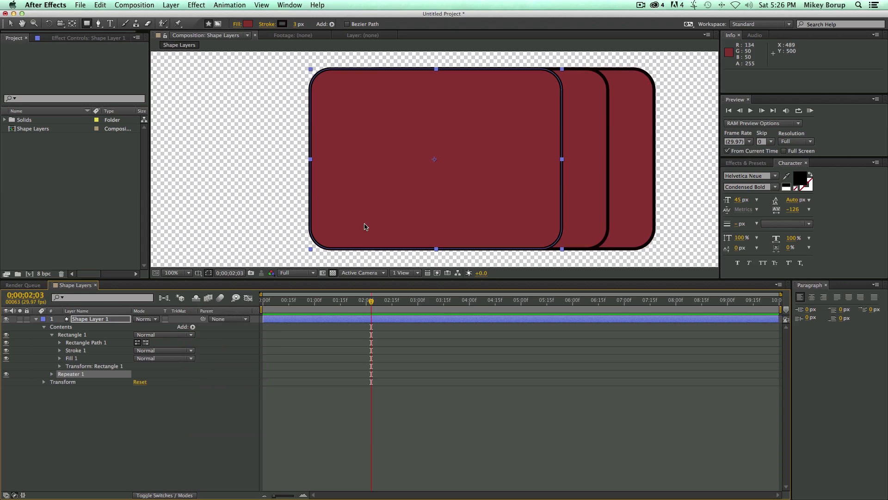
left_click(173, 273)
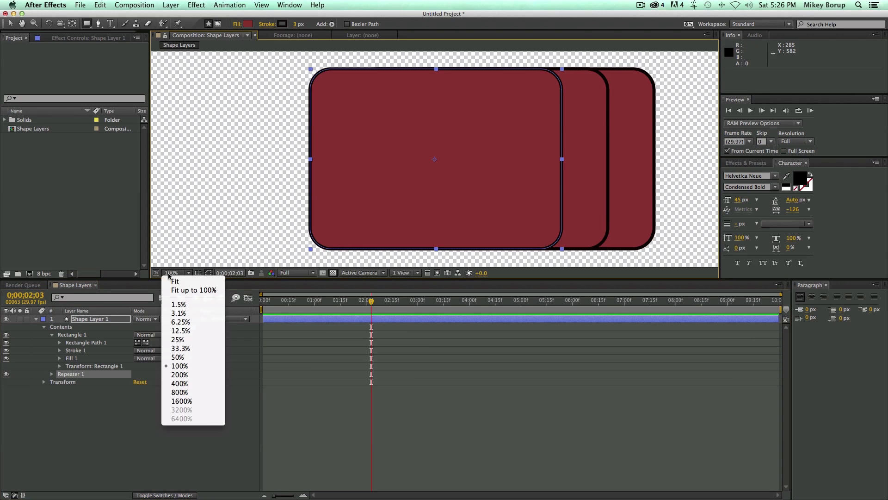
left_click(185, 290)
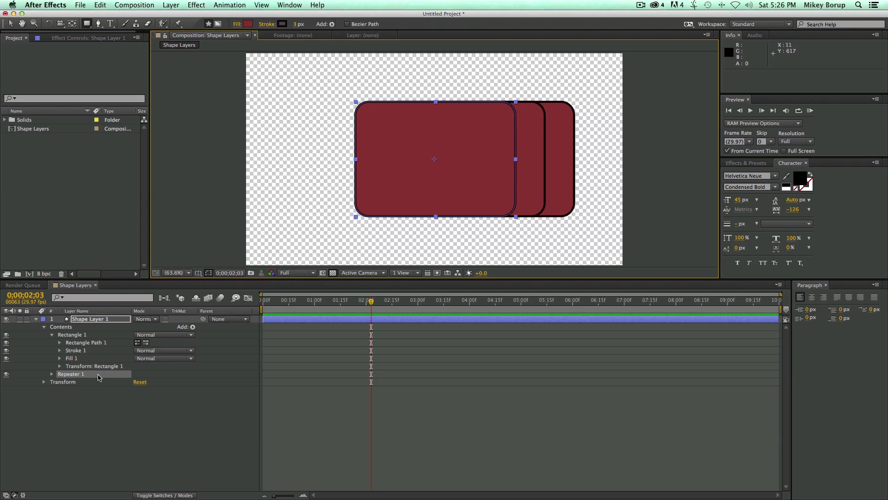
Step: In the Repeater settings, experiment with the Copies and Offset values
left_click(52, 373)
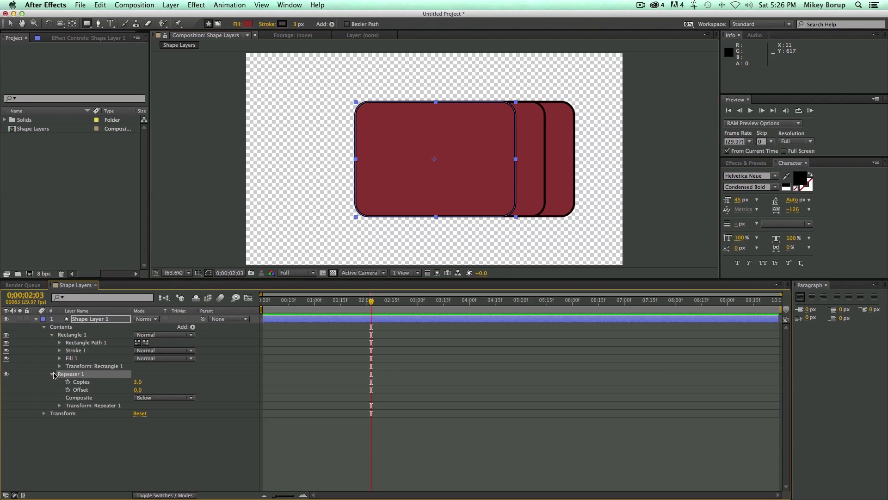
left_click_drag(137, 383, 134, 384)
key("cmd+z")
left_click_drag(138, 391, 136, 394)
Step: Shrink each repeated copy to about 81% and step the copies' Position to 74,-63
left_click(63, 407)
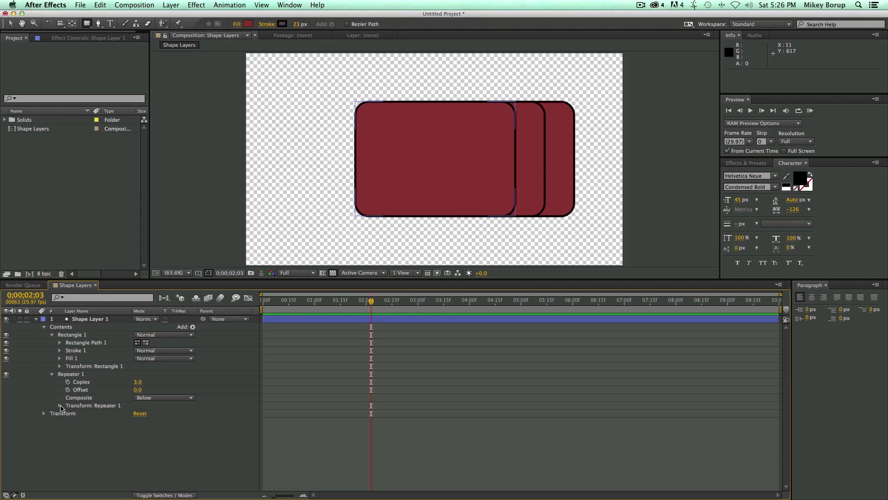
left_click(60, 406)
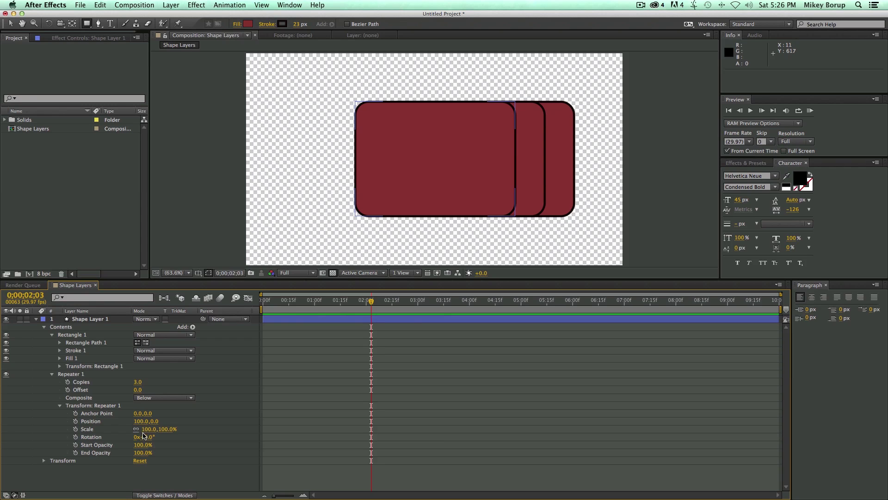
left_click_drag(144, 430, 138, 435)
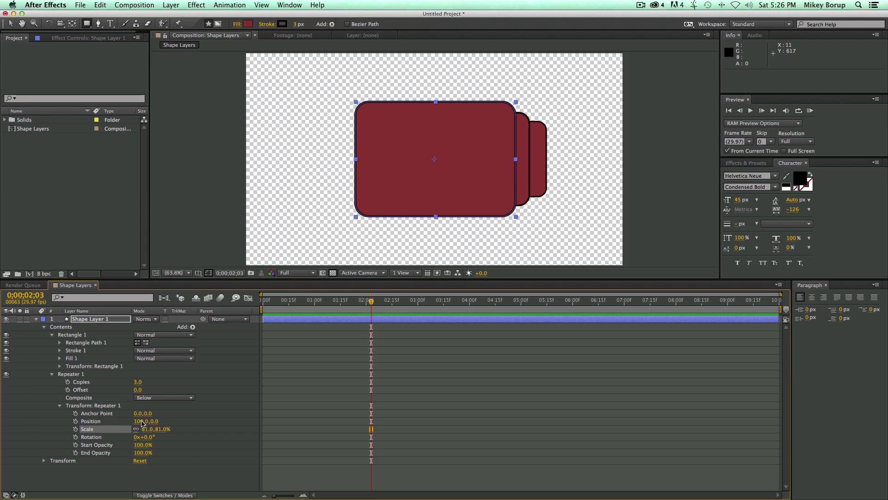
left_click_drag(142, 422, 116, 422)
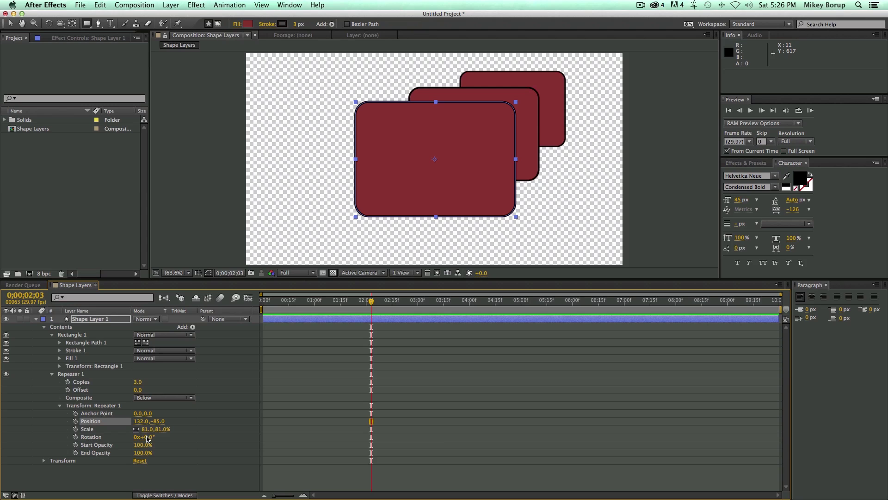
mouse_move(137, 422)
left_mouse_down()
mouse_move(167, 424)
mouse_move(133, 423)
left_mouse_up()
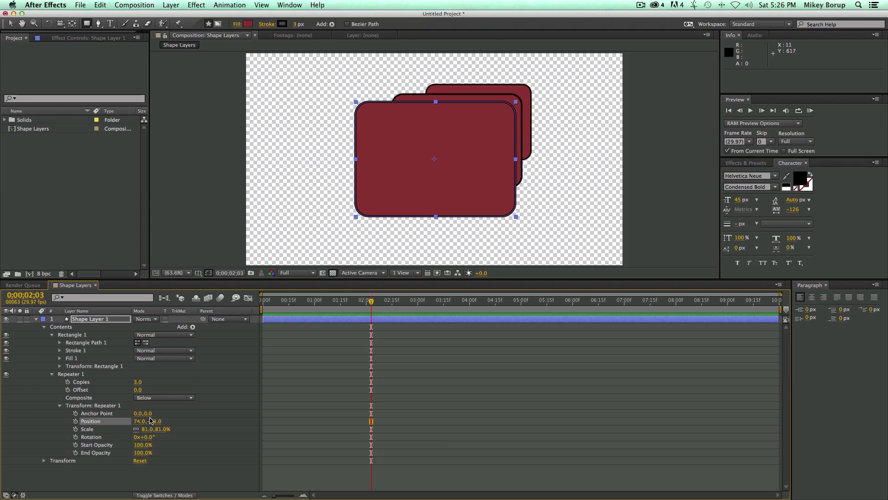
Step: Set Copies to 9, rotate each copy 15°, and fine-tune Scale to 78%
mouse_move(138, 382)
left_mouse_down()
mouse_move(157, 393)
mouse_move(148, 393)
left_mouse_up()
key("super+z")
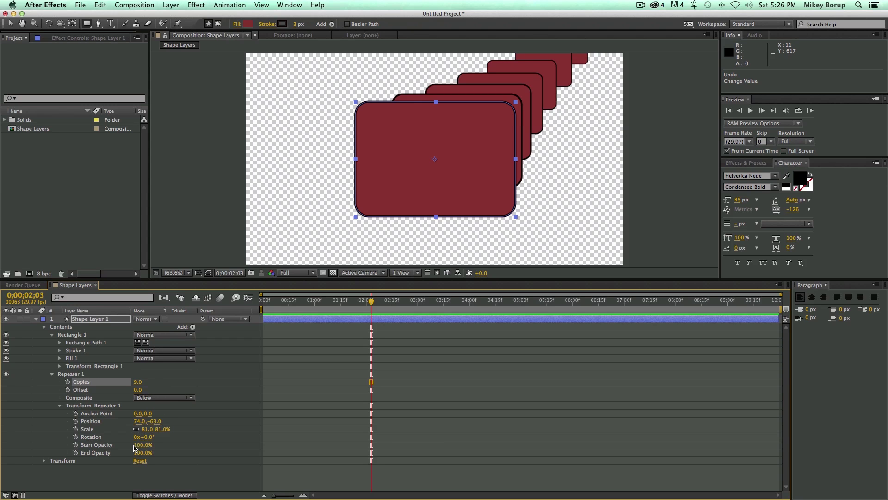
left_click_drag(152, 437, 167, 447)
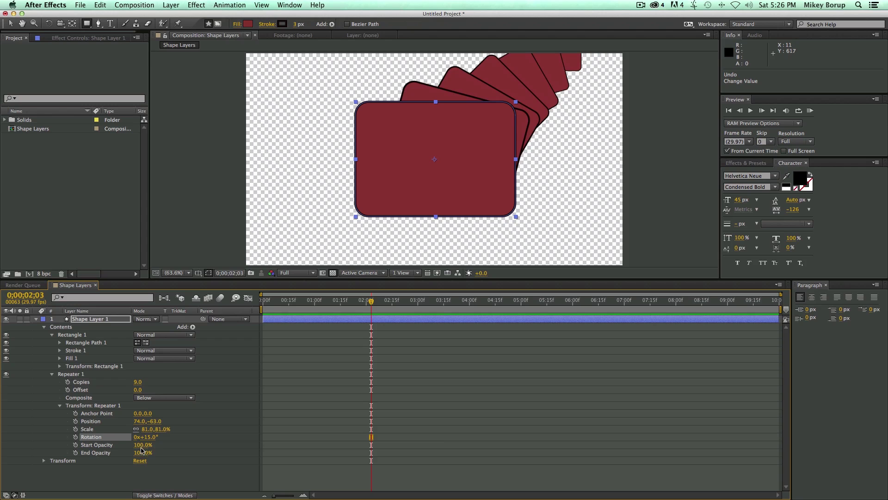
mouse_move(147, 430)
left_mouse_down()
mouse_move(178, 434)
mouse_move(153, 437)
left_mouse_up()
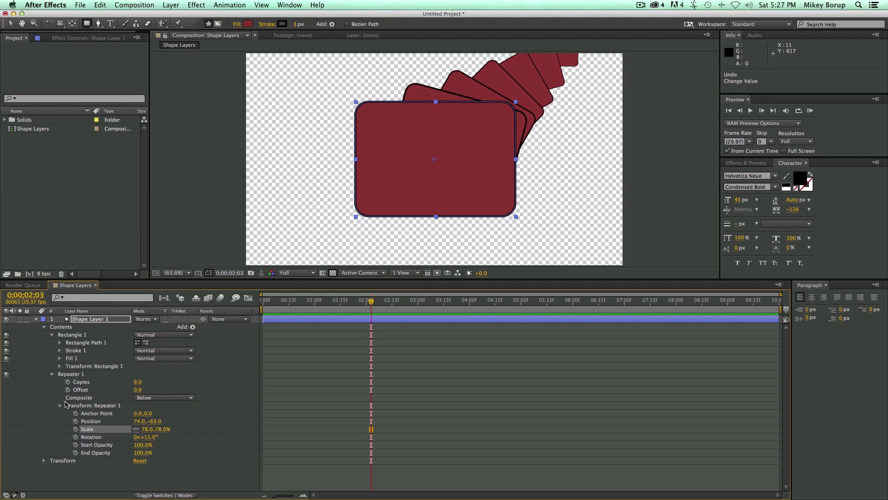
Step: Try adding a repeater inside the Rectangle 1 group, then undo it
left_click(53, 374)
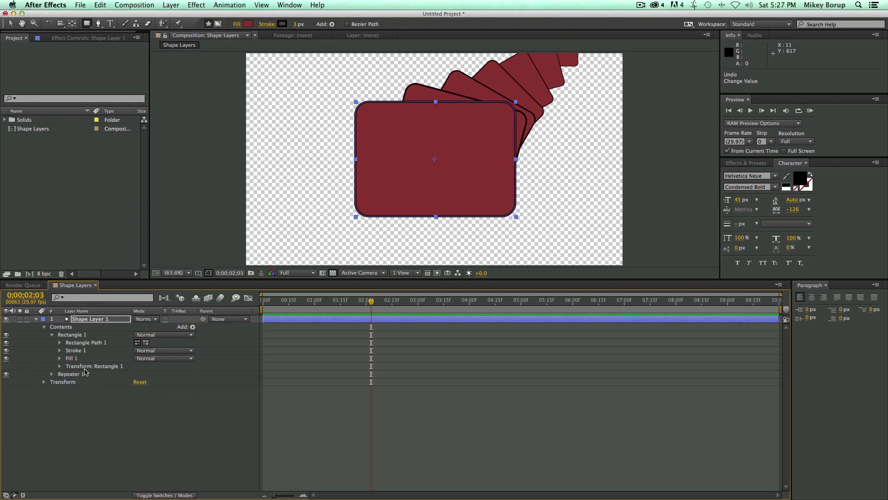
left_click(70, 337)
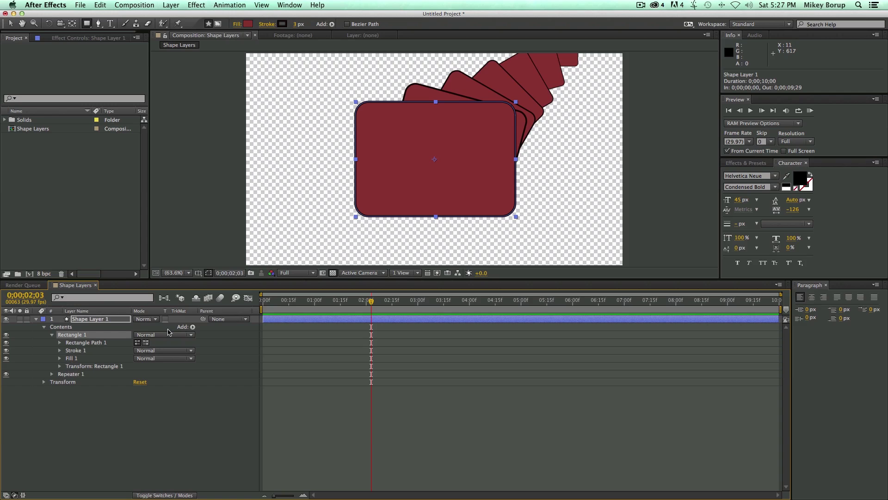
left_click(193, 328)
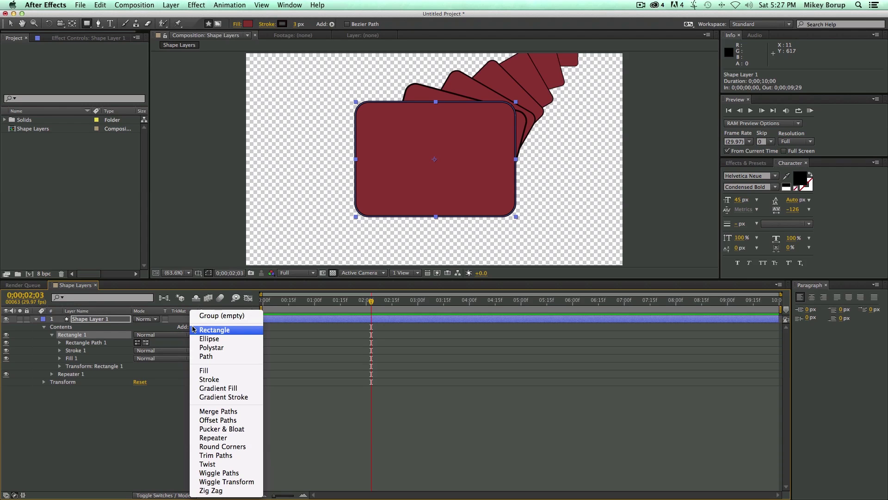
left_click(237, 438)
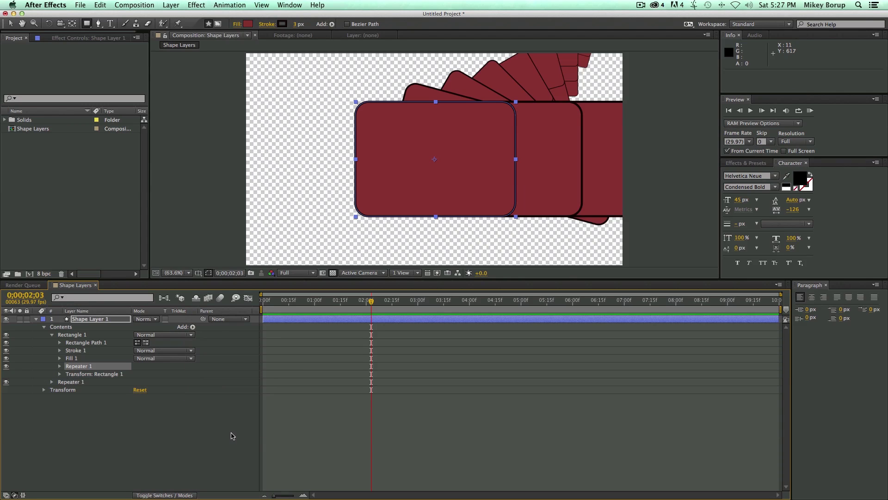
key("super+z")
Step: Add Repeater 2 at the layer contents level and rotate each copy 104°
left_click(50, 335)
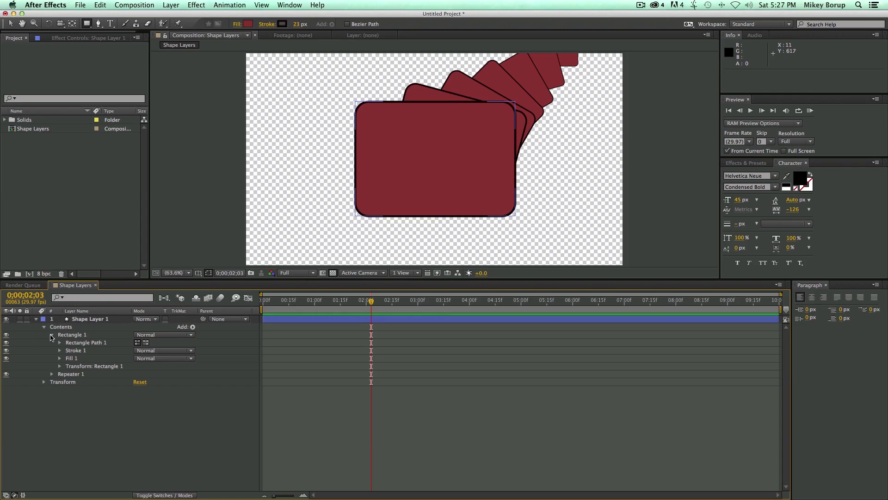
left_click(52, 335)
left_click(64, 327)
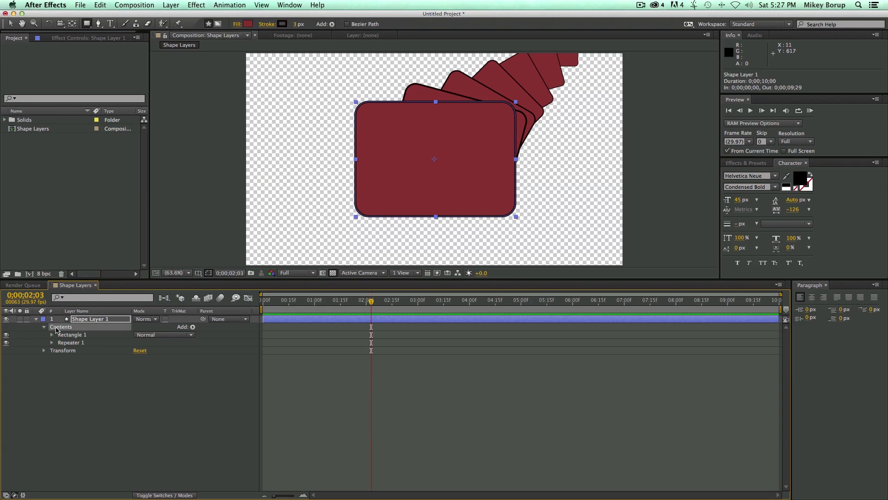
left_click(193, 327)
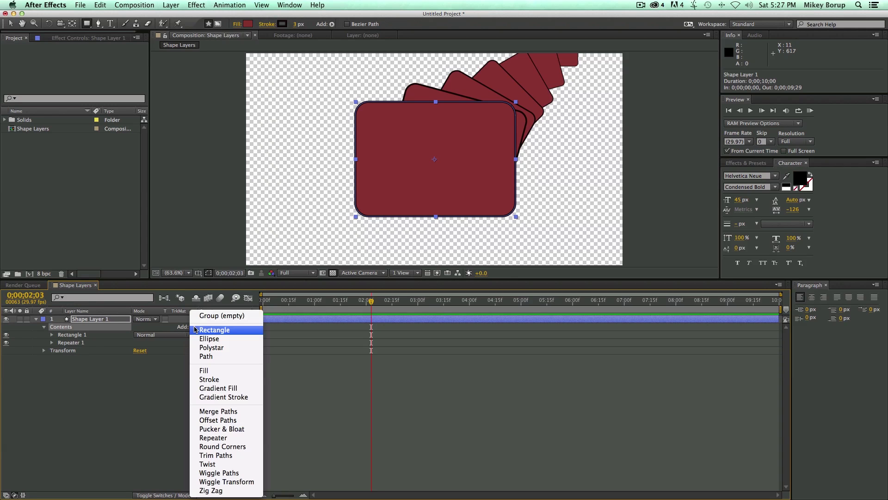
left_click(231, 438)
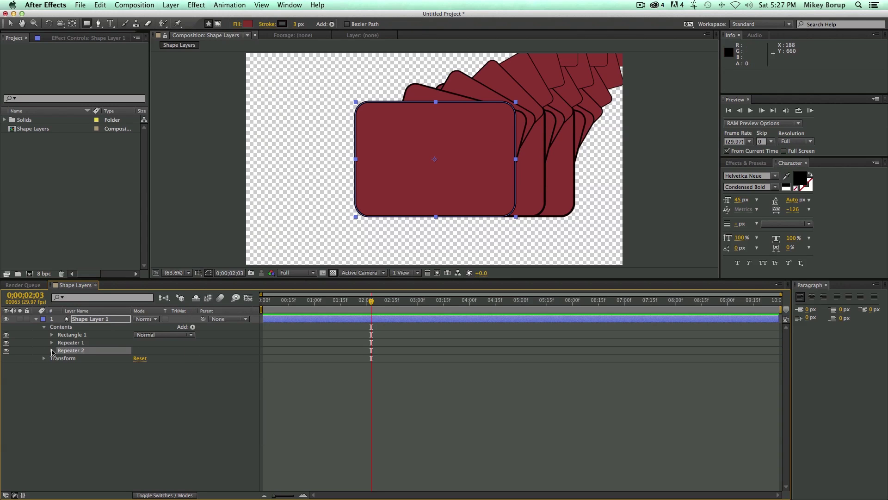
left_click(51, 351)
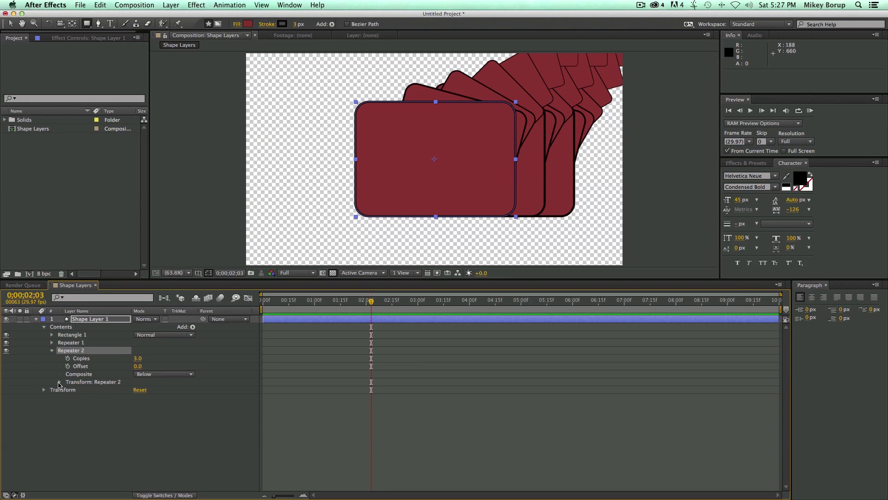
left_click(60, 382)
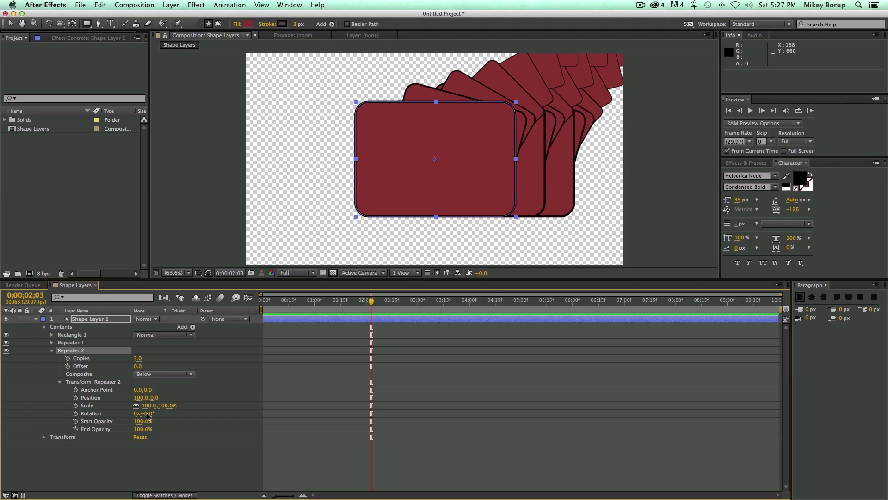
left_click_drag(147, 415, 193, 417)
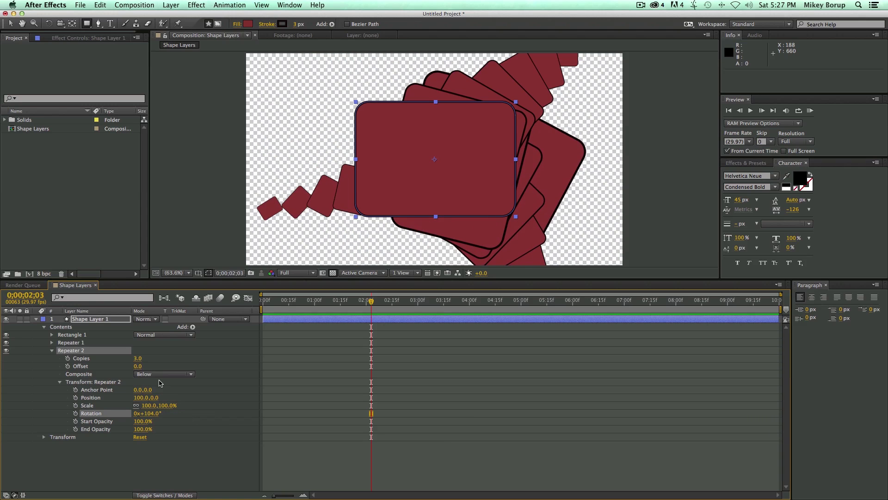
Step: Scale Rectangle 1 to 101.2%, then collapse its group and Repeater 2's settings
left_click(52, 335)
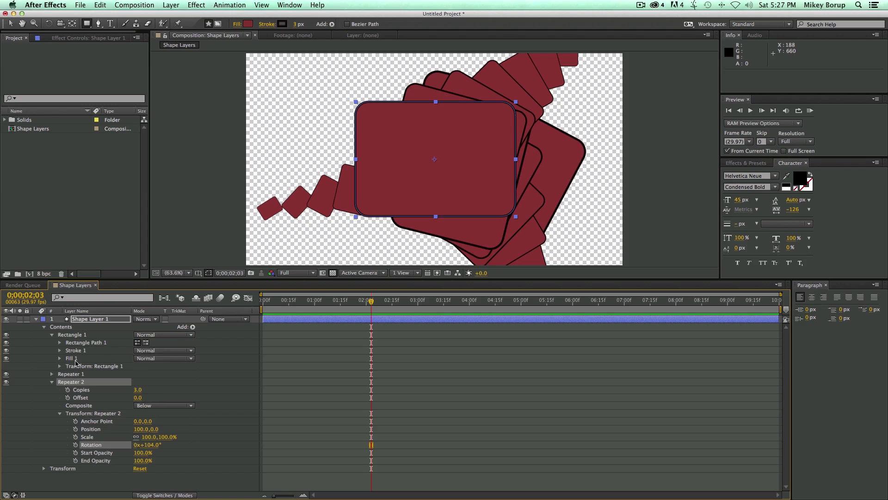
left_click(59, 367)
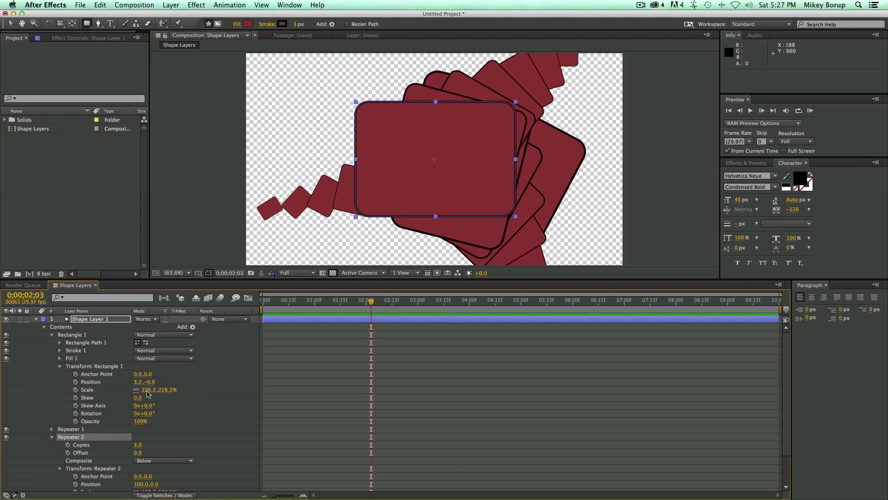
left_click_drag(148, 394, 63, 388)
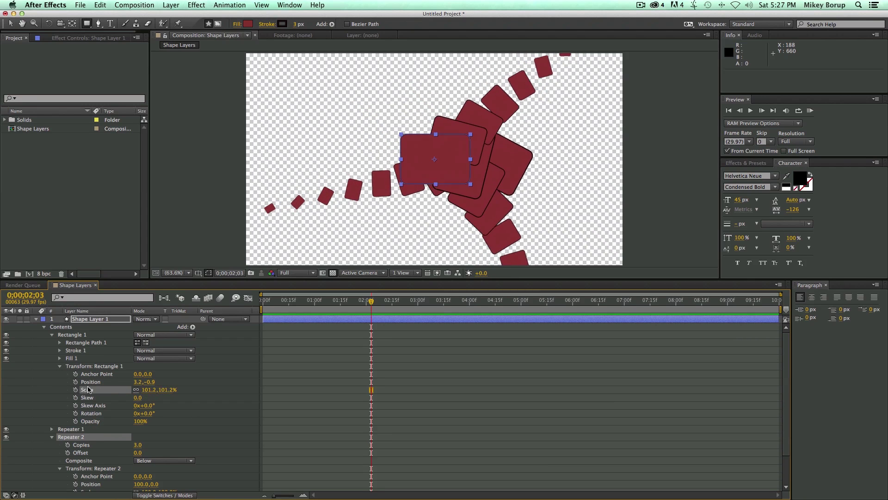
left_click(60, 366)
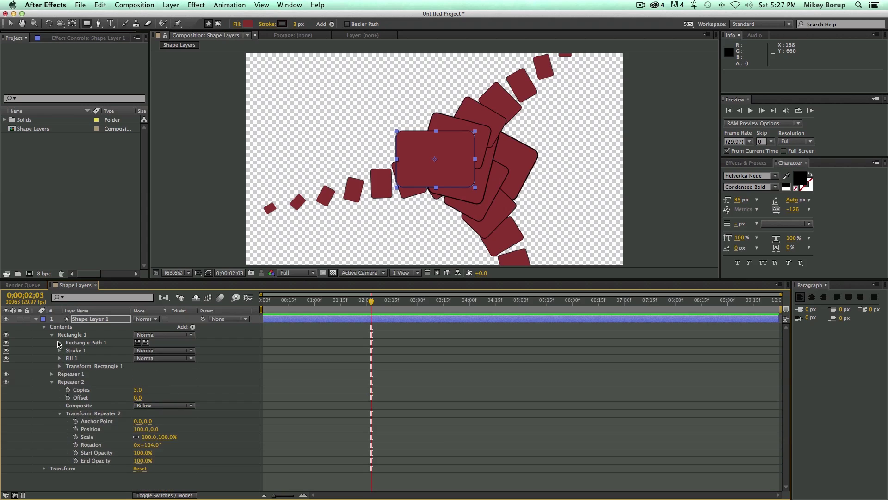
left_click(52, 335)
left_click(52, 351)
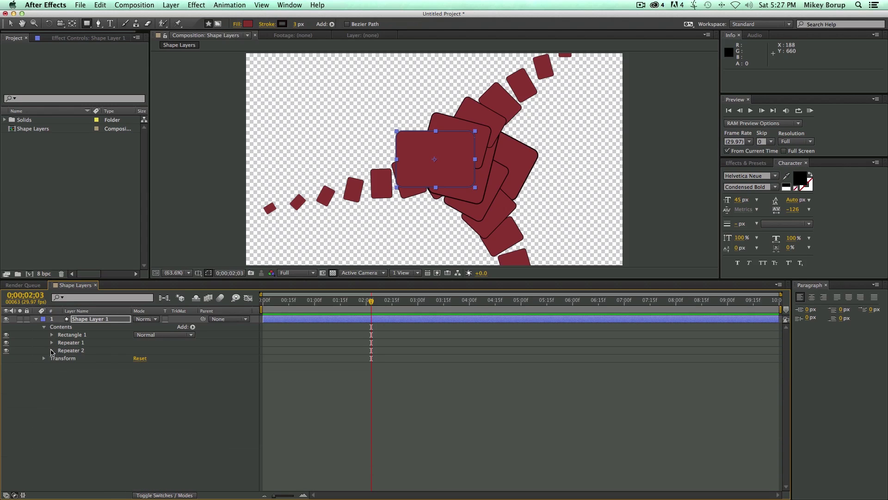
Step: Give Repeater 2 8 copies, -4.0 offset and 0x+4.0° rotation, starting from the first frame
left_click(52, 350)
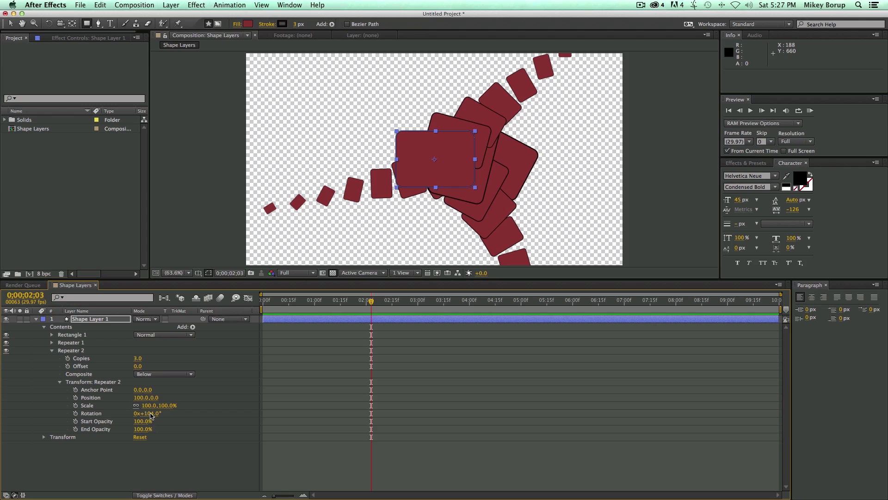
mouse_move(151, 415)
left_mouse_down()
mouse_move(179, 410)
mouse_move(236, 426)
mouse_move(79, 401)
mouse_move(155, 407)
left_mouse_up()
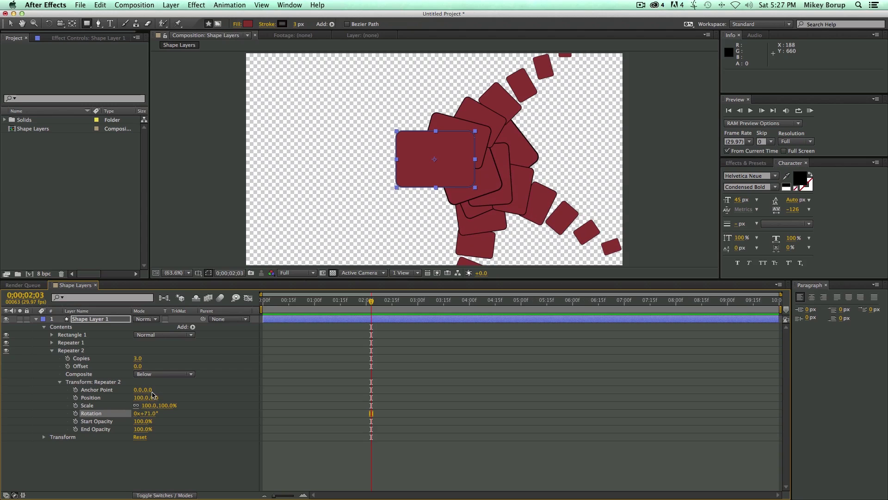
left_click_drag(138, 358, 153, 385)
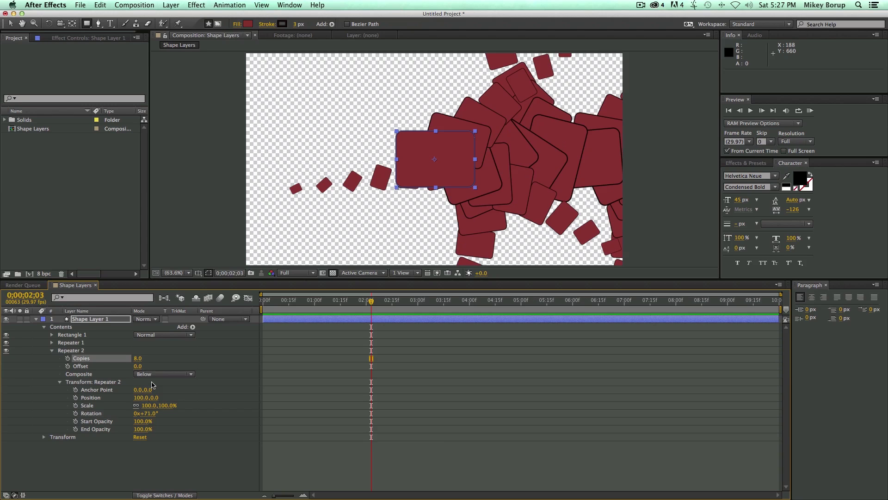
key("Home")
left_click_drag(152, 414, 121, 413)
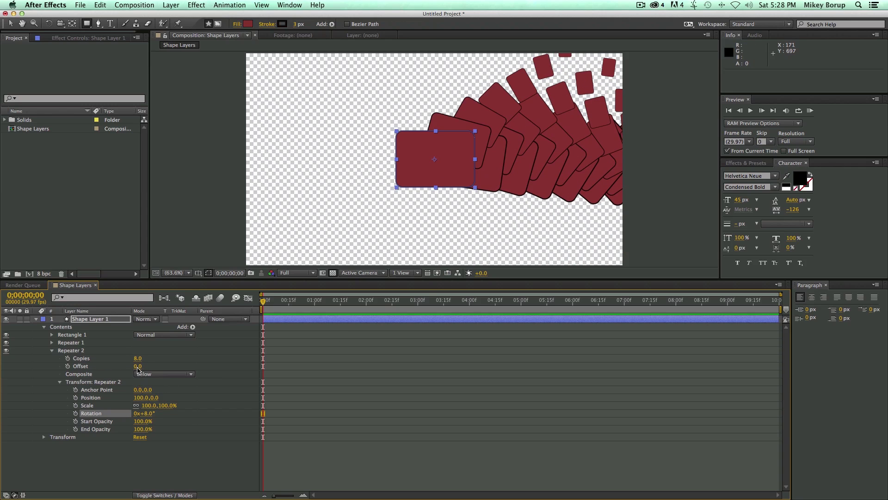
left_click_drag(137, 369, 134, 367)
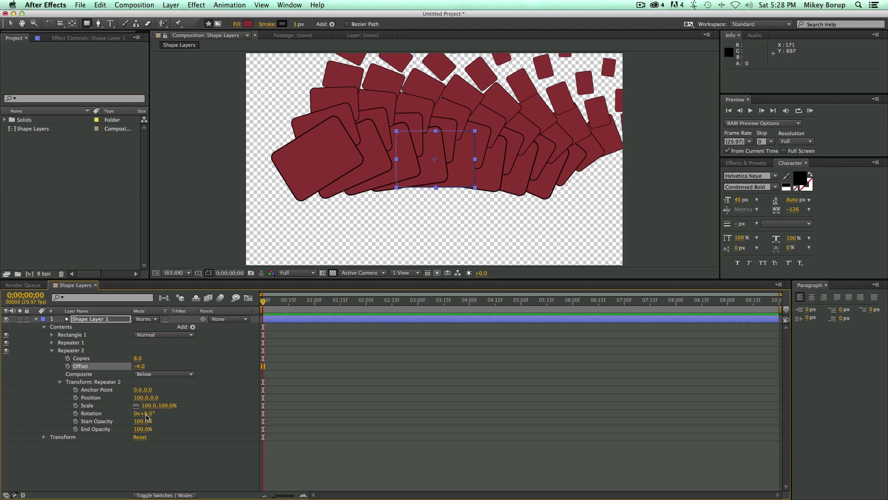
mouse_move(144, 413)
left_mouse_down()
mouse_move(208, 417)
mouse_move(133, 415)
mouse_move(166, 416)
mouse_move(145, 415)
left_mouse_up()
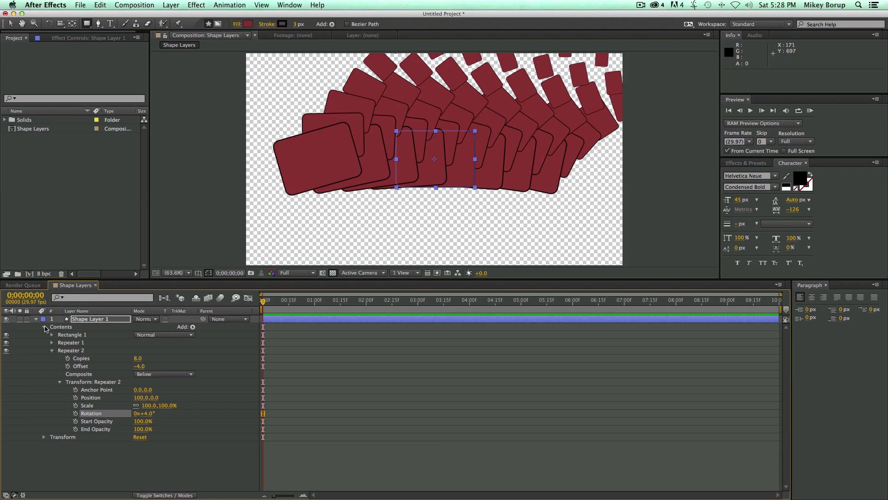
Step: Review Rectangle 1, Repeater 1 and Repeater 2 in Contents, leaving Repeater 2's settings shown
left_click(52, 350)
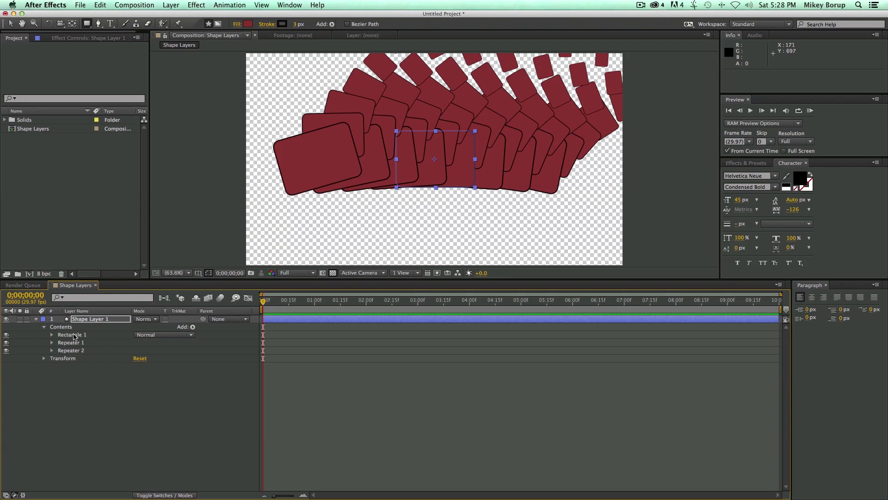
left_click(65, 338)
left_click(69, 342)
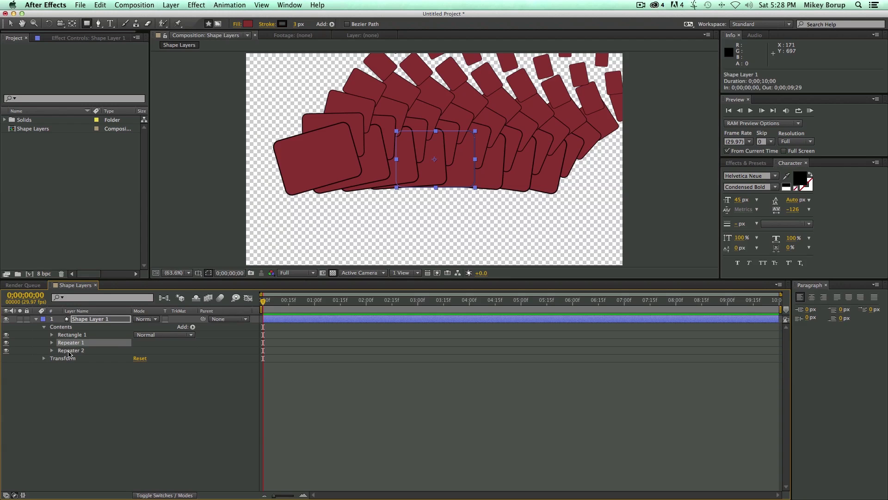
left_click(58, 350)
left_click(51, 351)
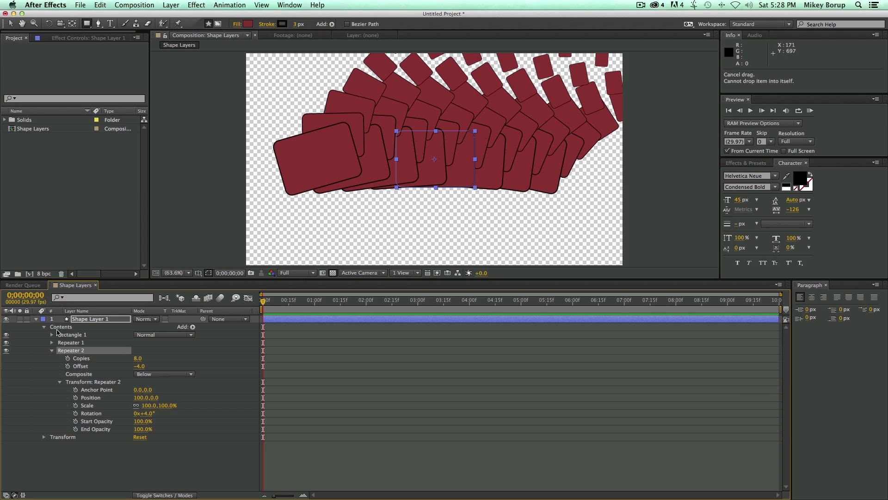
Step: Dismiss the Add menu without adding anything, then select and collapse Shape Layer 1
left_click(193, 327)
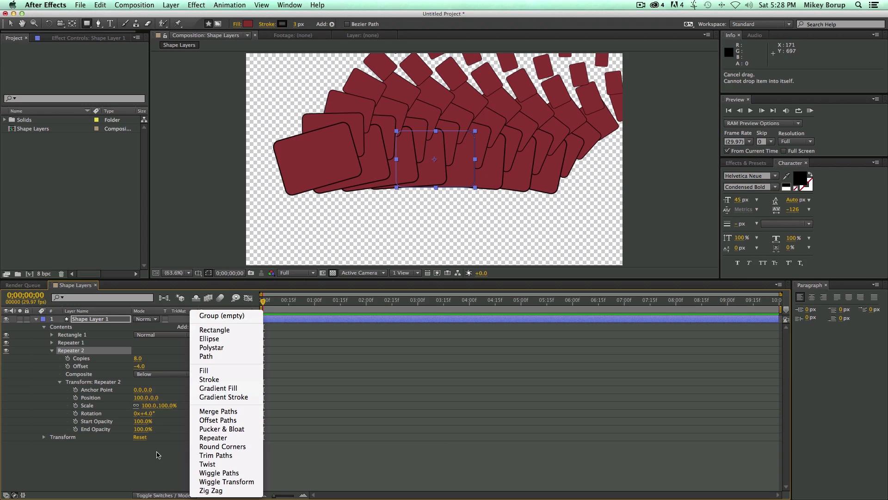
left_click(157, 456)
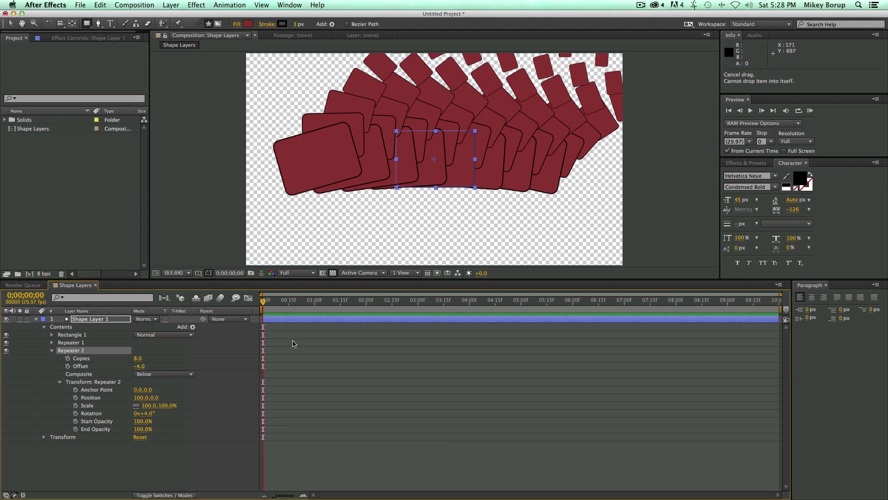
left_click(293, 320)
left_click(36, 319)
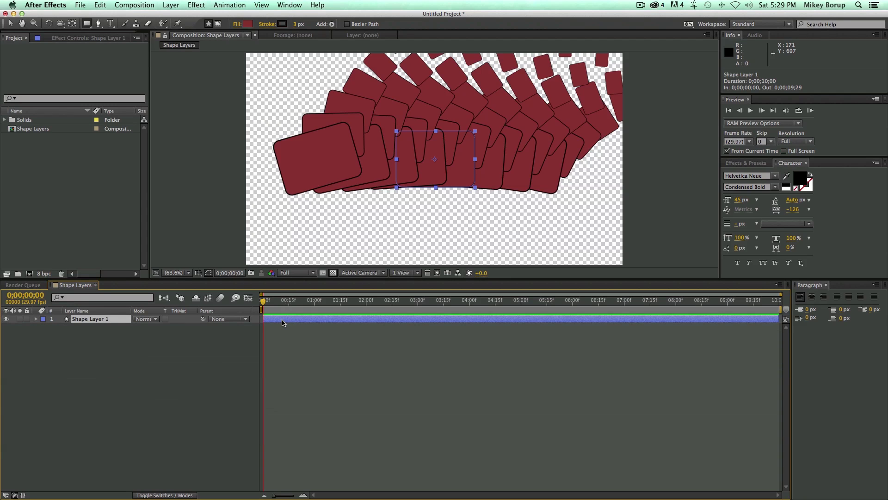
Step: Apply Blur & Sharpen > Fast Blur to Shape Layer 1 with Blurriness 26.0
left_click(195, 5)
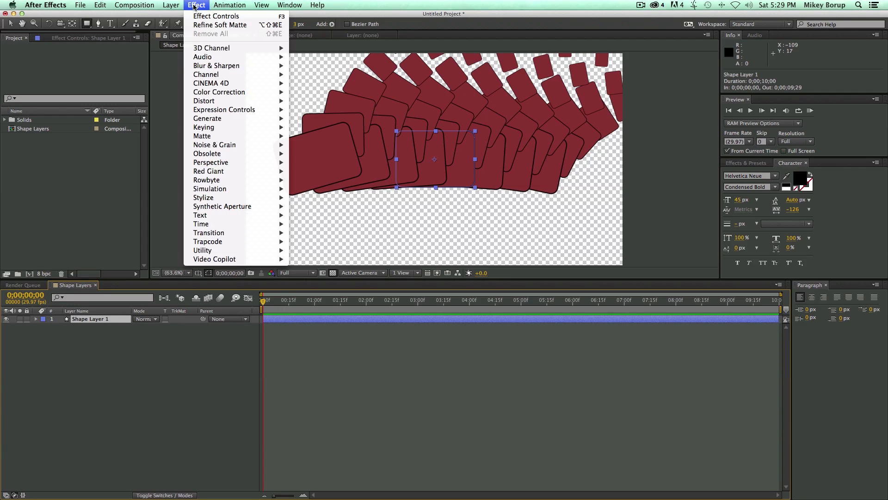
mouse_move(209, 65)
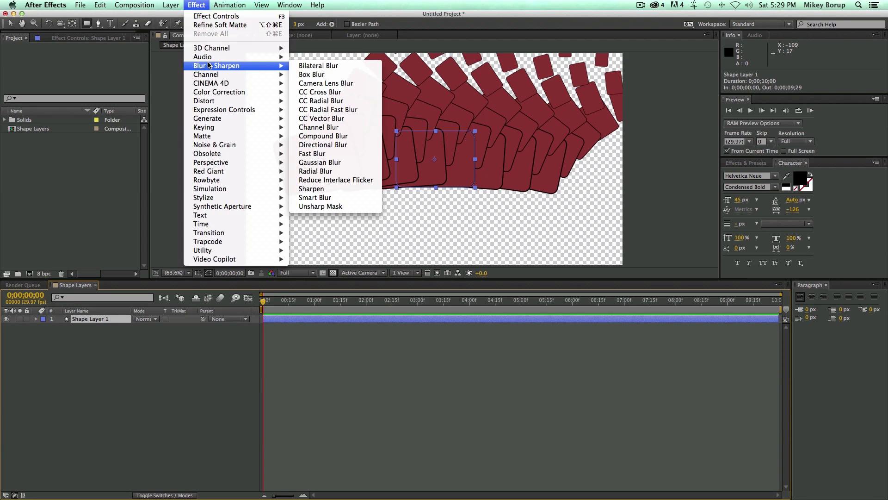
left_click(331, 154)
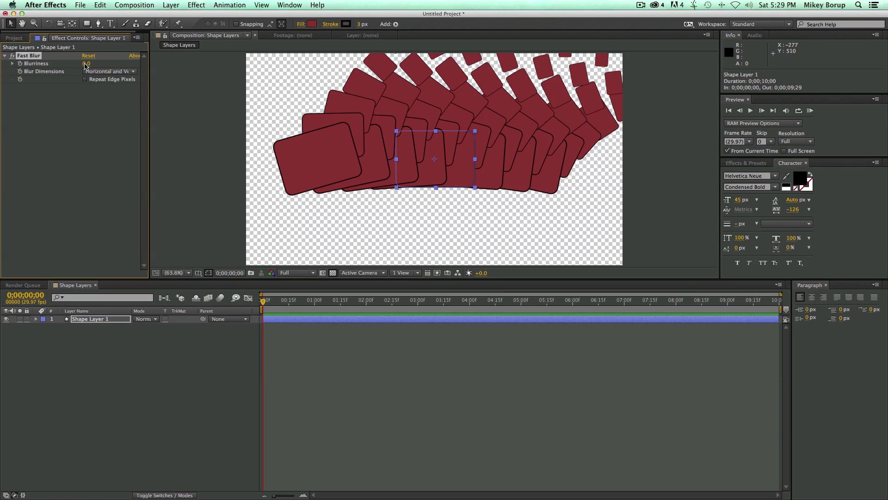
left_click_drag(88, 63, 112, 80)
left_click(299, 320)
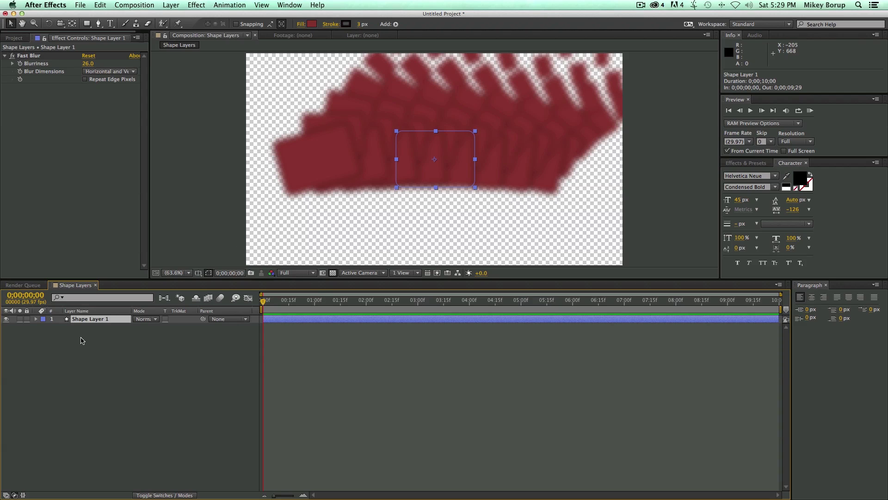
Step: Toggle Shape Layer 1's visibility off and on, then delete its Fast Blur effect
left_click(7, 320)
left_click(7, 321)
left_click(32, 57)
key("Delete")
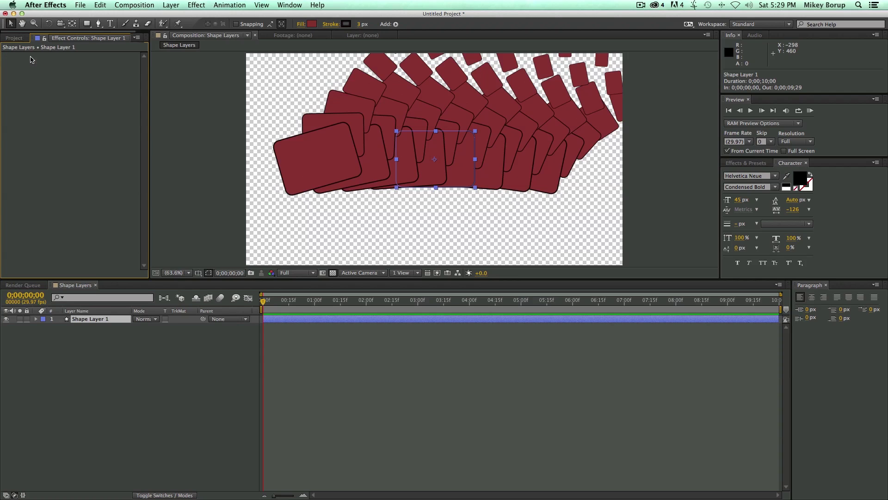